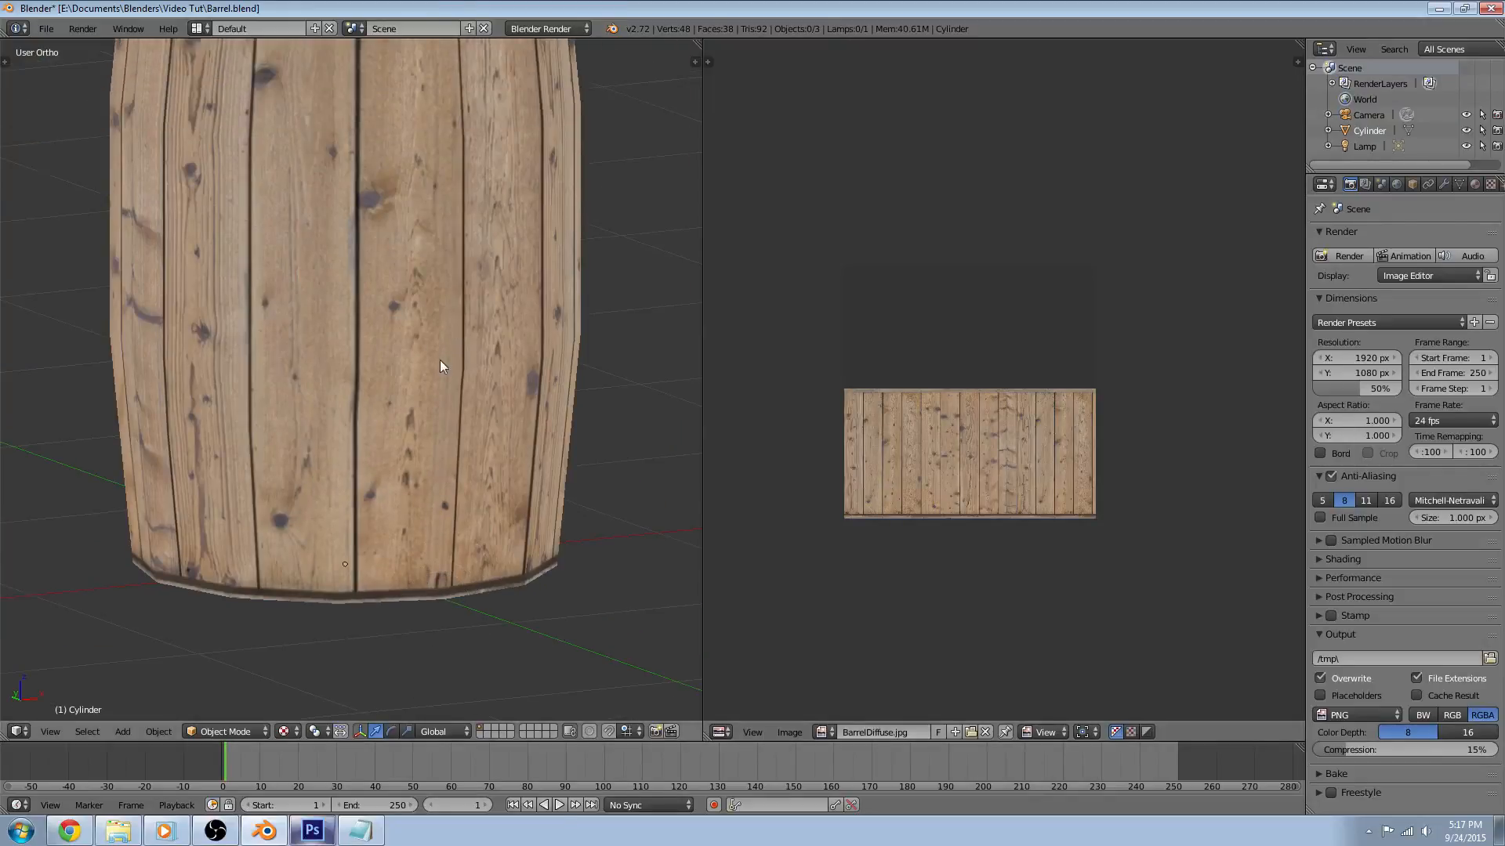
{"action": "scroll", "coordinate": [440, 361], "scroll_direction": "down", "scroll_amount": 2}
Orbit the barrel in Blender to view its top and bottom caps
{"action": "mouse_move", "coordinate": [479, 288]}
{"action": "middle_mouse_down"}
{"action": "mouse_move", "coordinate": [451, 156]}
{"action": "mouse_move", "coordinate": [400, 180]}
{"action": "middle_mouse_up"}
{"action": "mouse_move", "coordinate": [495, 698]}
{"action": "middle_mouse_down"}
{"action": "mouse_move", "coordinate": [515, 521]}
{"action": "mouse_move", "coordinate": [447, 502]}
{"action": "middle_mouse_up"}
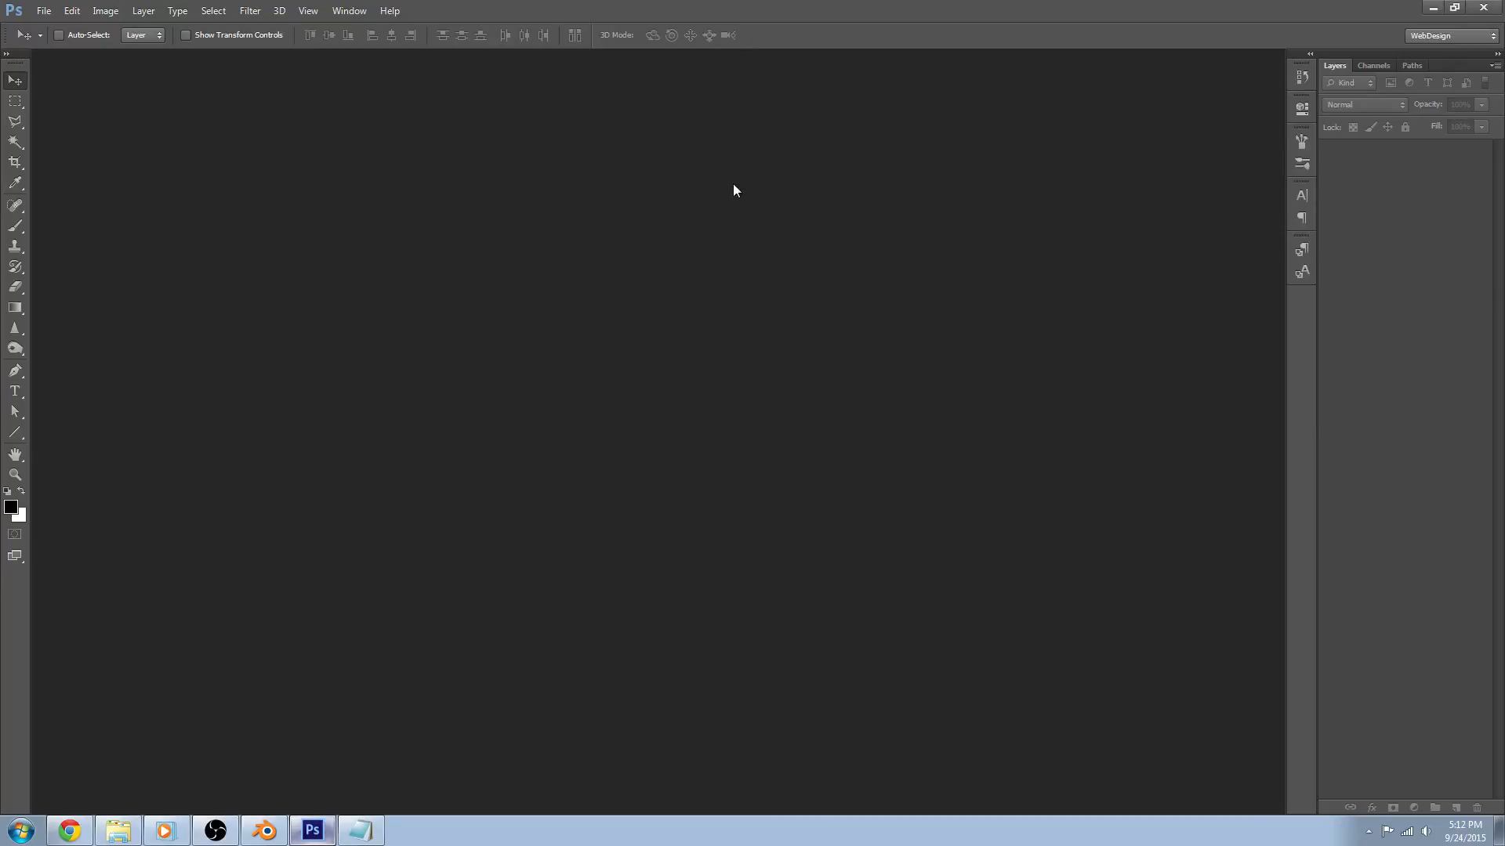
Open the BarrelUV image from the file browser (Ctrl+O)
{"action": "key", "text": "ctrl+o"}
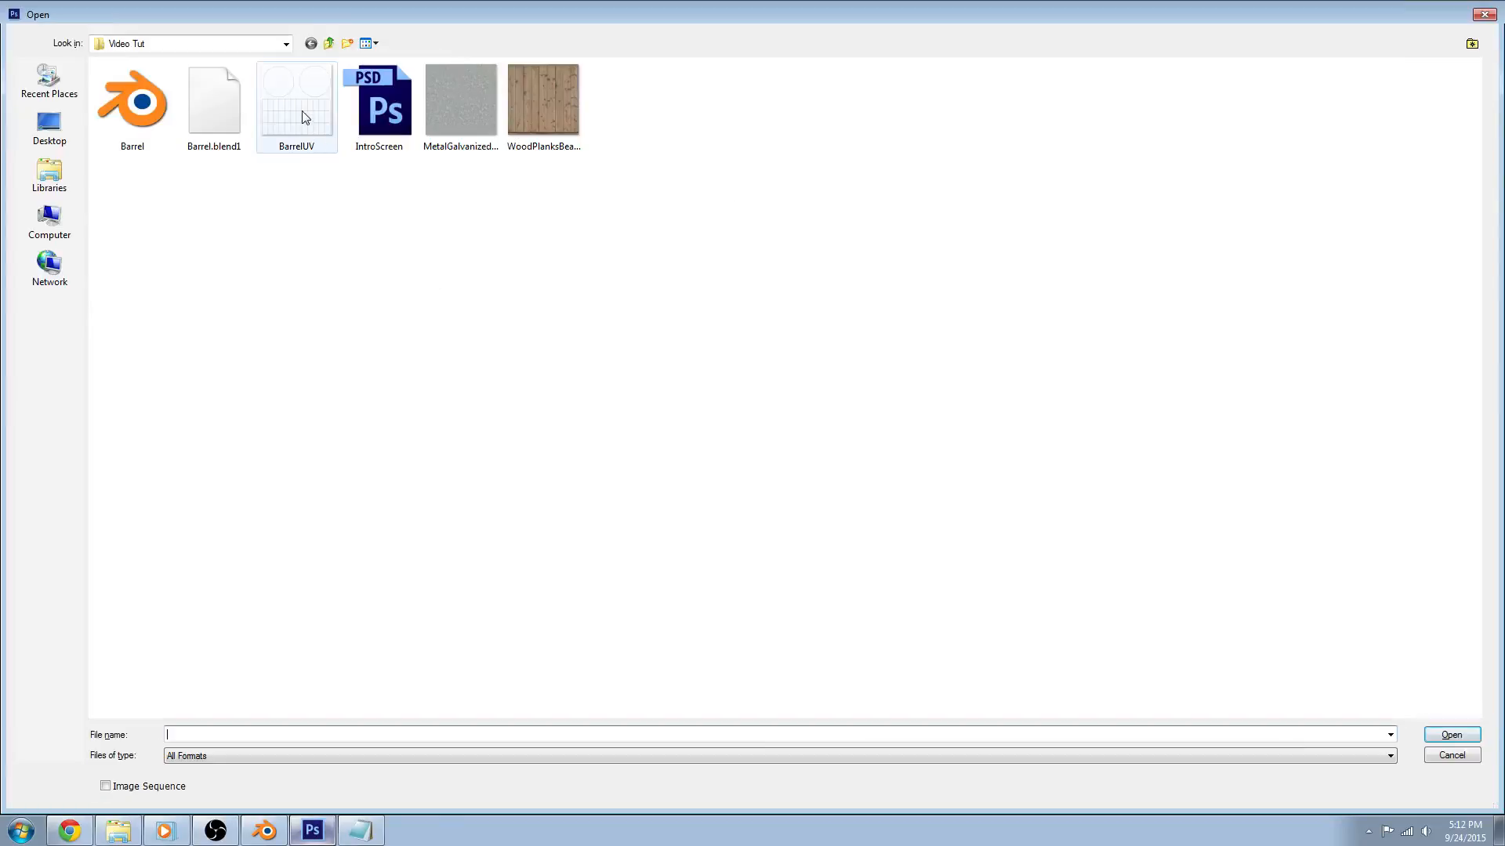
{"action": "double_click", "coordinate": [301, 117]}
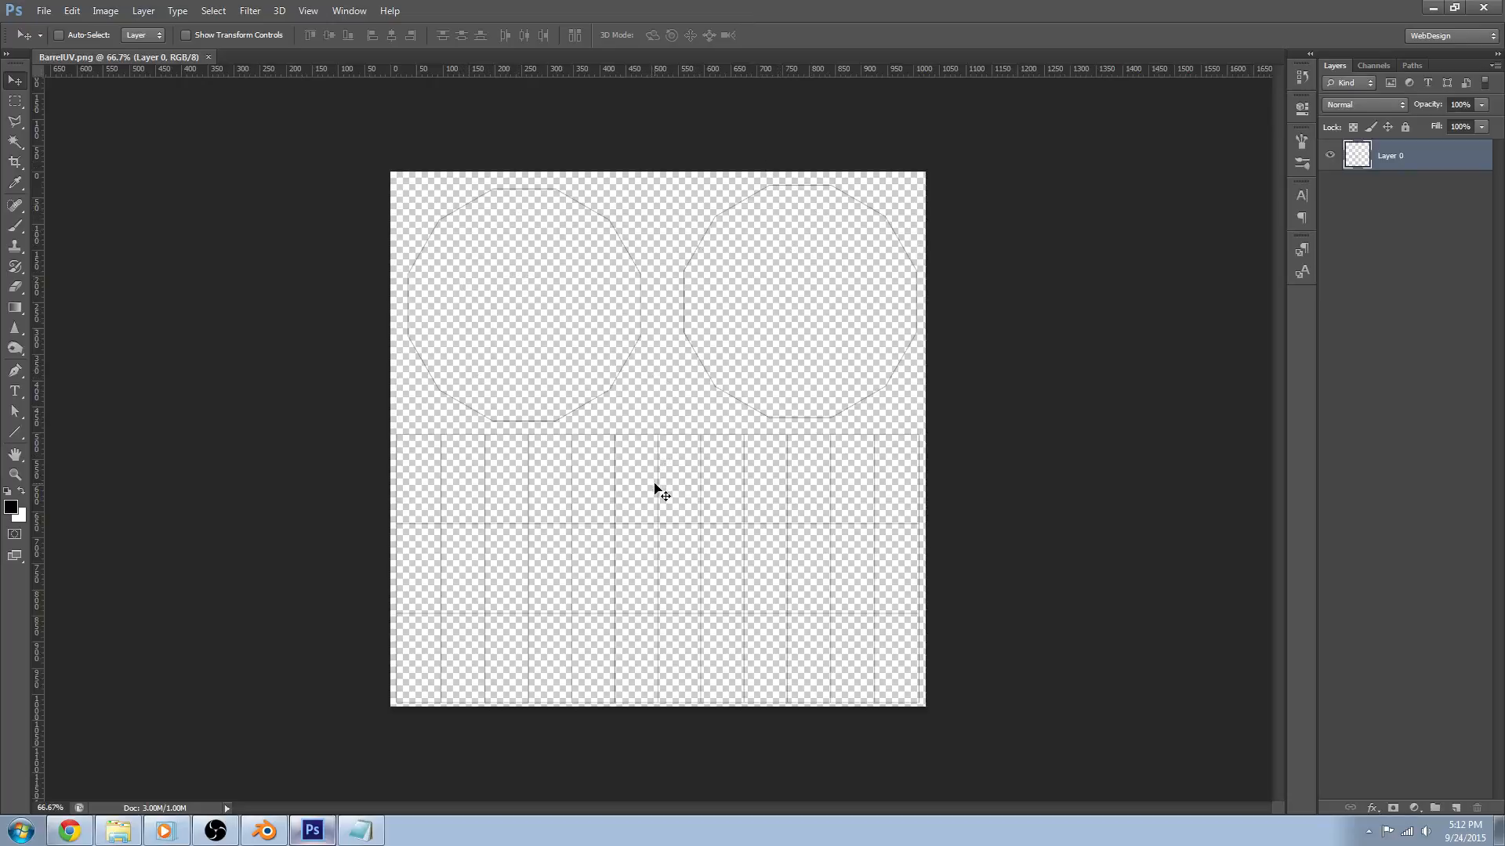
Rename the outline layer UV and add a new layer named BG beneath it
{"action": "double_click", "coordinate": [1391, 156]}
{"action": "type", "text": "UV"}
{"action": "key", "text": "Return"}
{"action": "left_click", "coordinate": [1457, 807]}
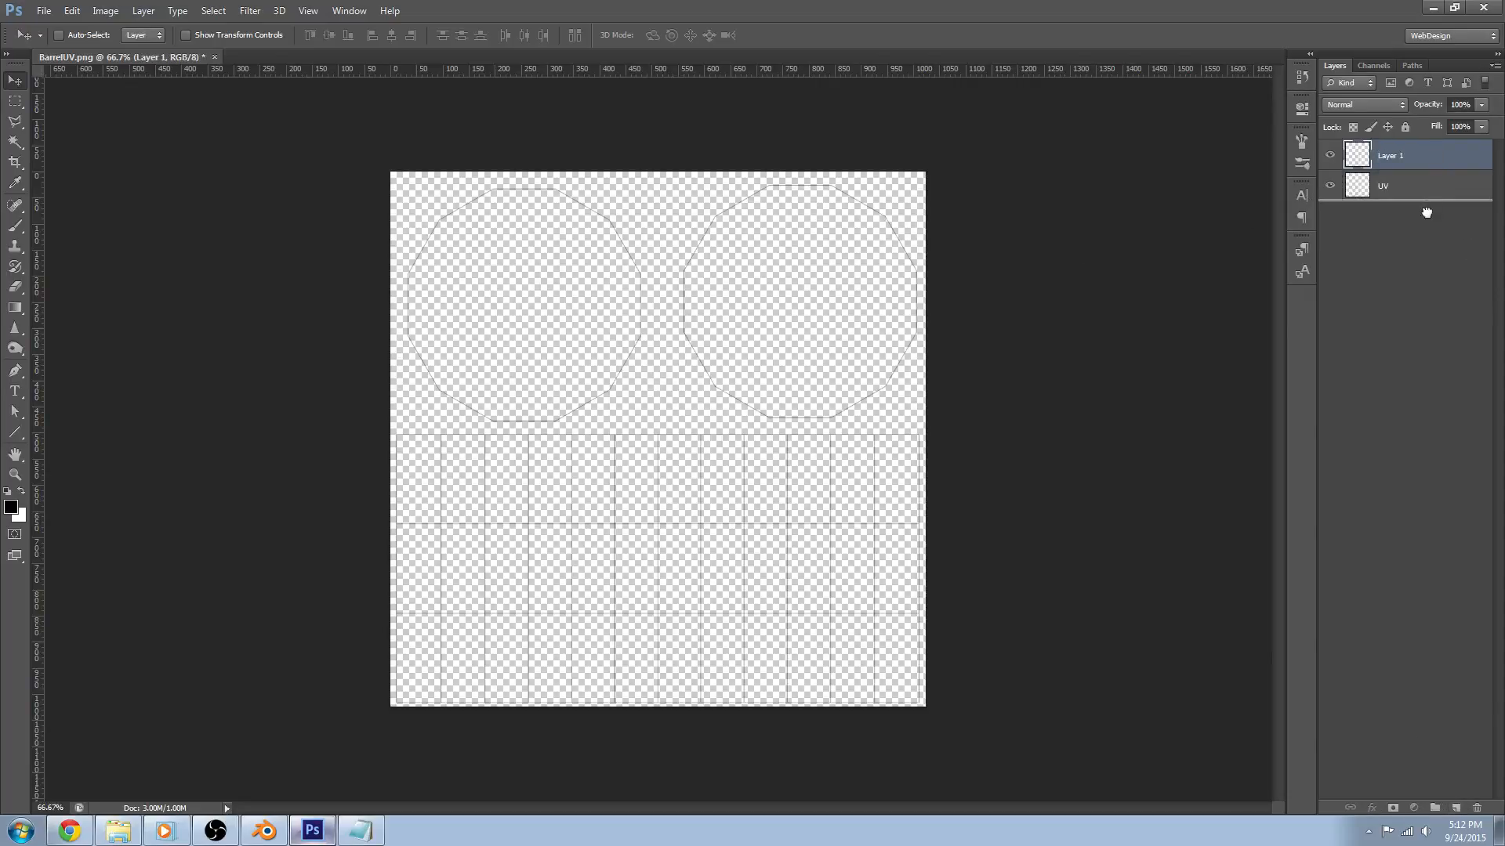
{"action": "left_click_drag", "start_coordinate": [1399, 156], "coordinate": [1400, 200]}
{"action": "double_click", "coordinate": [1393, 186]}
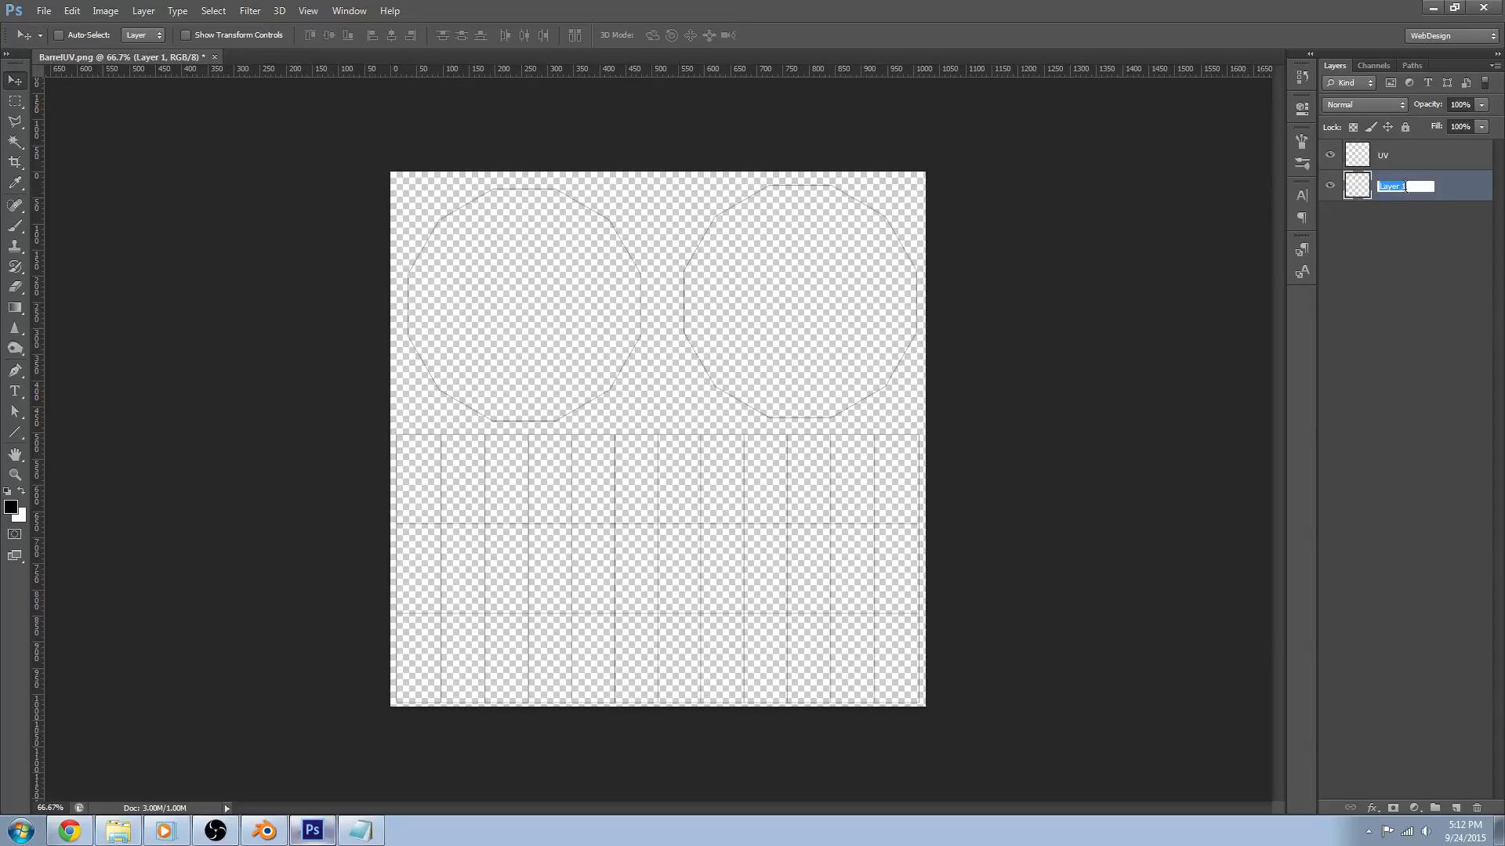
{"action": "type", "text": "BG"}
{"action": "key", "text": "Return"}
Fill the BG layer with dark grey #333333 via the foreground colour
{"action": "left_click", "coordinate": [12, 509]}
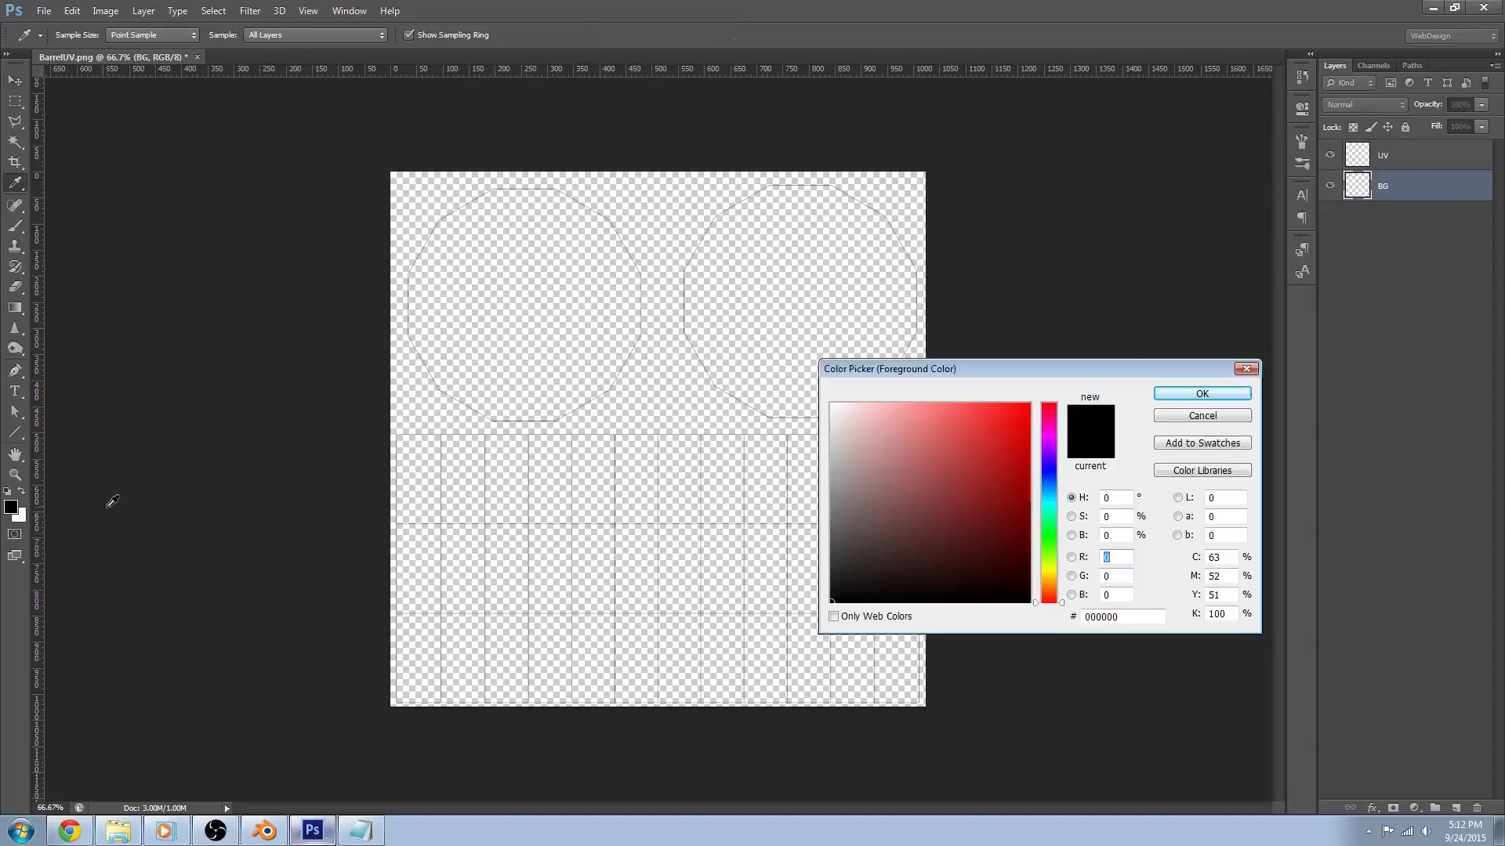
{"action": "double_click", "coordinate": [1099, 616]}
{"action": "type", "text": "33"}
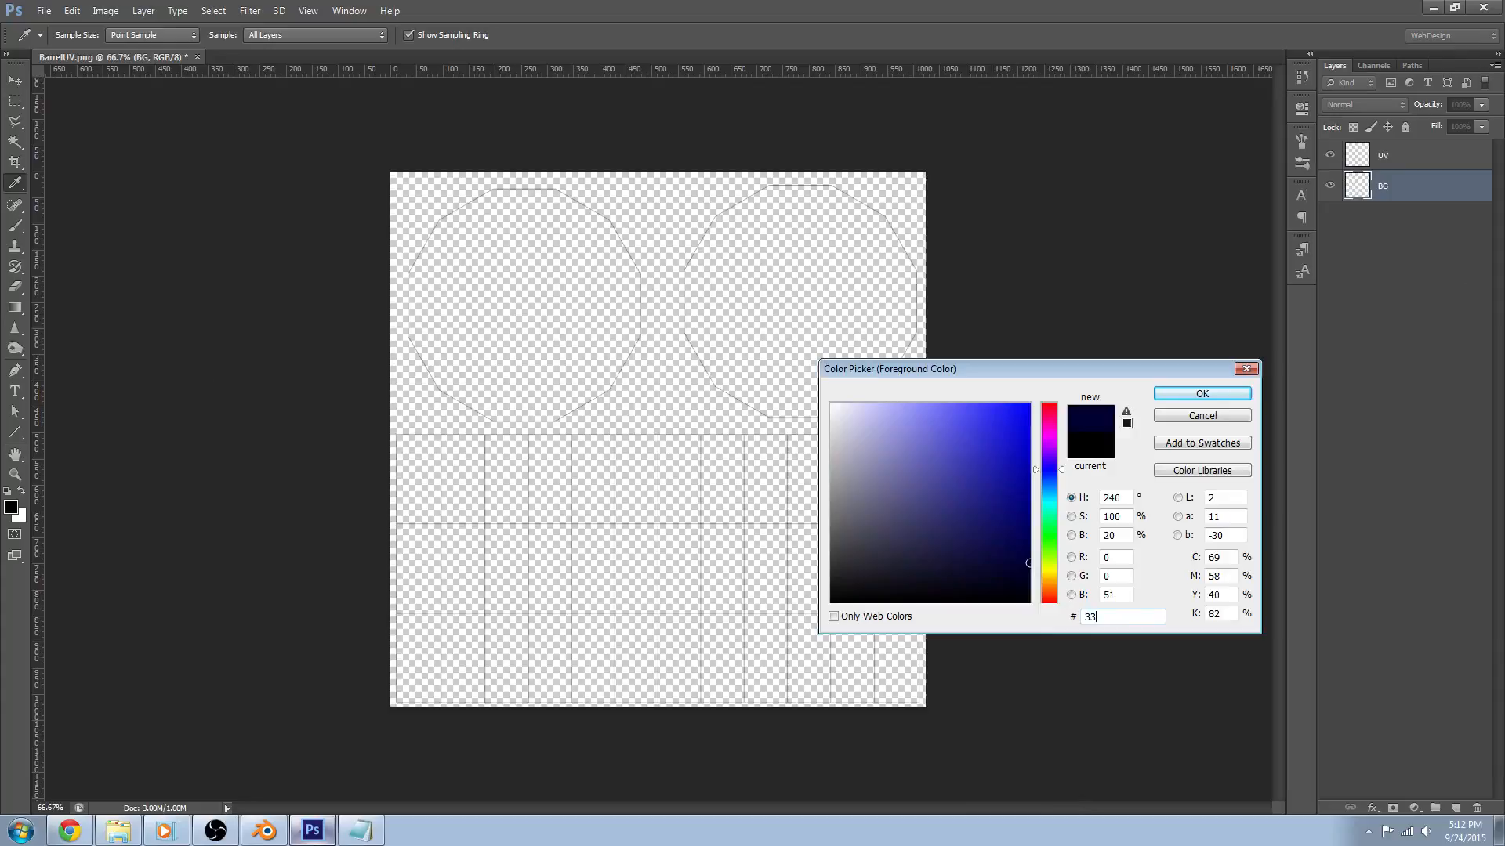
{"action": "type", "text": "3"}
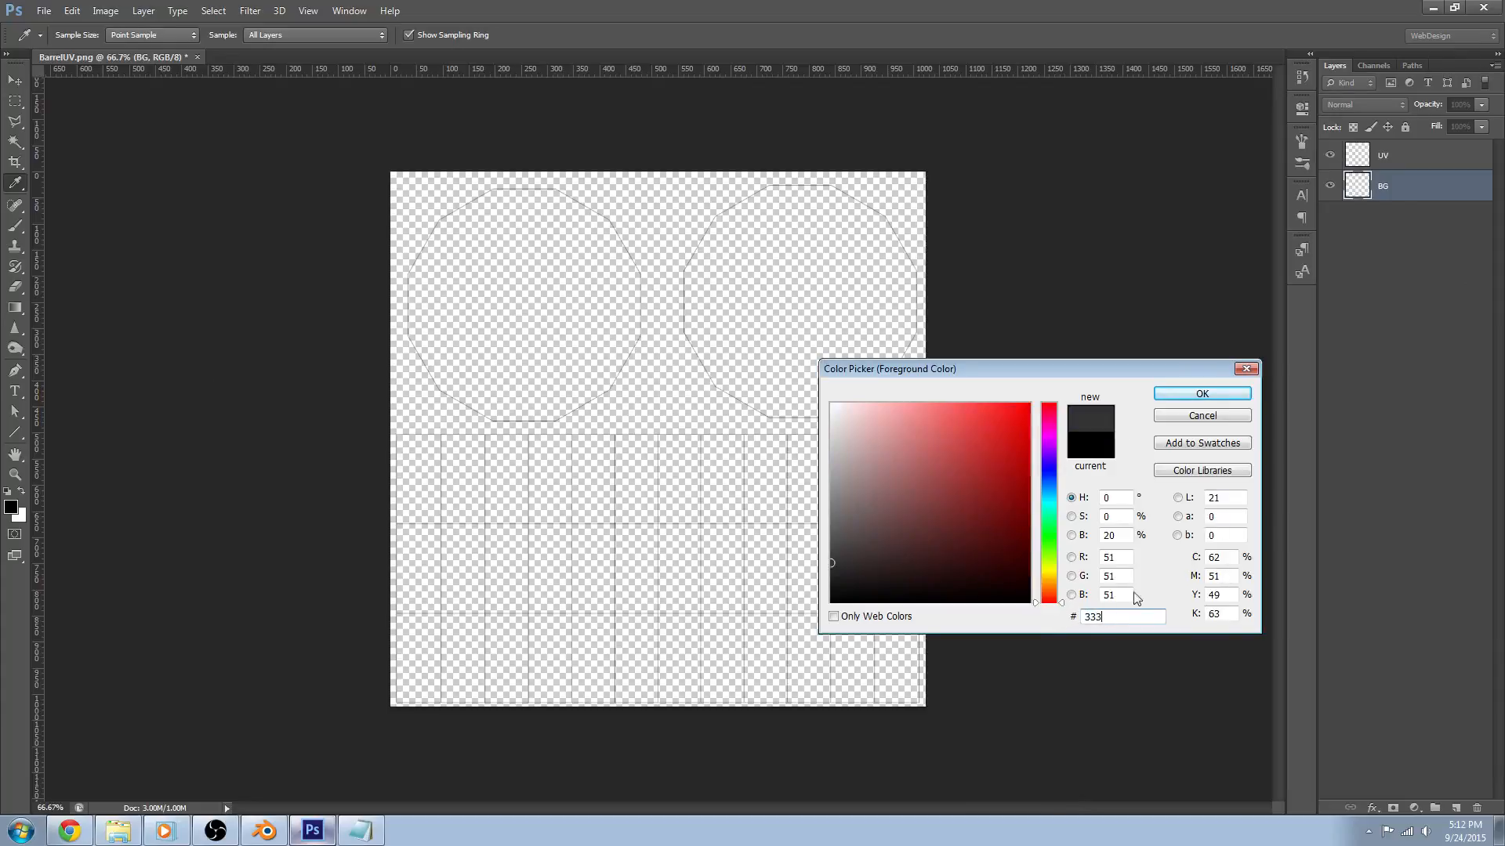
{"action": "left_click", "coordinate": [1200, 396]}
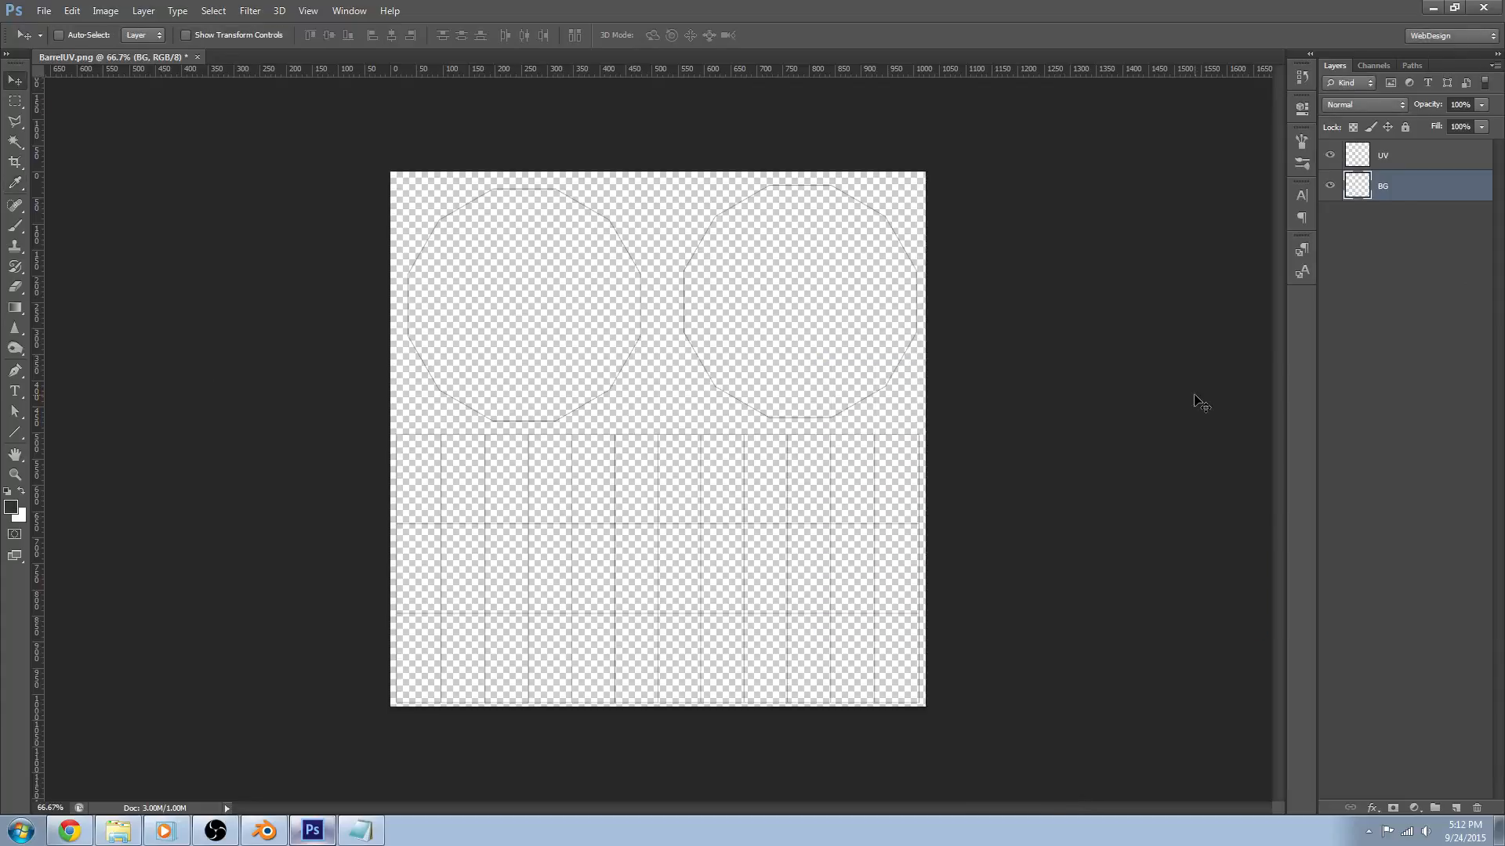
{"action": "key", "text": "alt+Delete"}
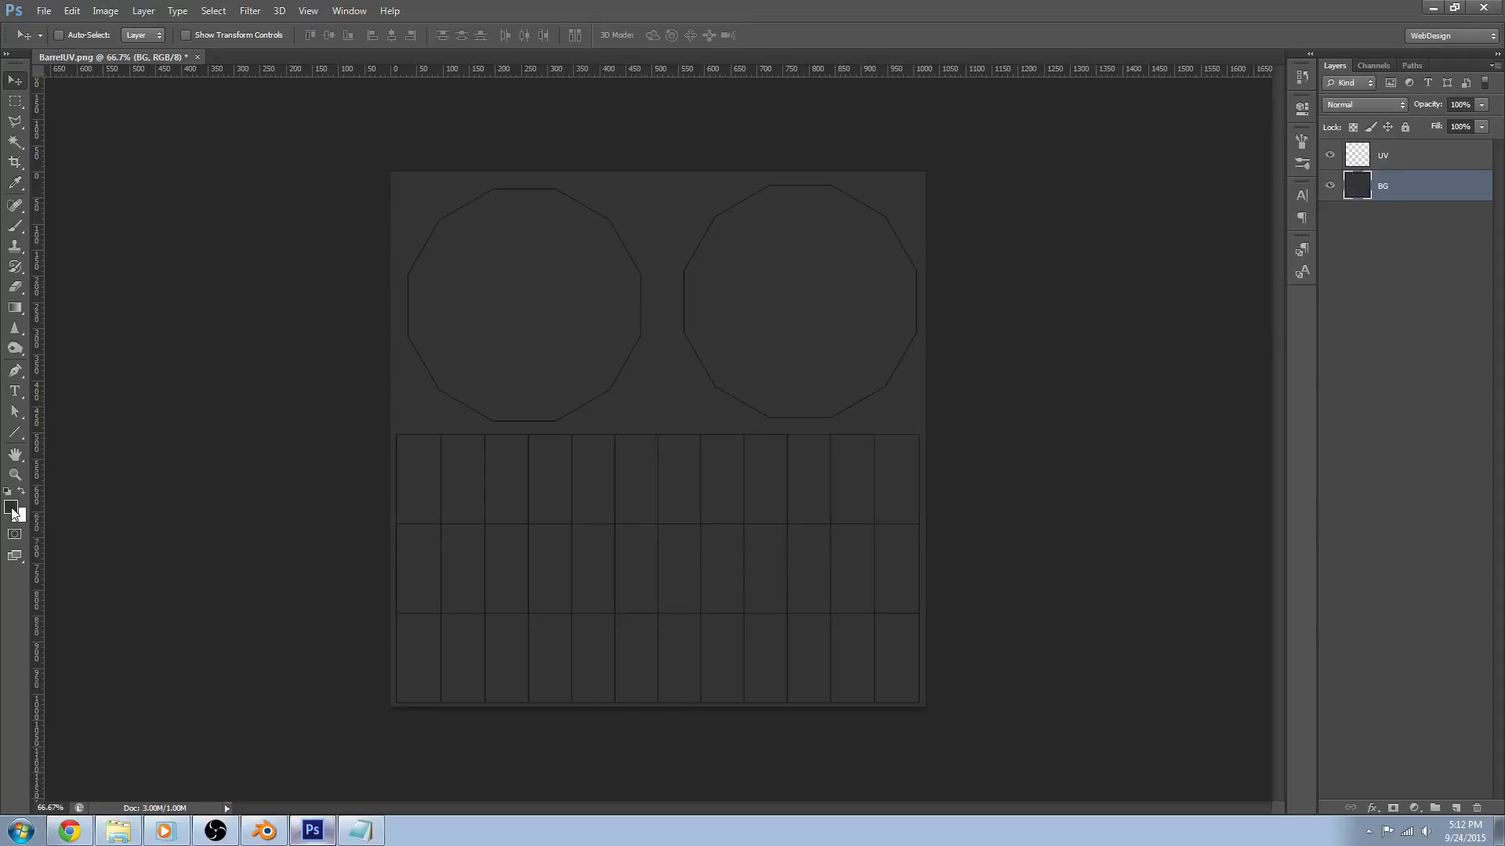
{"action": "left_click", "coordinate": [1417, 206], "text": "ctrl"}
{"action": "double_click", "coordinate": [1386, 212]}
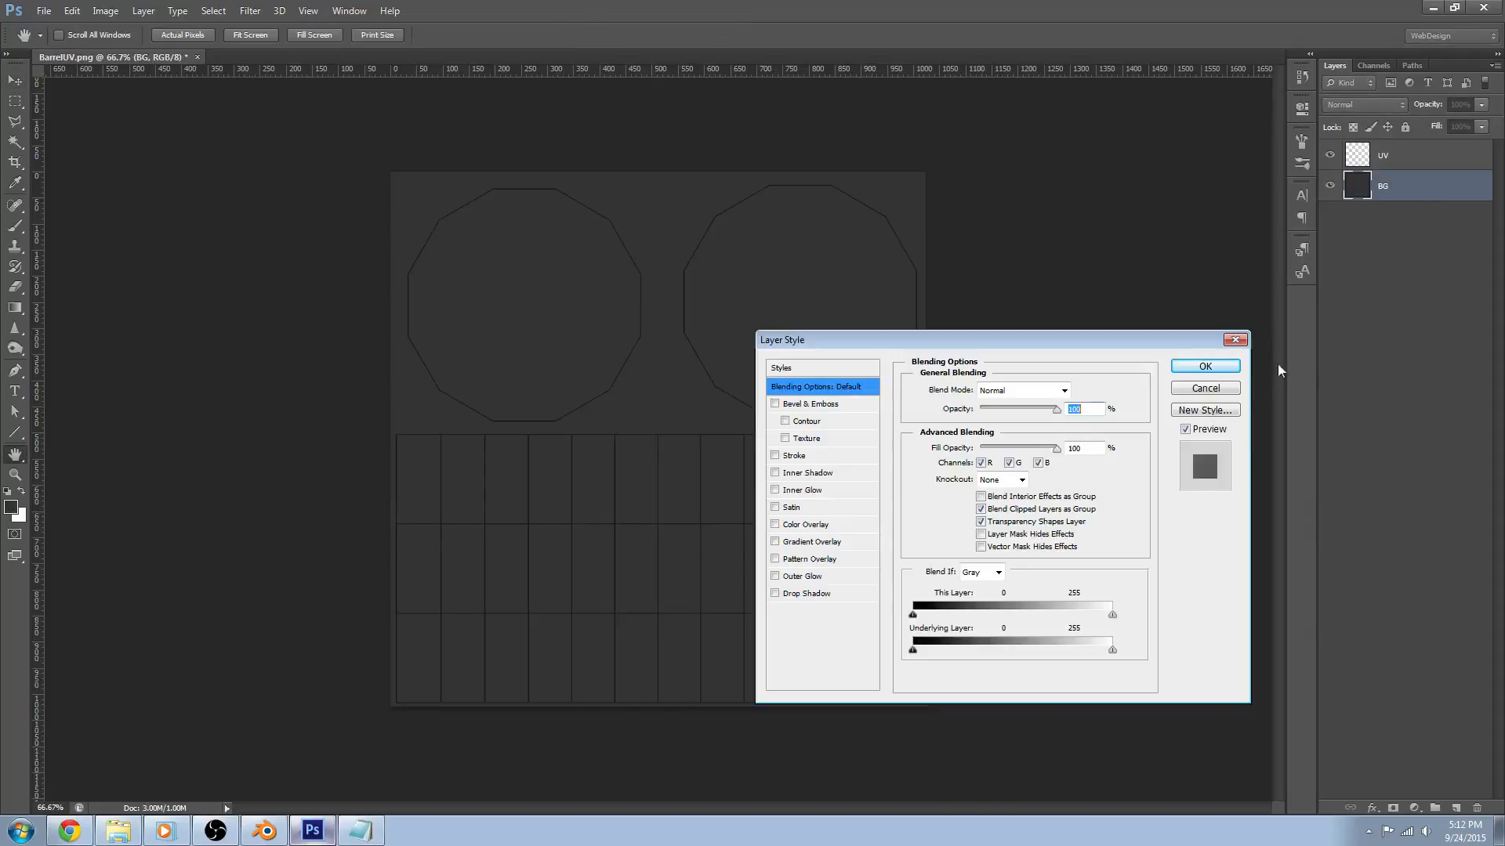
{"action": "key", "text": "Return"}
{"action": "left_click", "coordinate": [1409, 189]}
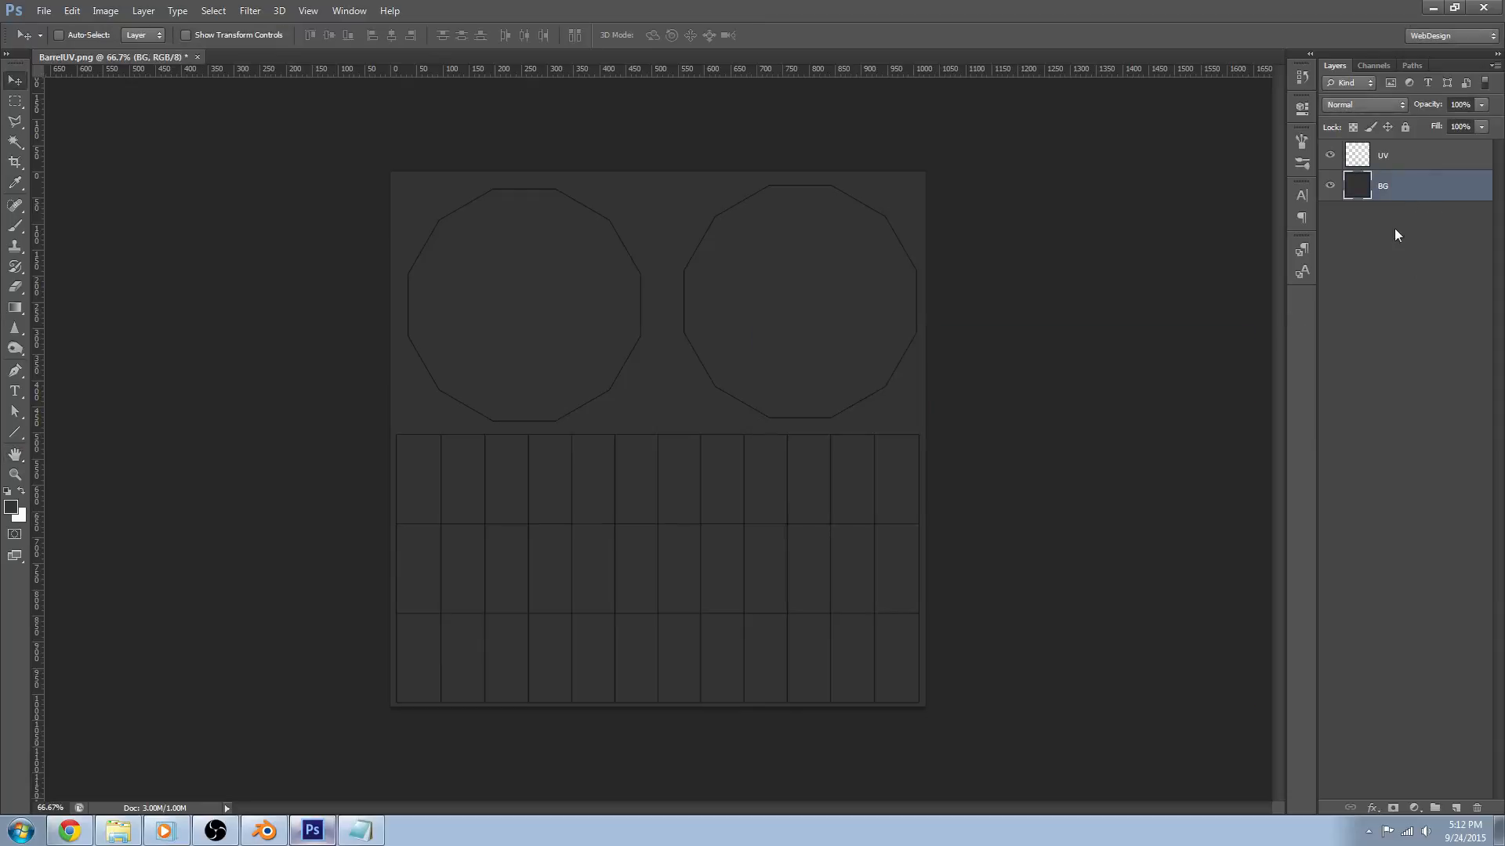
Duplicate the UV and BG layers and merge the copies into a layer named Selection
{"action": "left_click", "coordinate": [1429, 160], "text": "shift"}
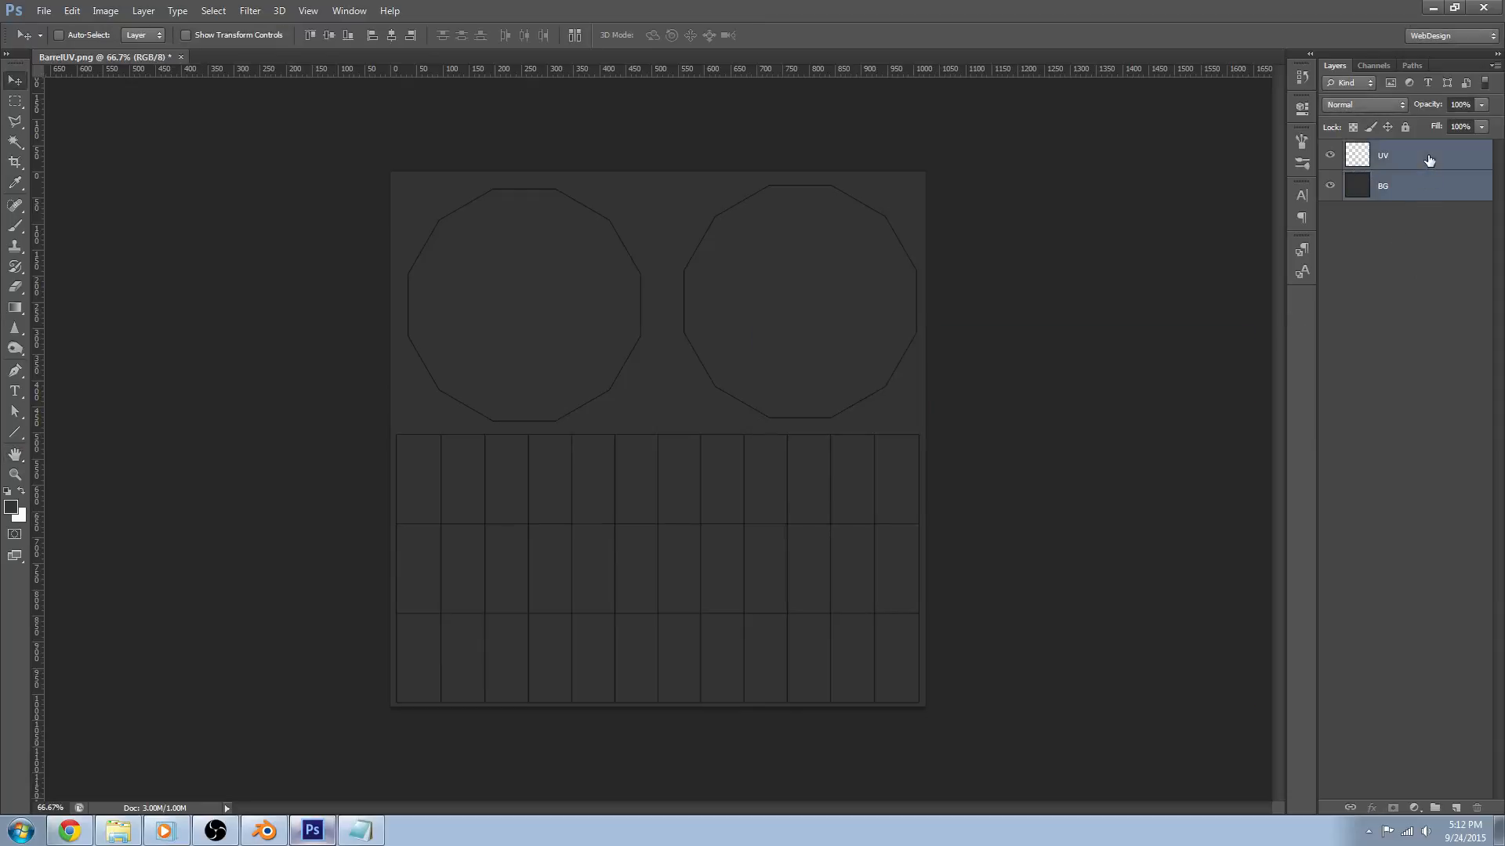
{"action": "key", "text": "ctrl+j"}
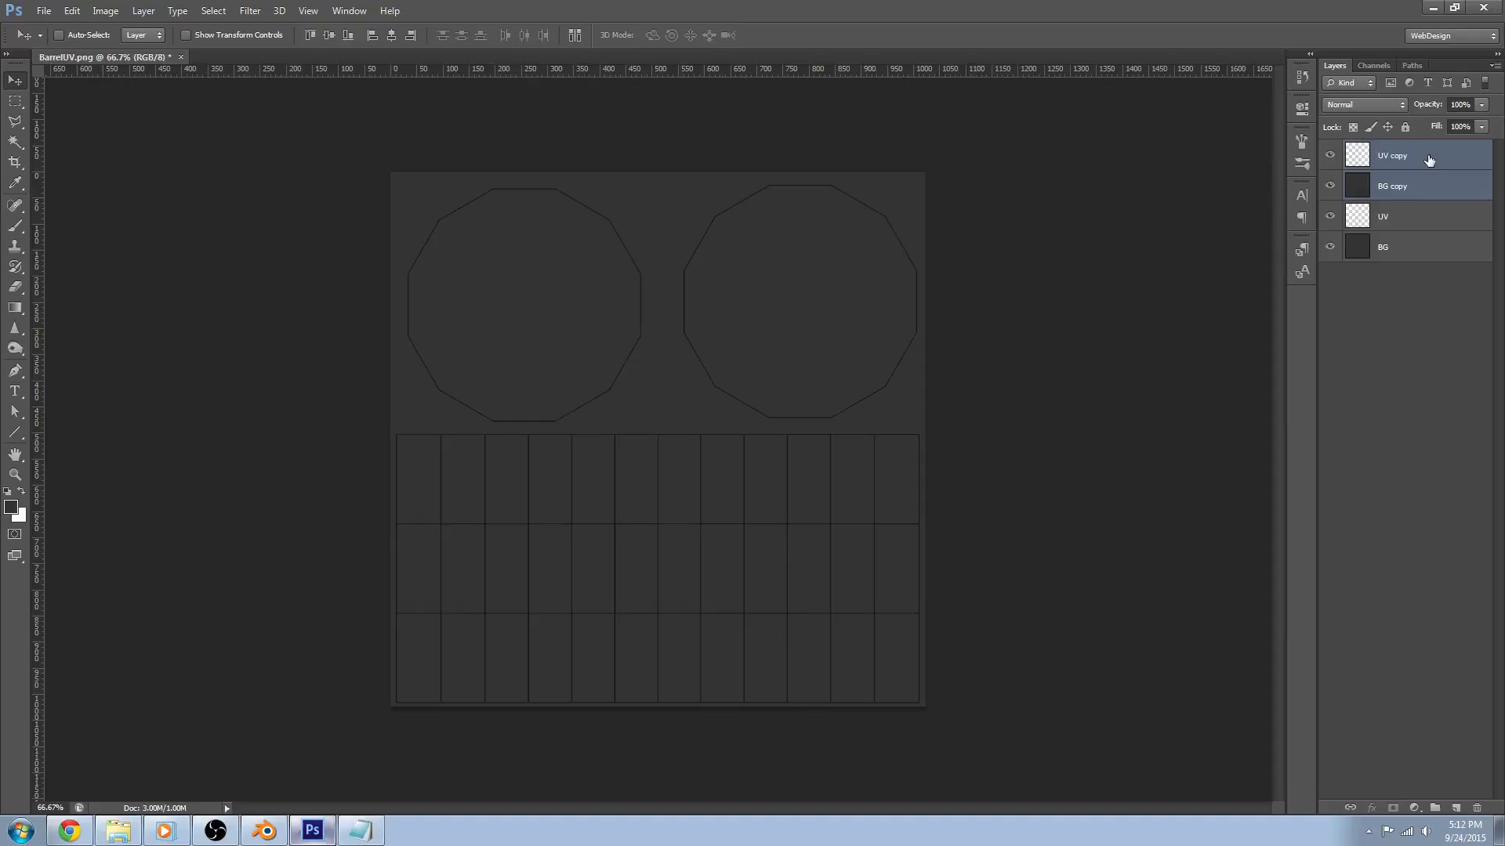
{"action": "right_click", "coordinate": [1429, 161]}
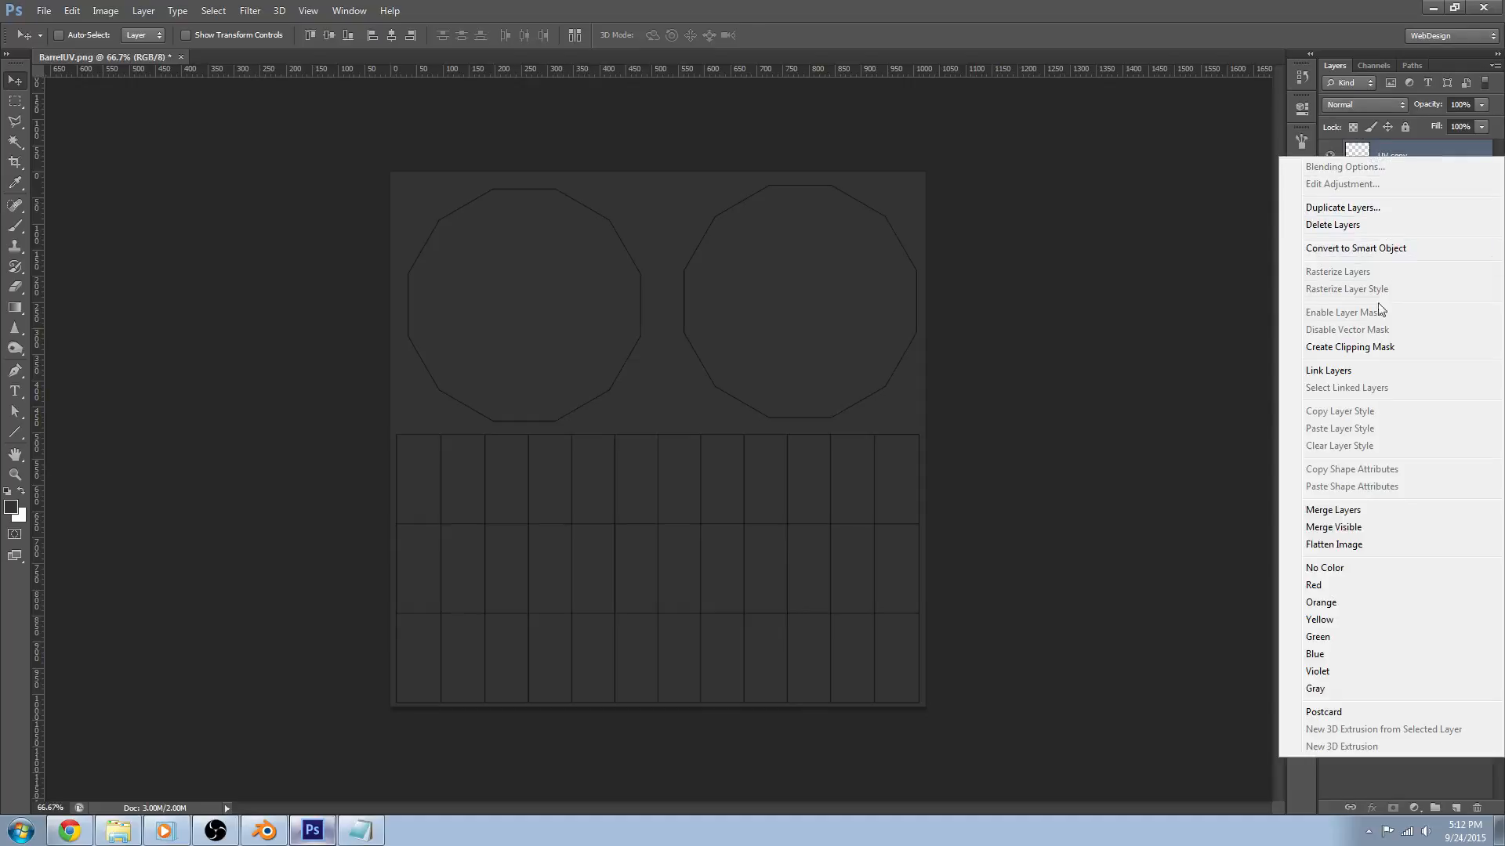
{"action": "left_click", "coordinate": [1347, 510]}
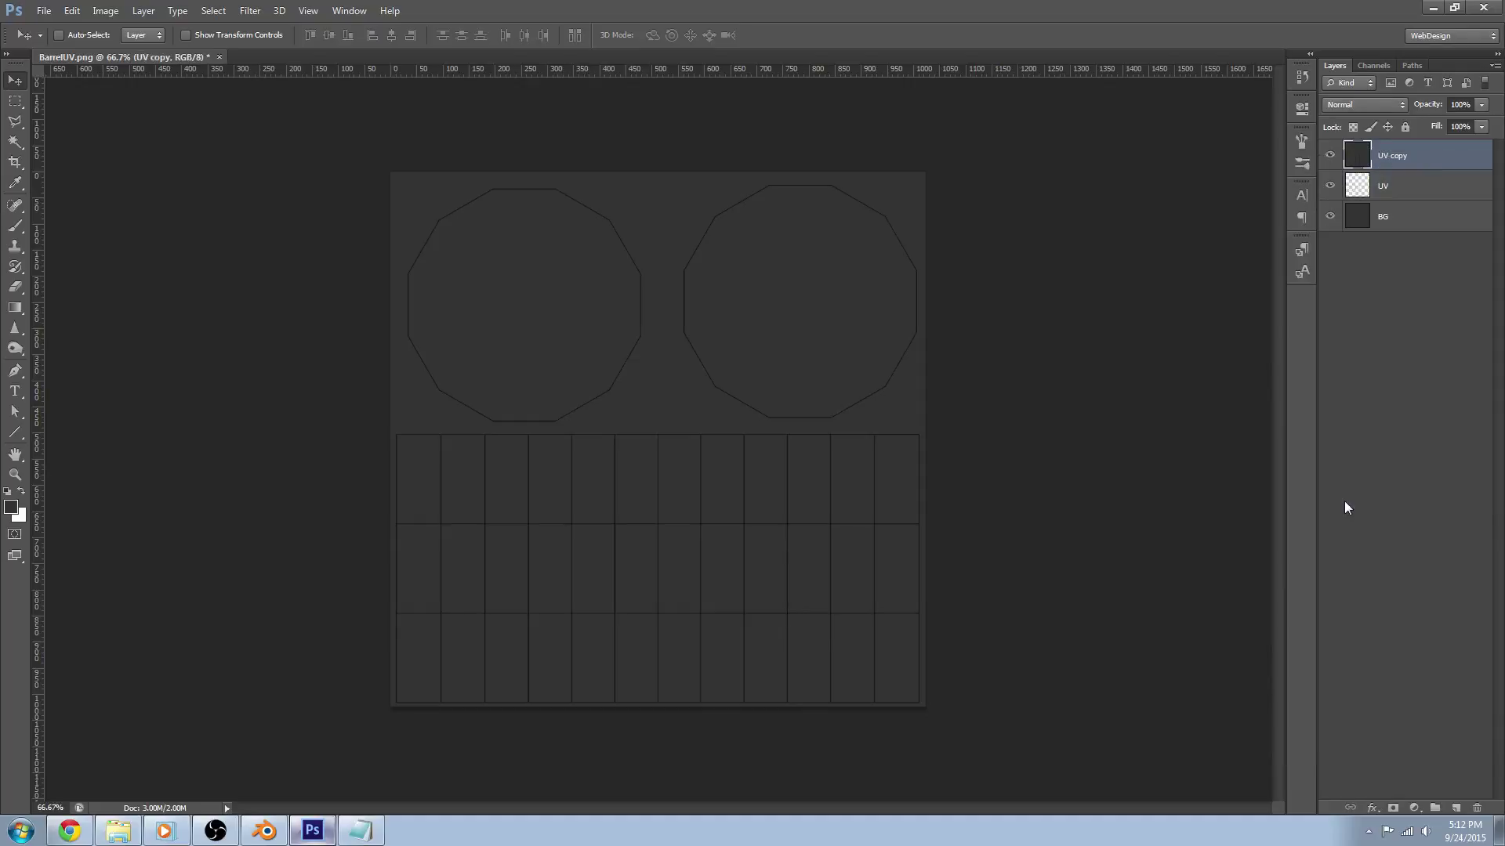
{"action": "double_click", "coordinate": [1392, 156]}
{"action": "type", "text": "Selection"}
{"action": "key", "text": "Return"}
Select the caps and strip shapes expanded by 3 pixels and clear everything outside them
{"action": "key", "text": "w"}
{"action": "left_click", "coordinate": [674, 218]}
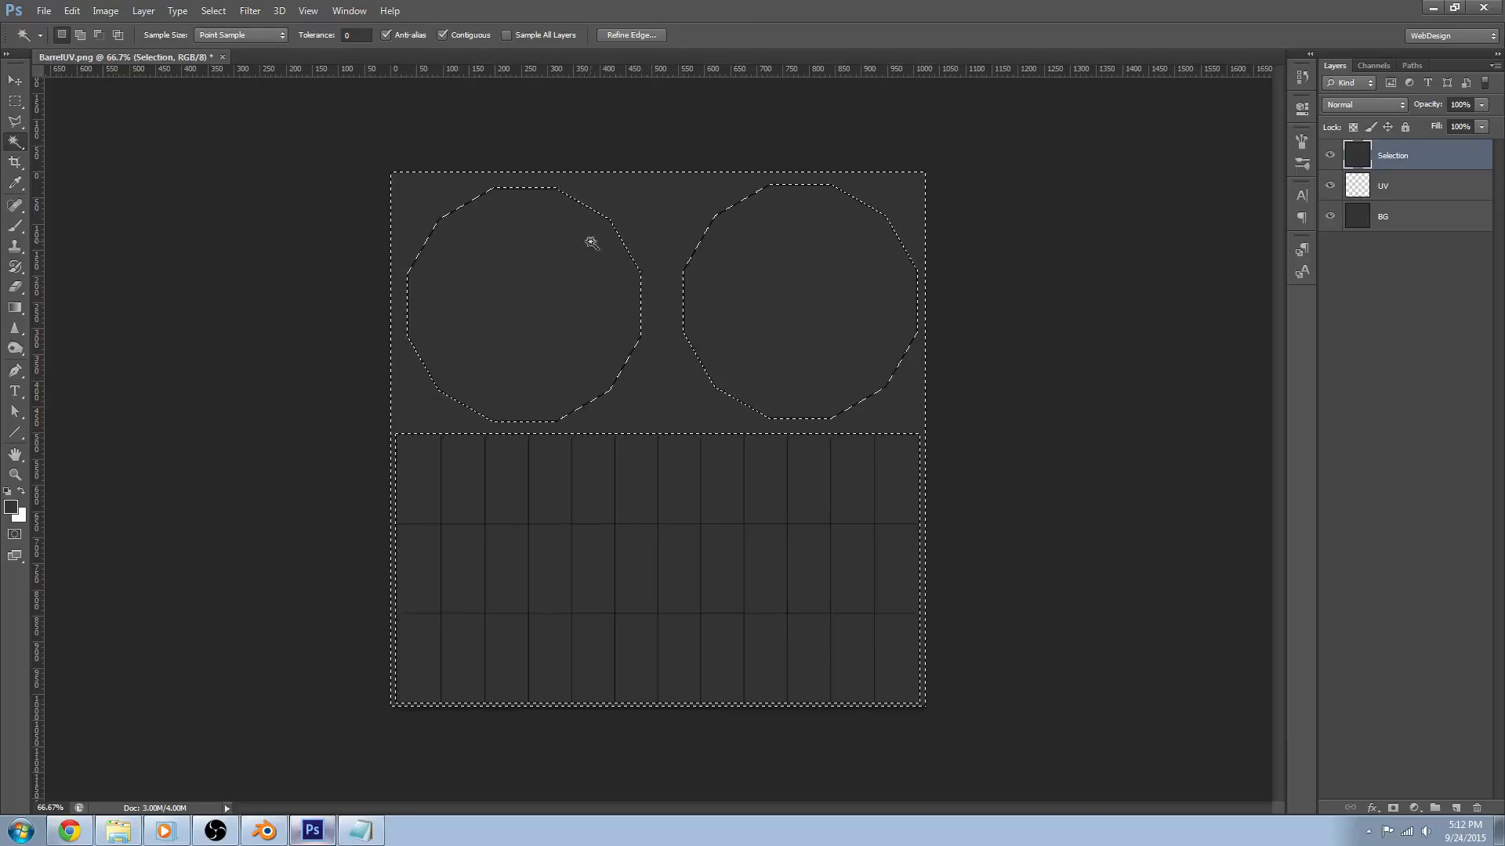
{"action": "right_click", "coordinate": [669, 209]}
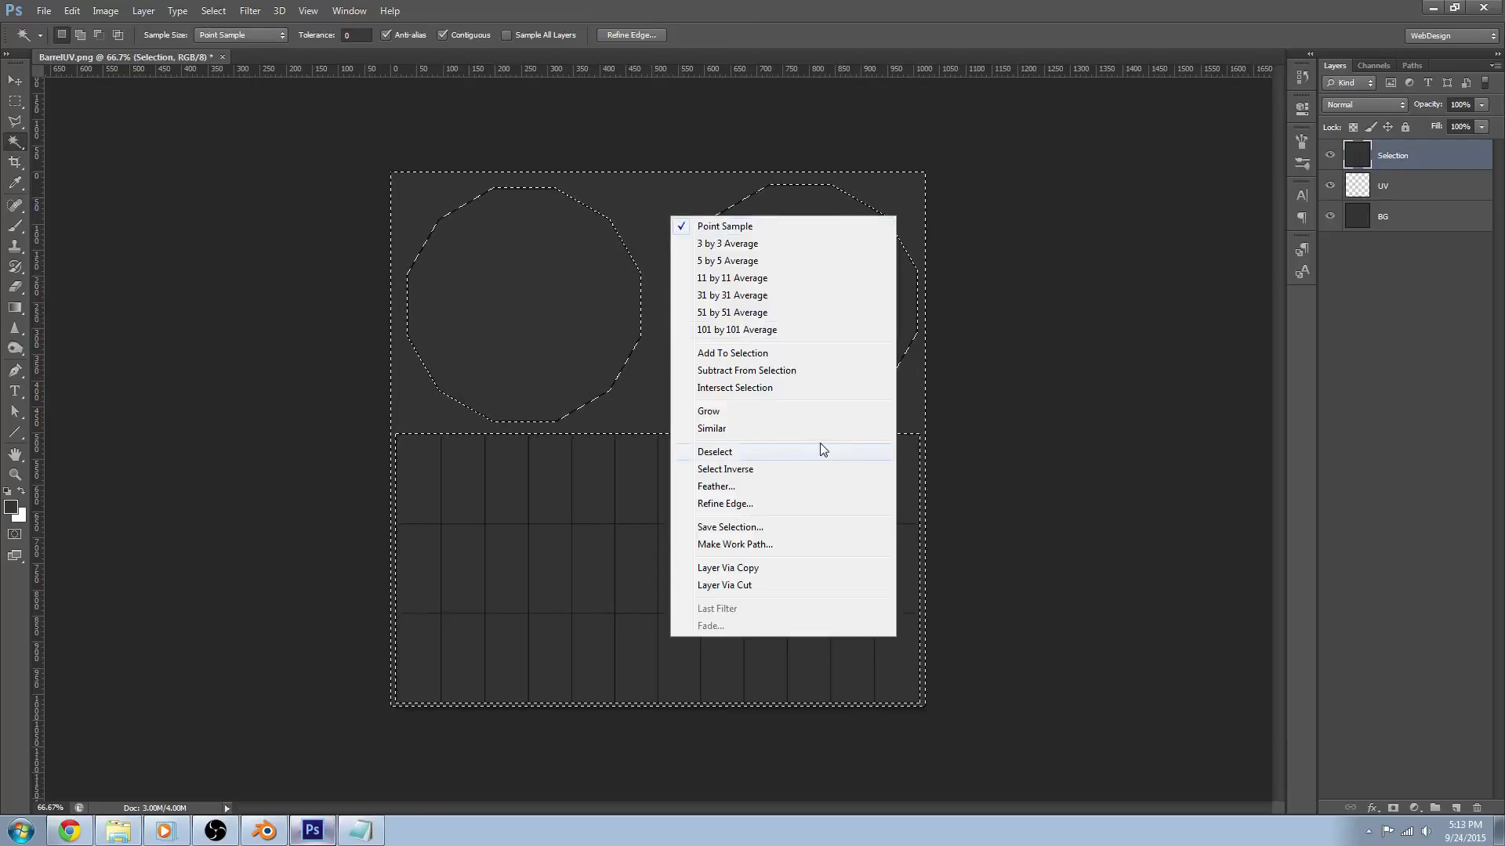
{"action": "left_click", "coordinate": [752, 468]}
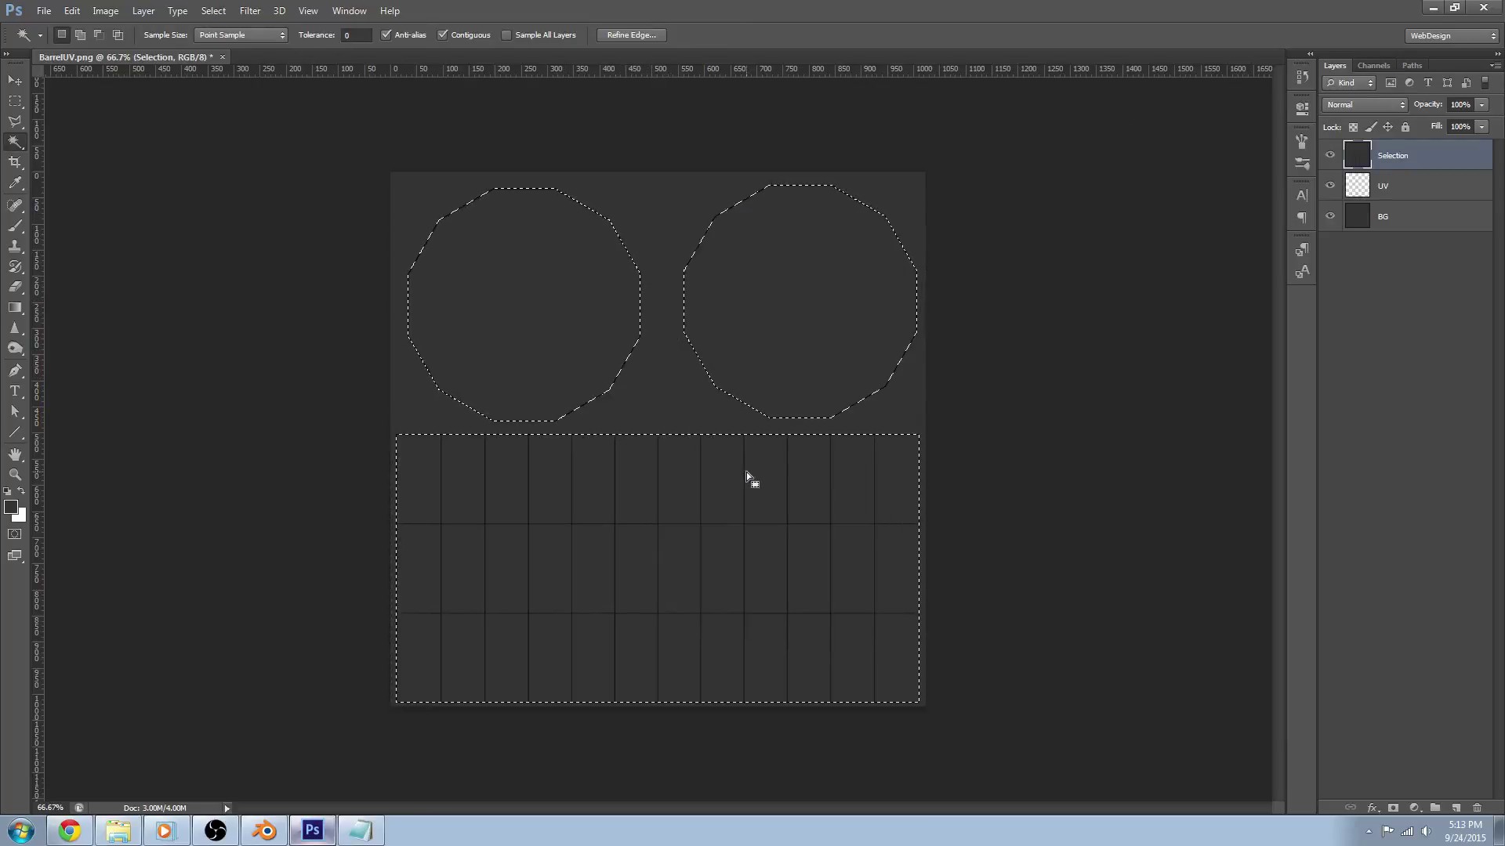
{"action": "left_click", "coordinate": [214, 11]}
{"action": "mouse_move", "coordinate": [313, 187]}
{"action": "left_click", "coordinate": [388, 215]}
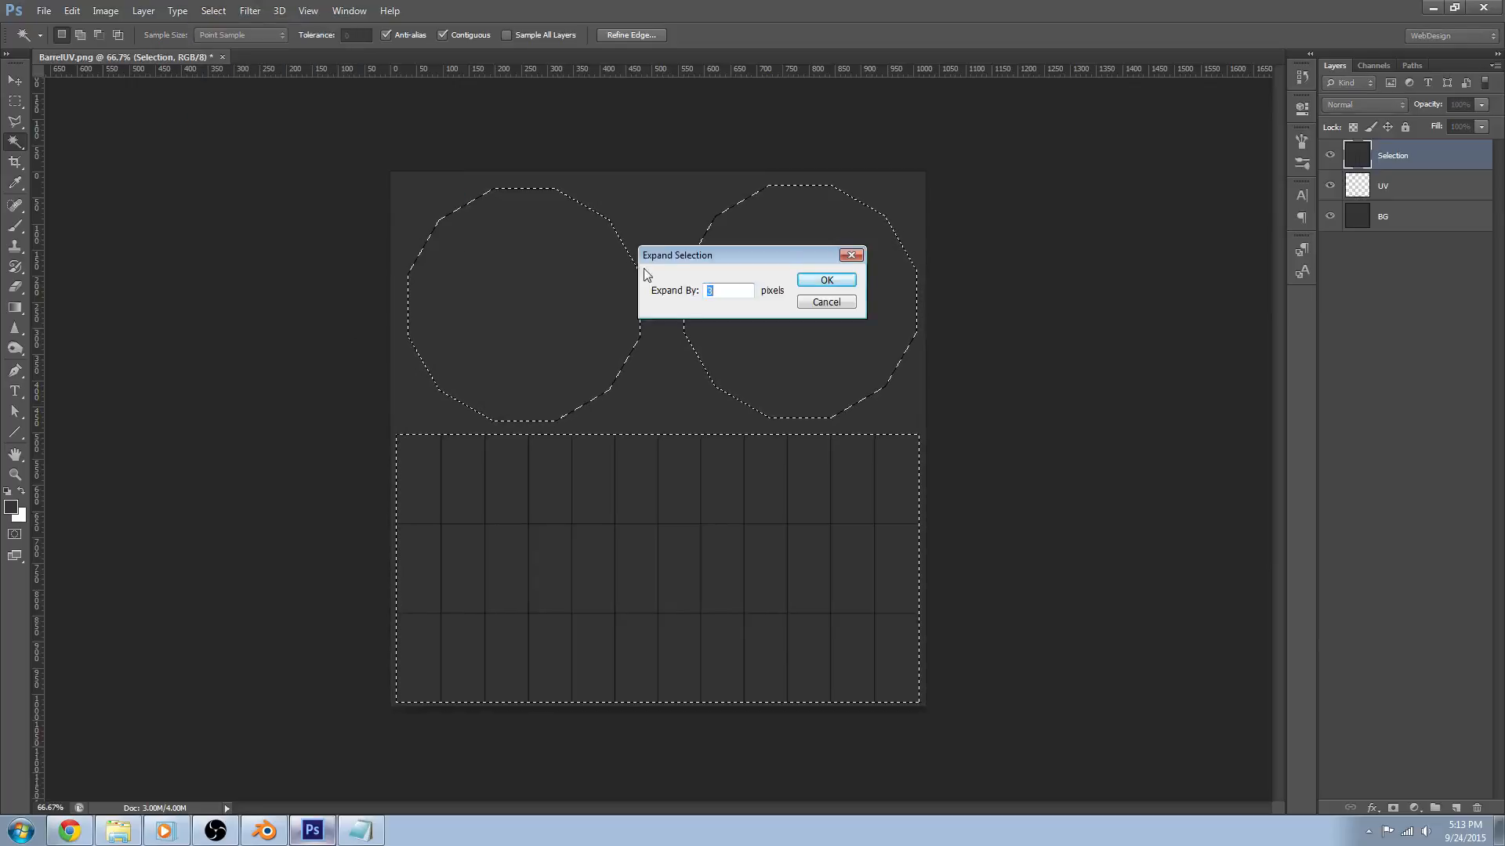
{"action": "type", "text": "3"}
{"action": "left_click", "coordinate": [825, 283]}
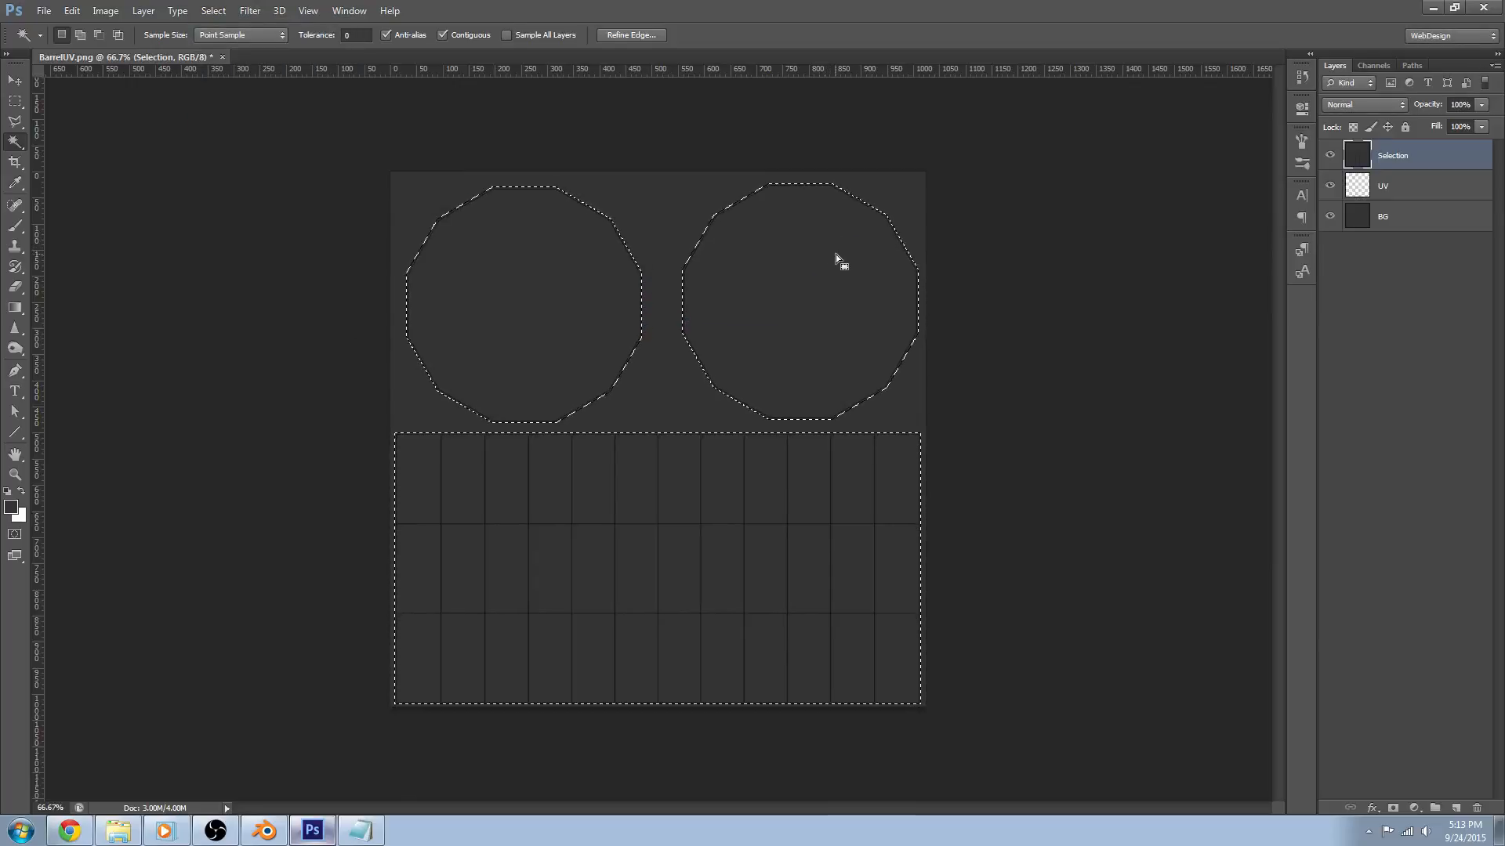
{"action": "right_click", "coordinate": [697, 222]}
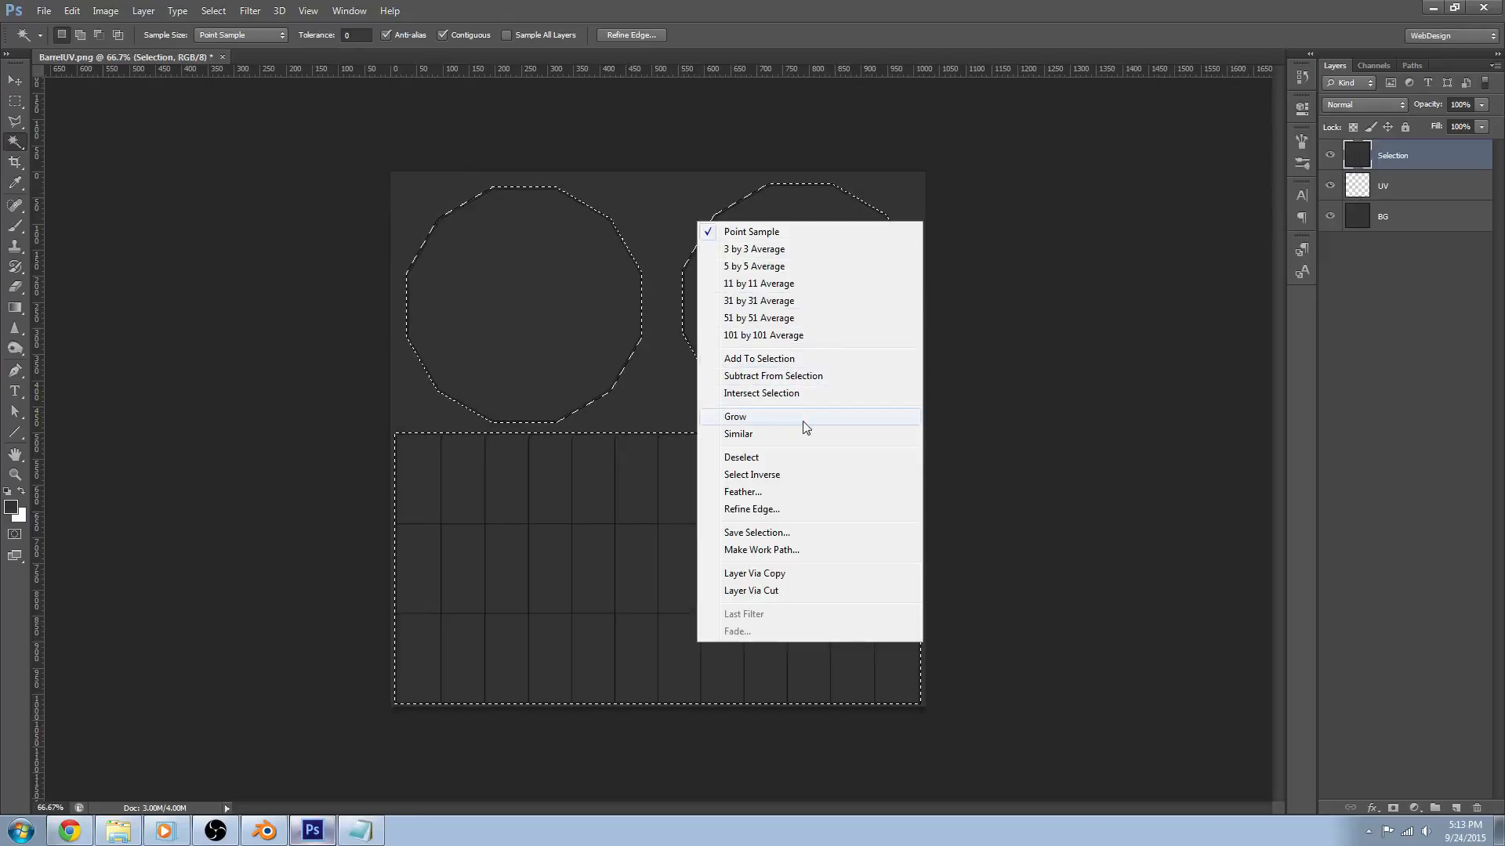
{"action": "left_click", "coordinate": [798, 474]}
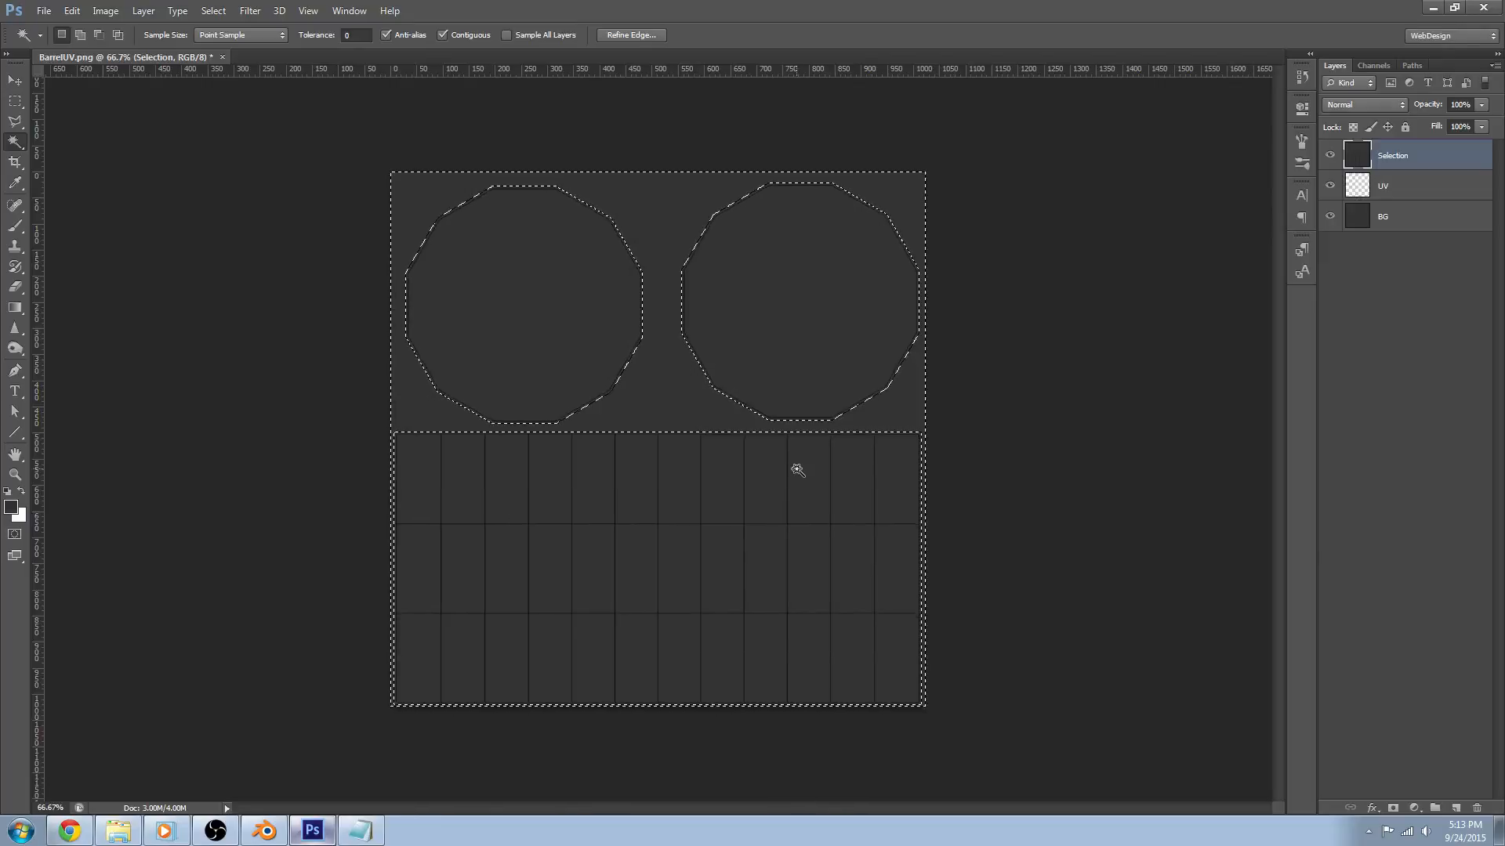
{"action": "key", "text": "alt+Delete"}
{"action": "key", "text": "ctrl+d"}
Hide the BG layer, inspect the circle edge up close, then hide the Selection layer
{"action": "left_click", "coordinate": [1330, 216]}
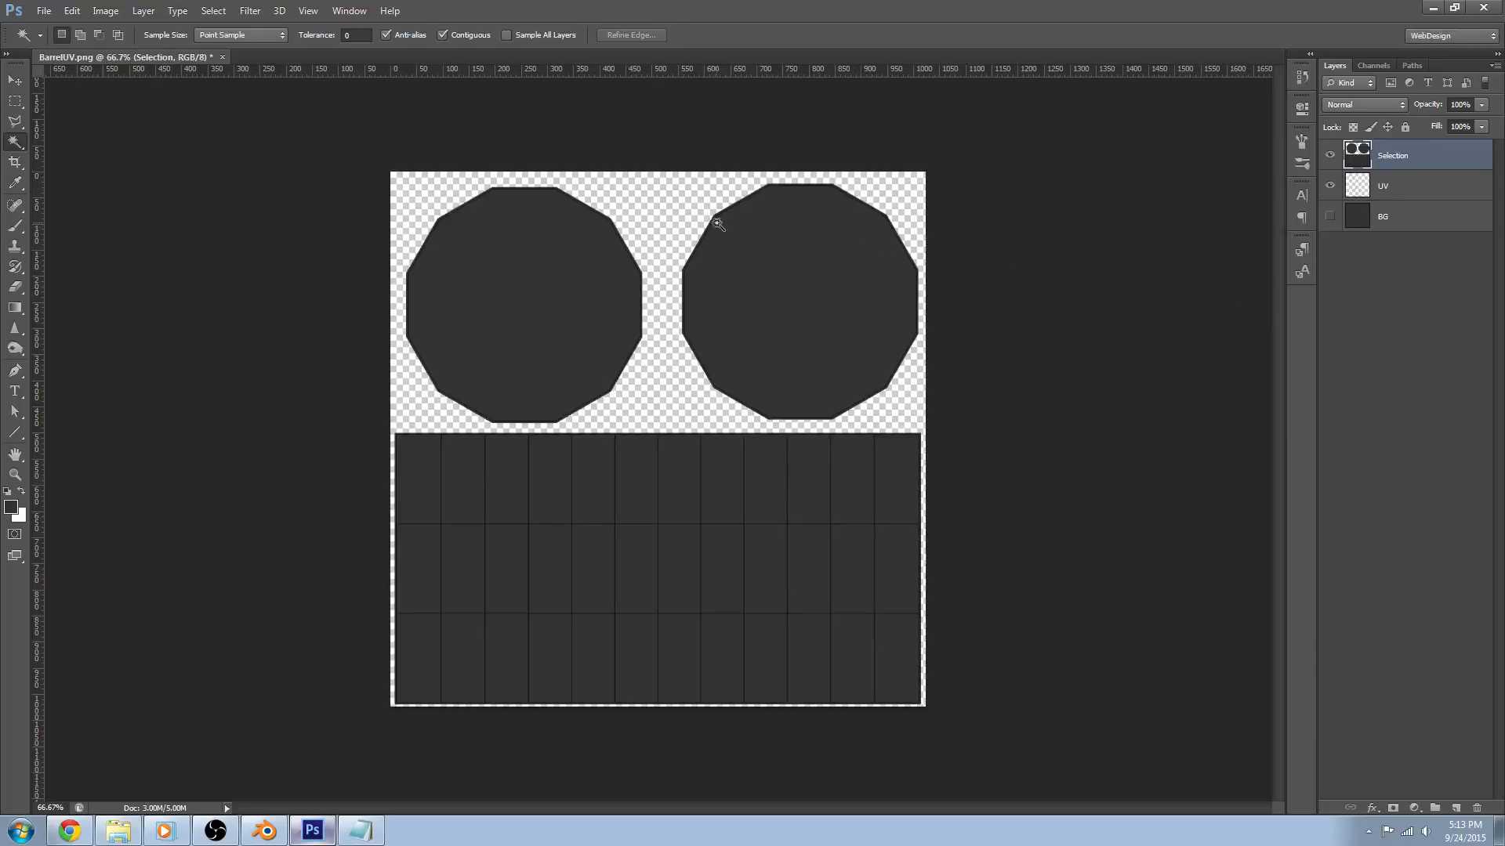
{"action": "key", "text": "z"}
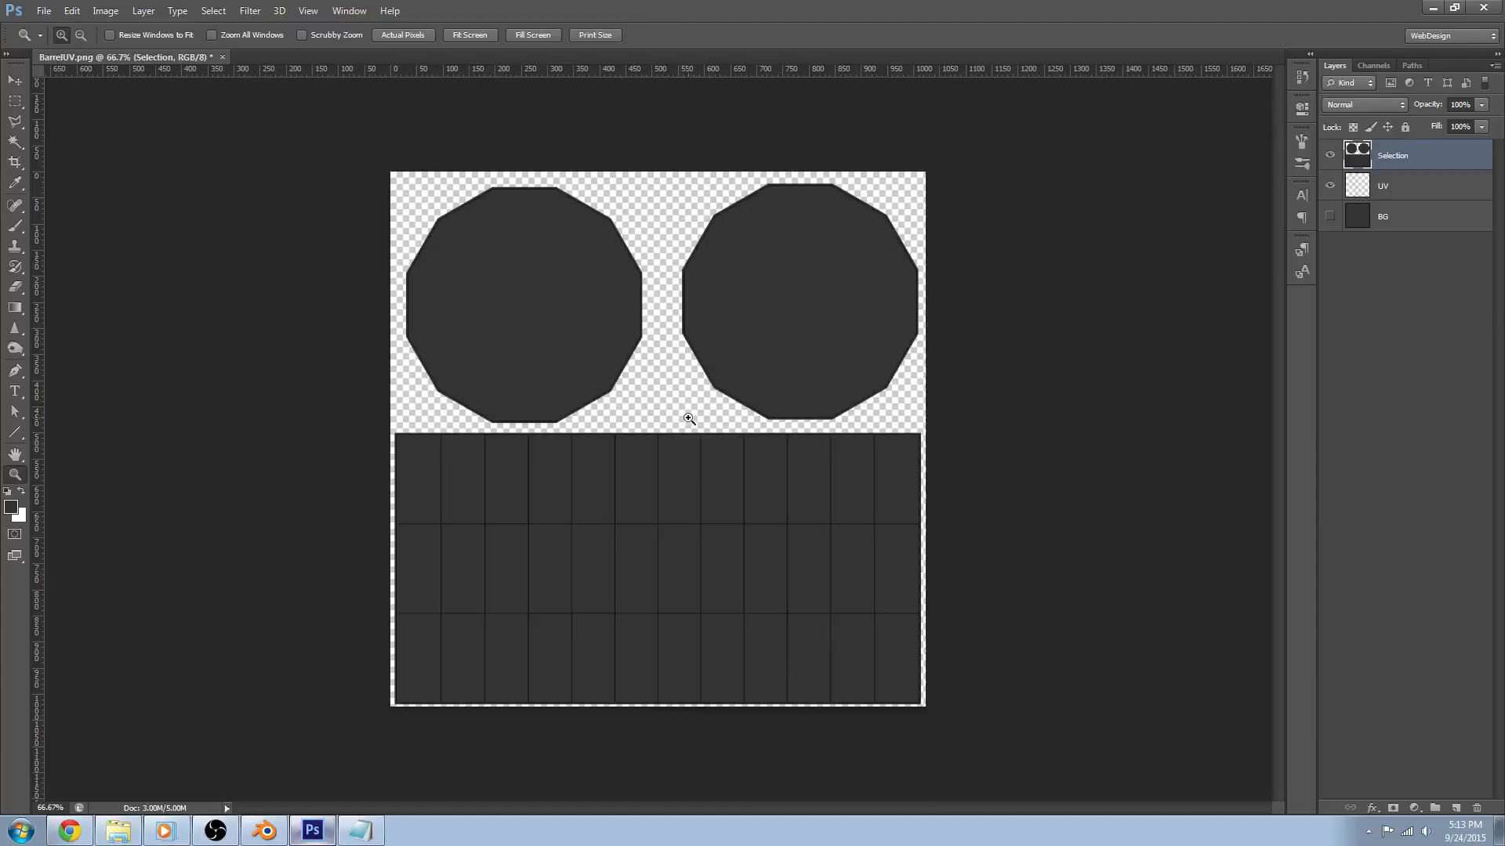
{"action": "left_click", "coordinate": [744, 361]}
{"action": "scroll", "coordinate": [649, 399], "scroll_direction": "up", "scroll_amount": 1}
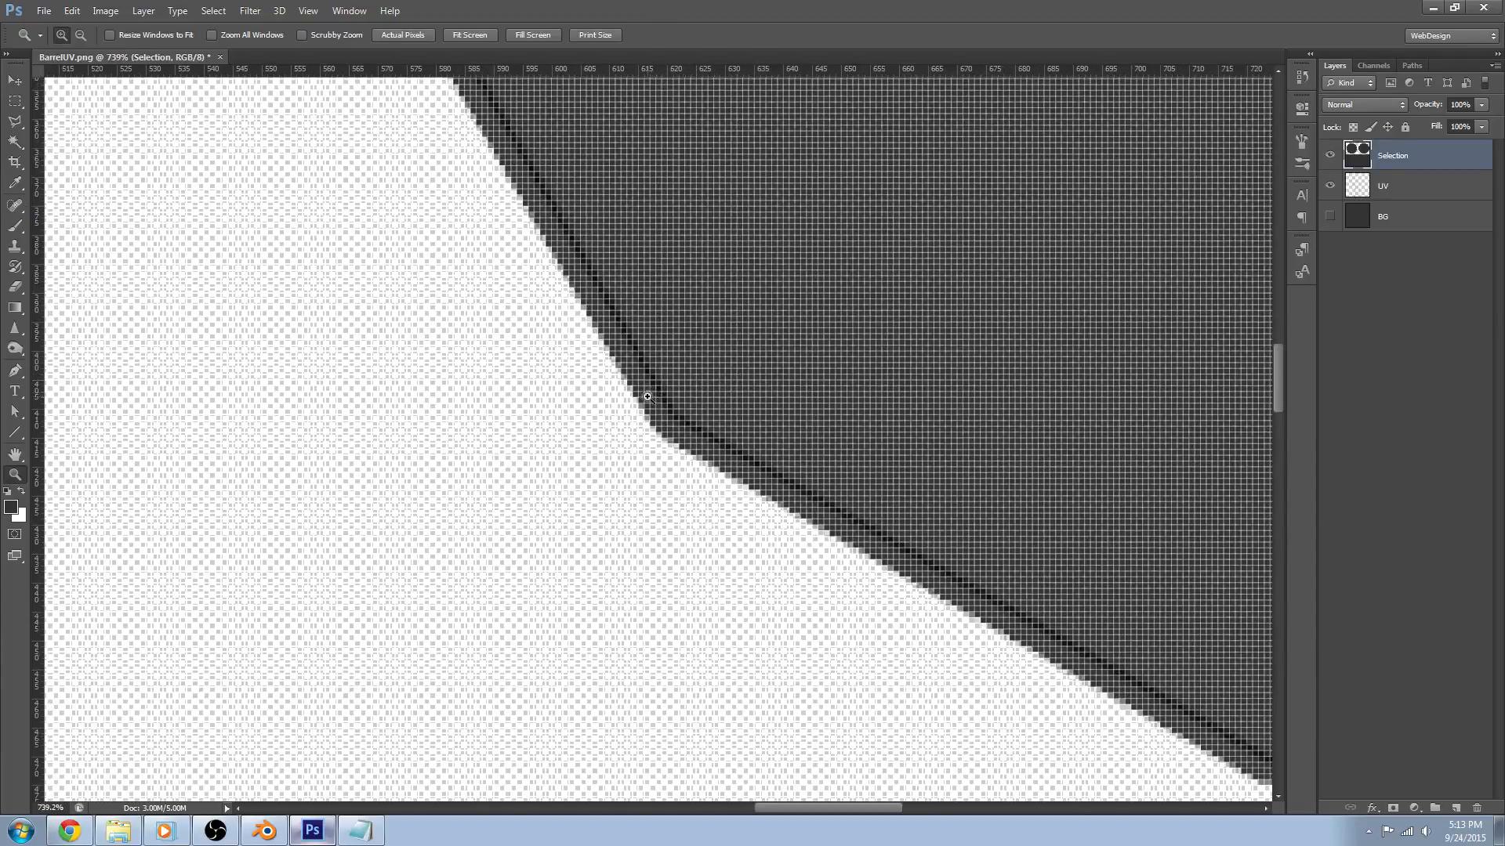
{"action": "key", "text": "ctrl+0"}
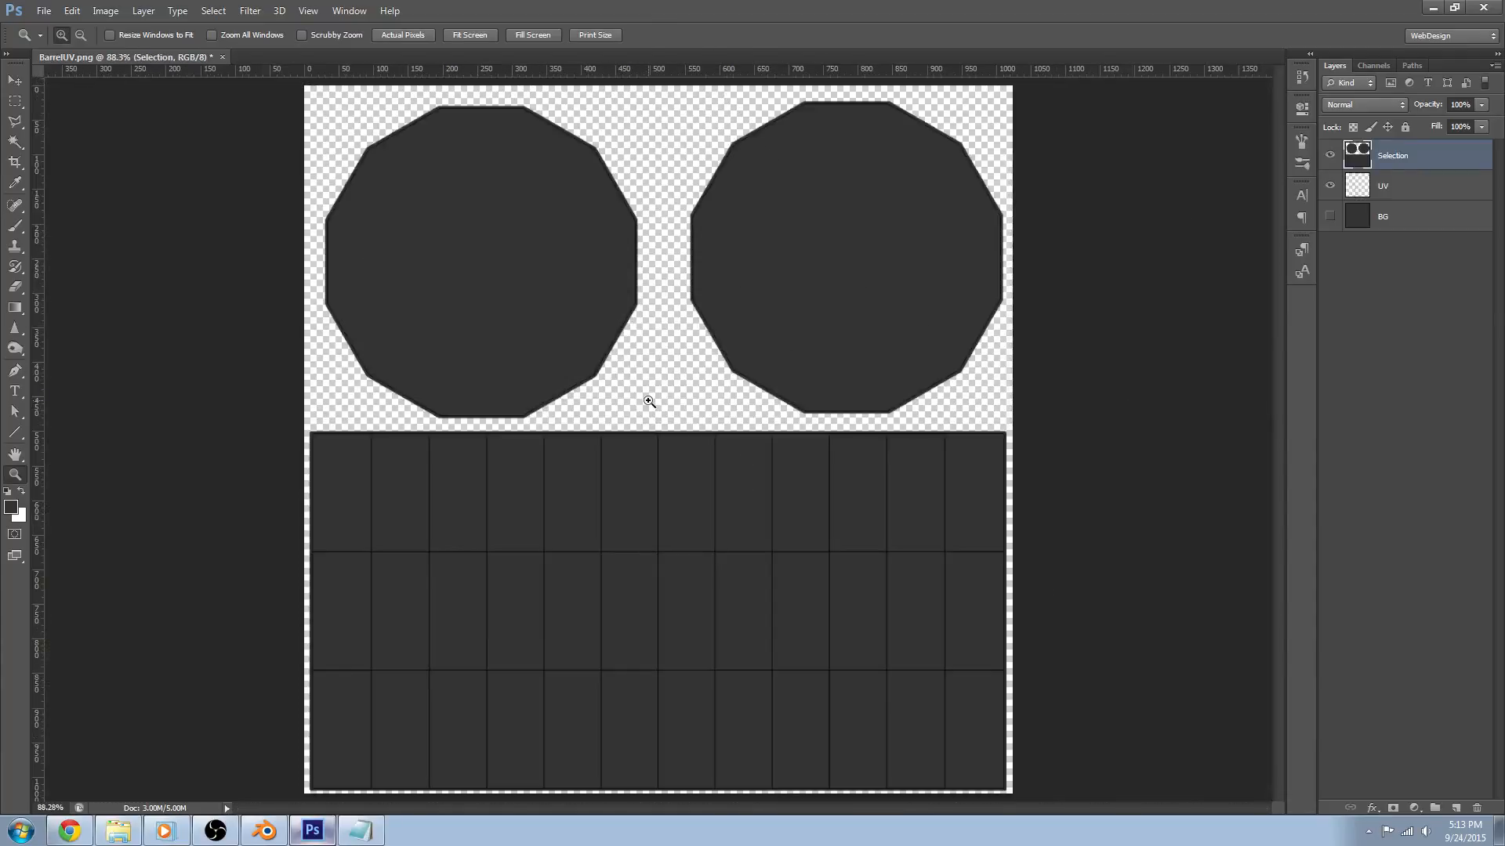
{"action": "left_click", "coordinate": [1330, 156], "text": "alt"}
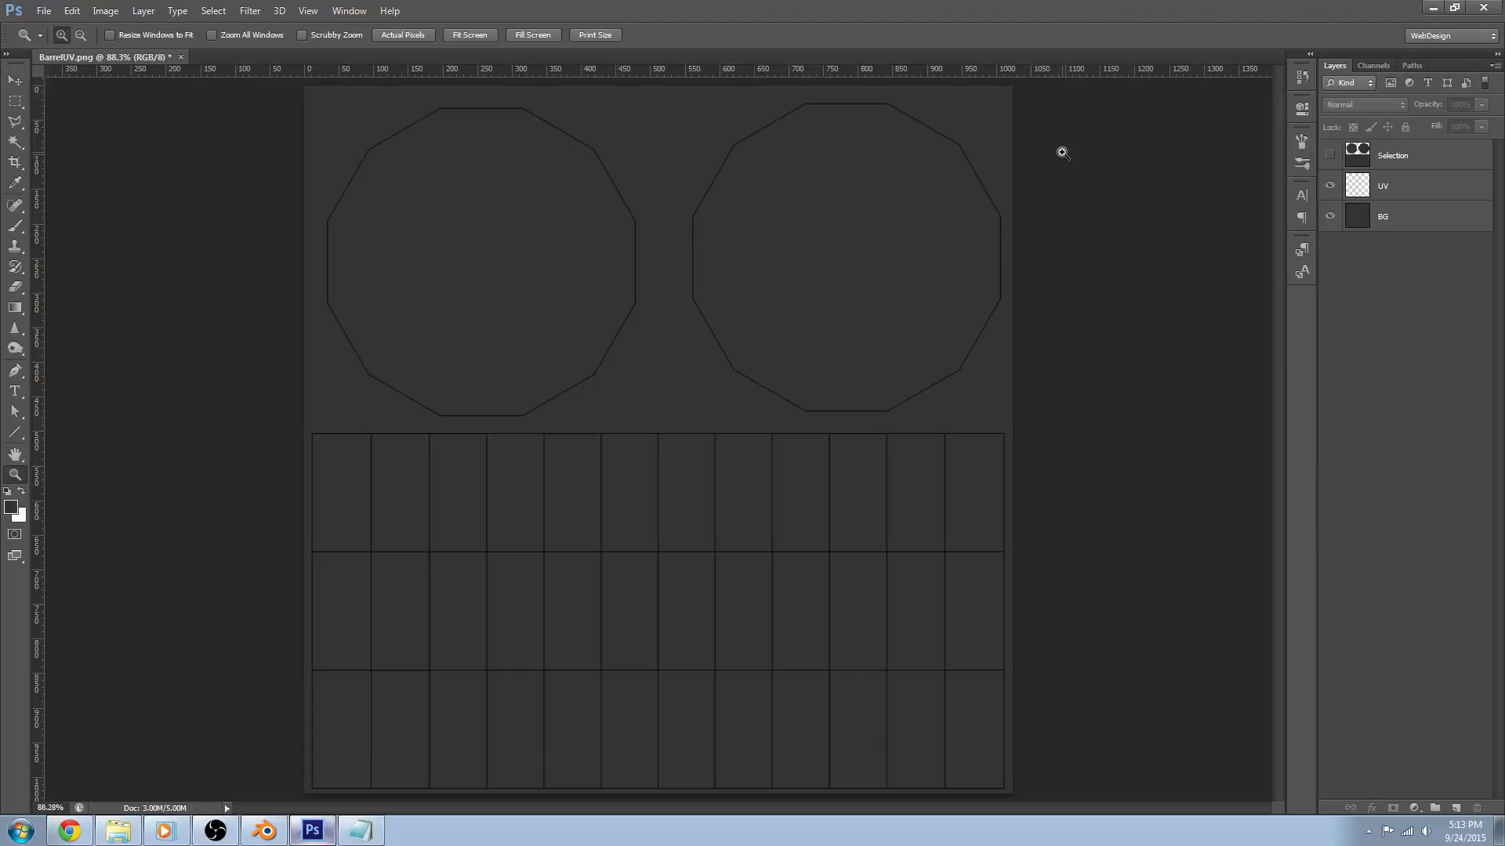
Open the wood planks and galvanized metal texture files together
{"action": "key", "text": "ctrl+o"}
{"action": "left_click", "coordinate": [543, 106]}
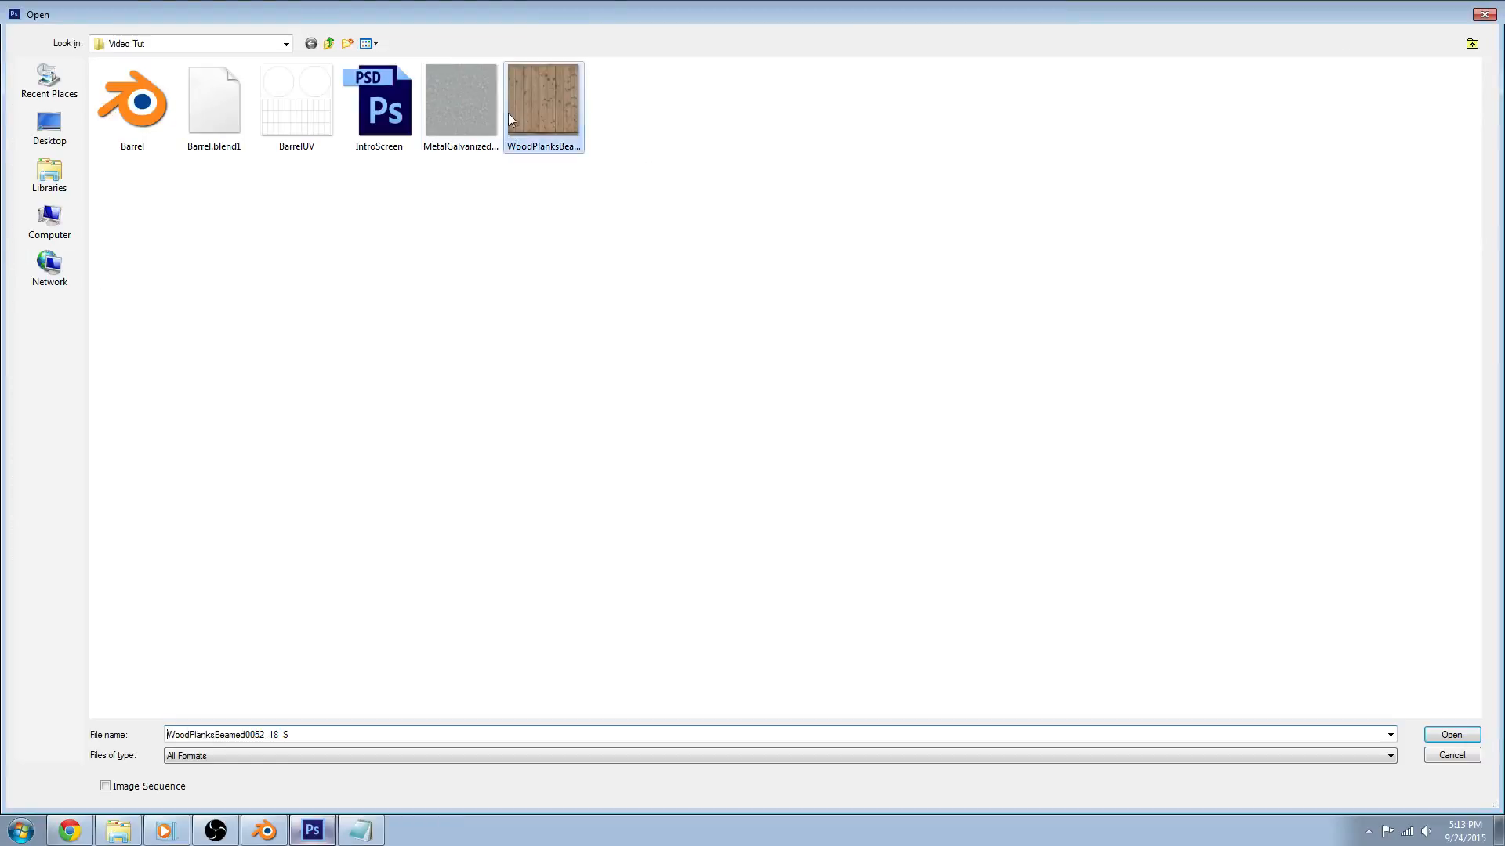
{"action": "left_click", "coordinate": [462, 106]}
{"action": "left_click", "coordinate": [543, 106], "text": "ctrl"}
{"action": "left_click", "coordinate": [1450, 735]}
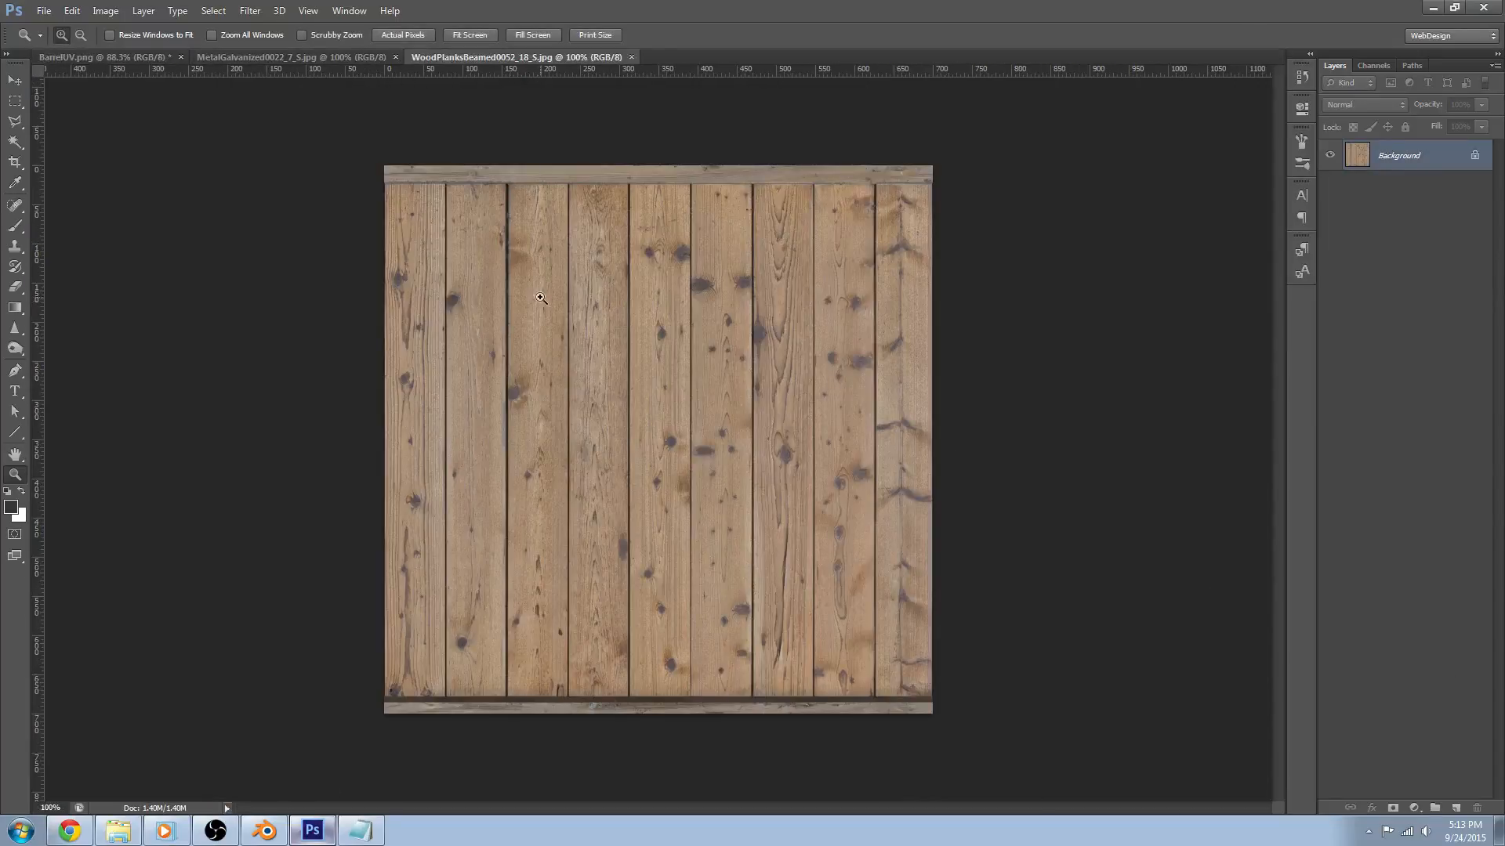
Copy the wood planks into BarrelUV and place them at the side strip's bottom-left corner
{"action": "key", "text": "v"}
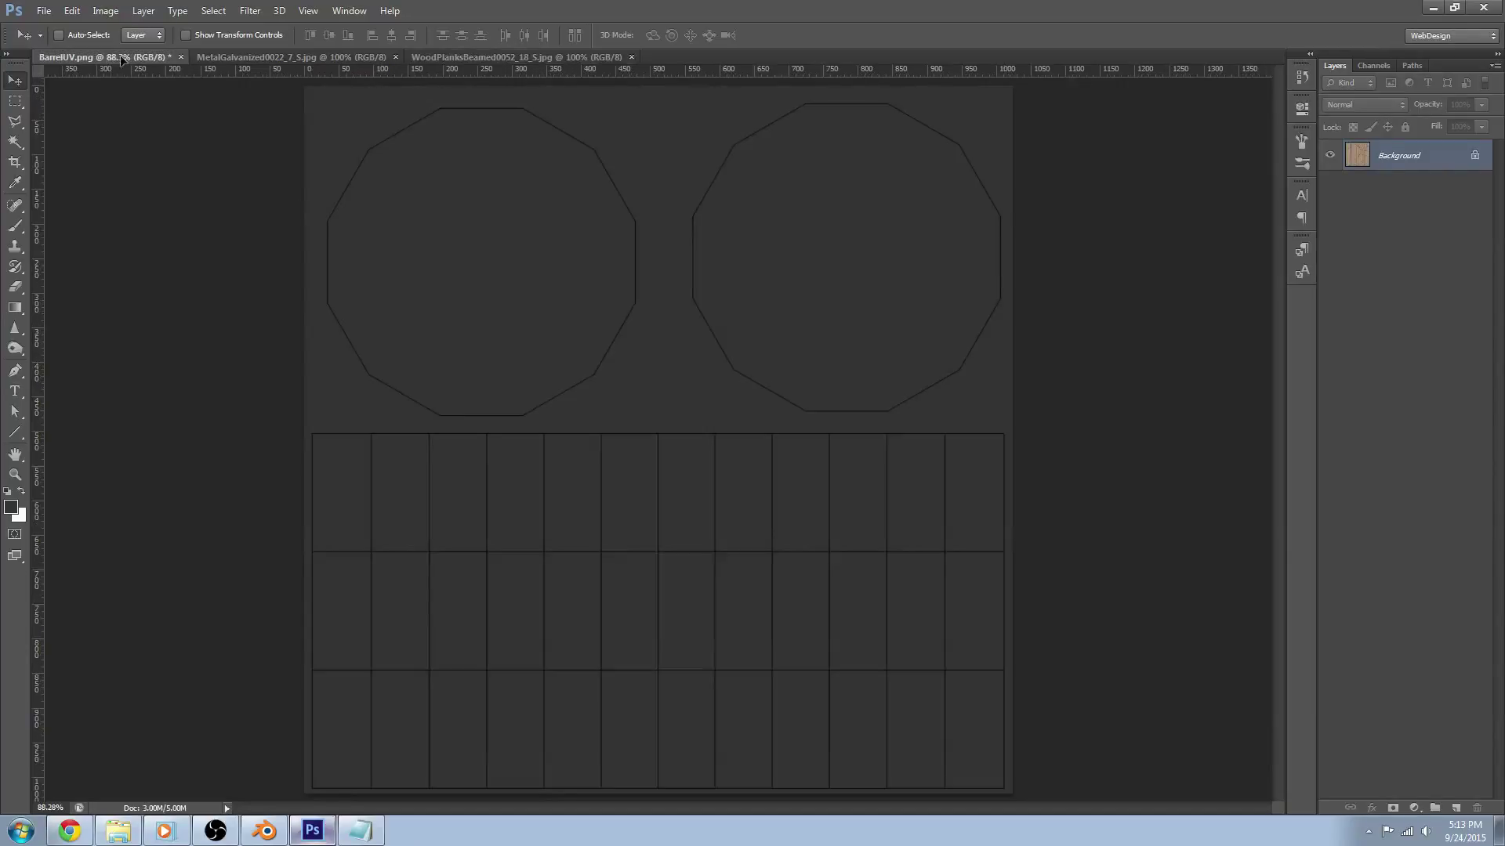
{"action": "left_click_drag", "start_coordinate": [659, 435], "coordinate": [643, 341]}
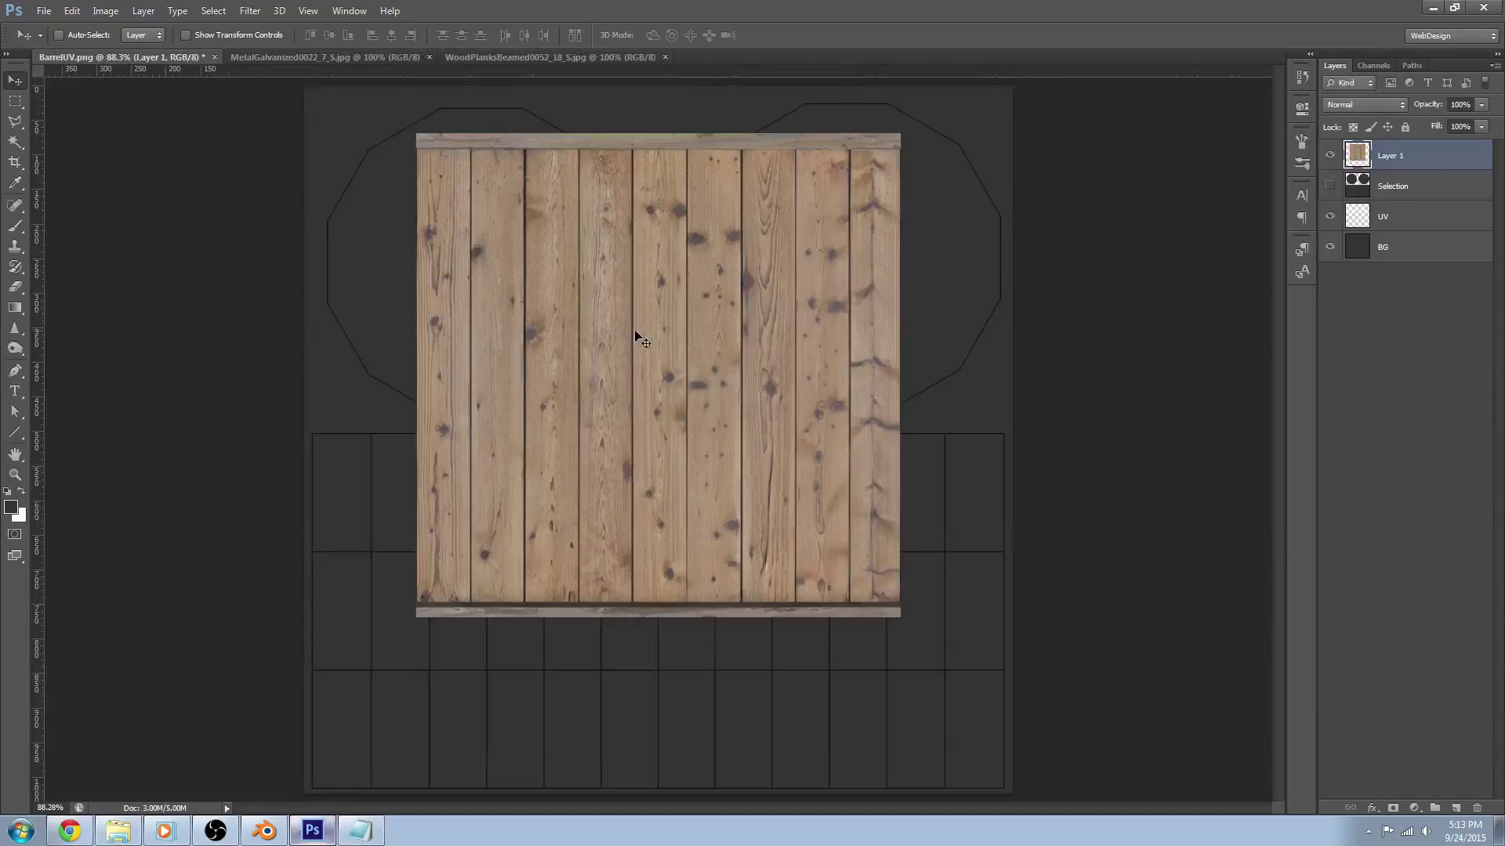
{"action": "left_click", "coordinate": [364, 57]}
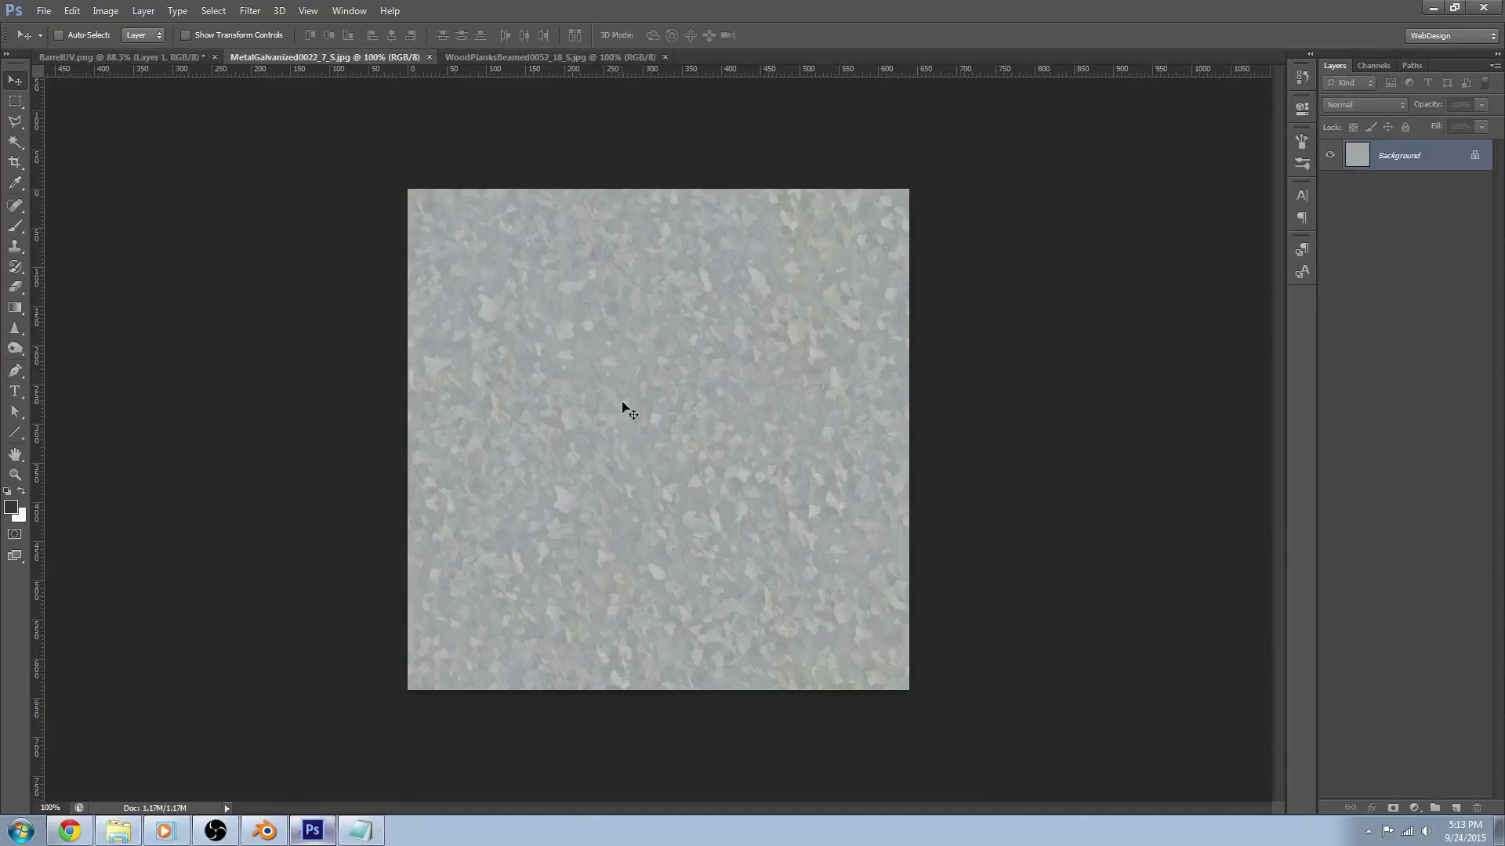
{"action": "left_click", "coordinate": [164, 59]}
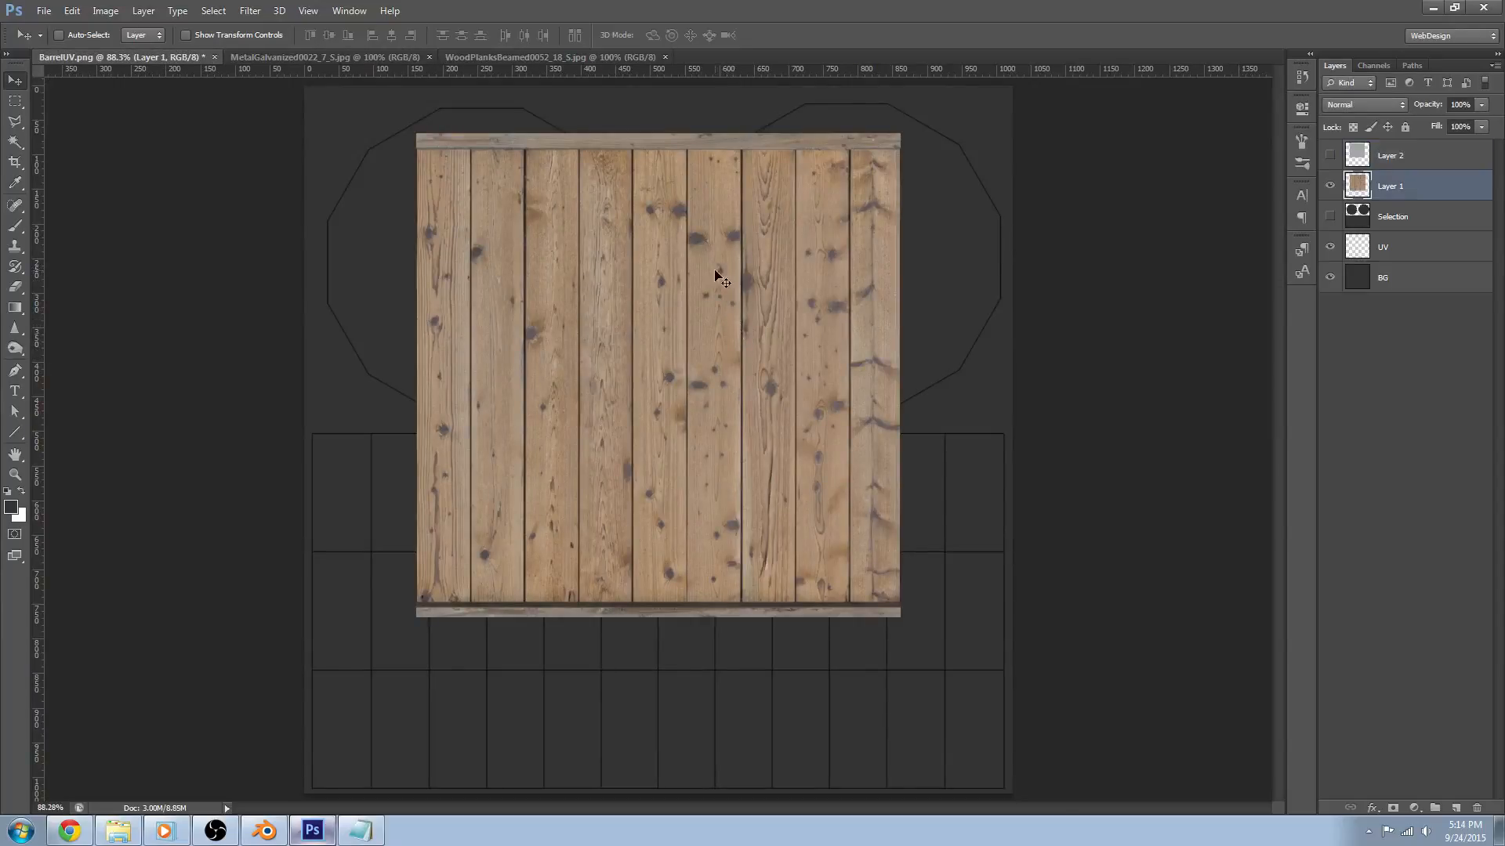
{"action": "left_click_drag", "start_coordinate": [722, 279], "coordinate": [623, 394]}
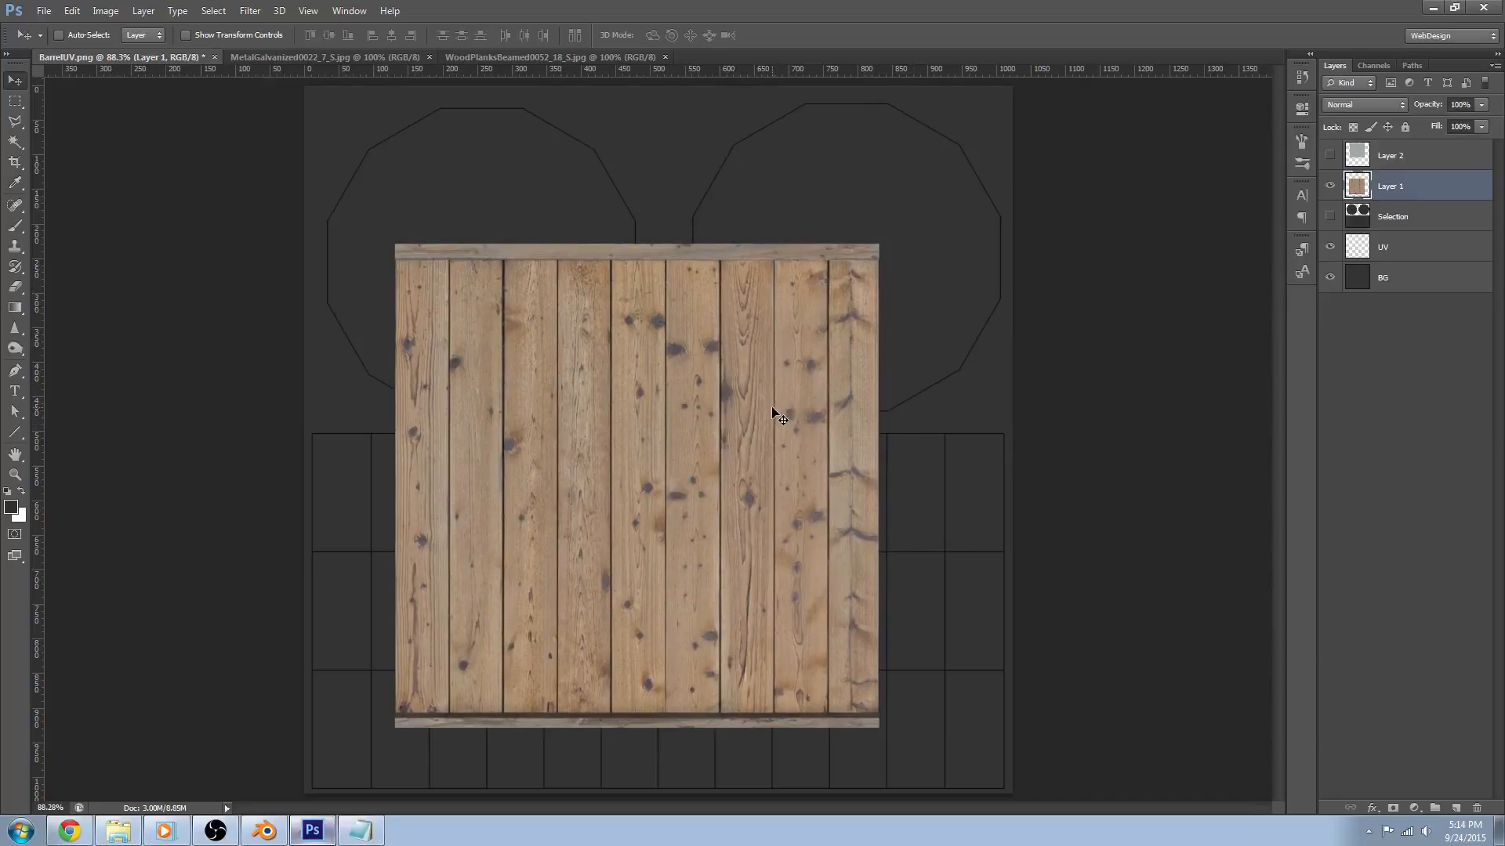
{"action": "left_click_drag", "start_coordinate": [775, 414], "coordinate": [664, 513]}
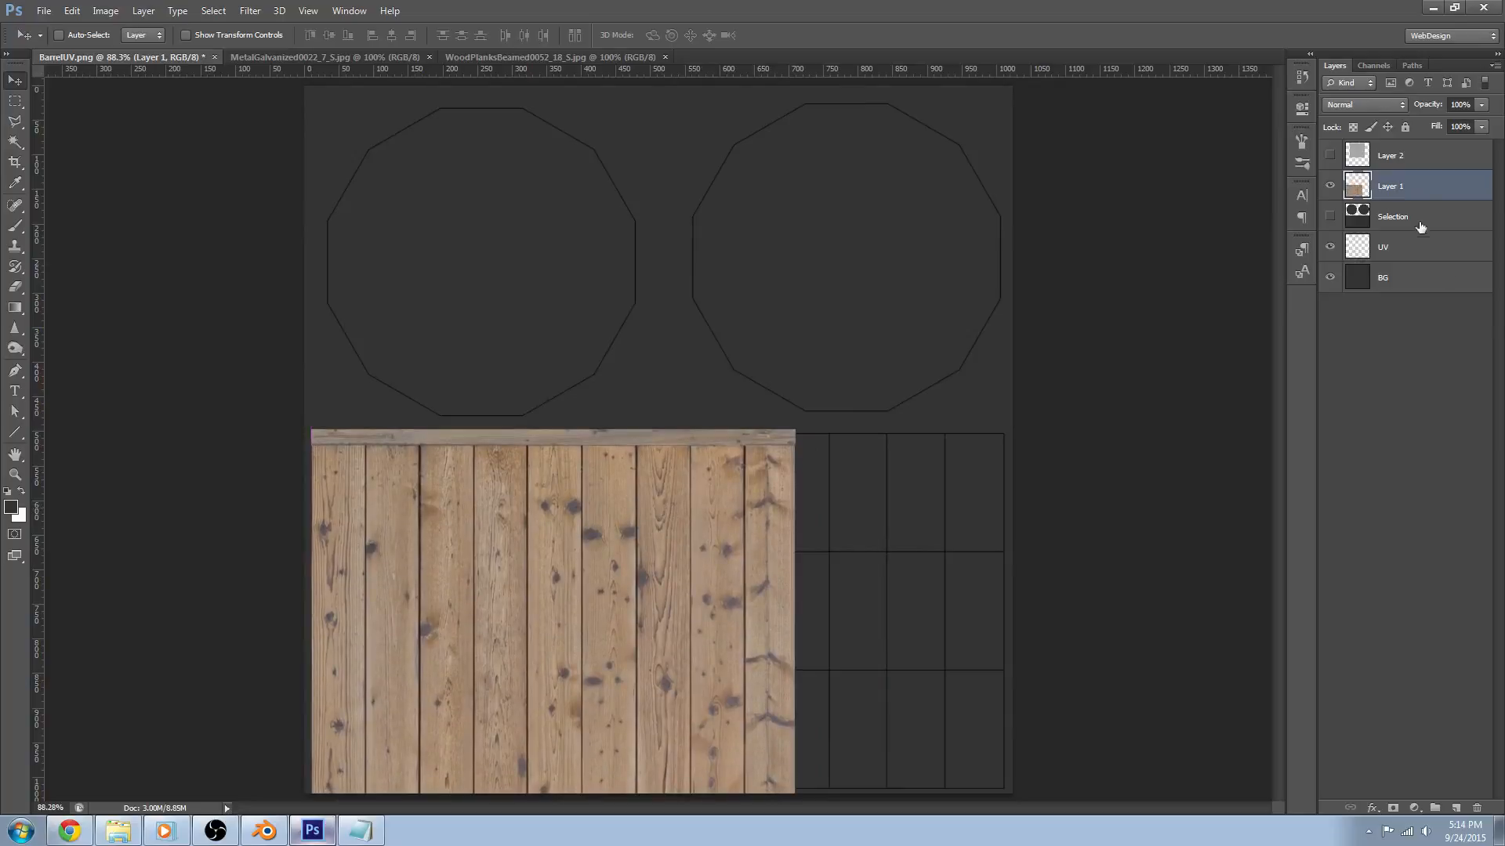
Move both texture layers beneath UV, nudge the planks to the strip's left edge, hide UV
{"action": "left_click", "coordinate": [1423, 159], "text": "shift"}
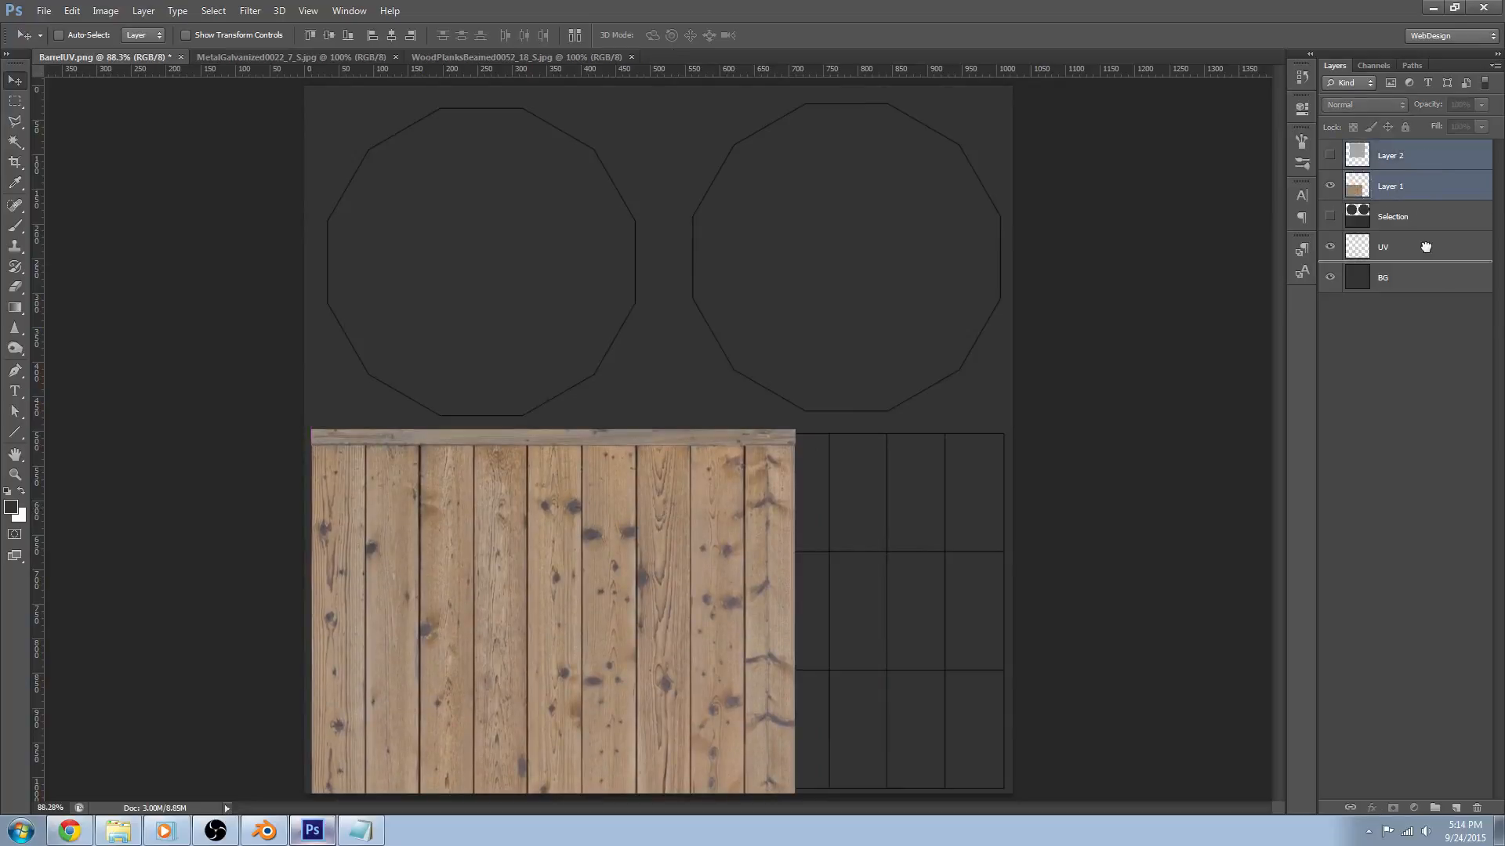
{"action": "left_click_drag", "start_coordinate": [1422, 159], "coordinate": [1423, 261]}
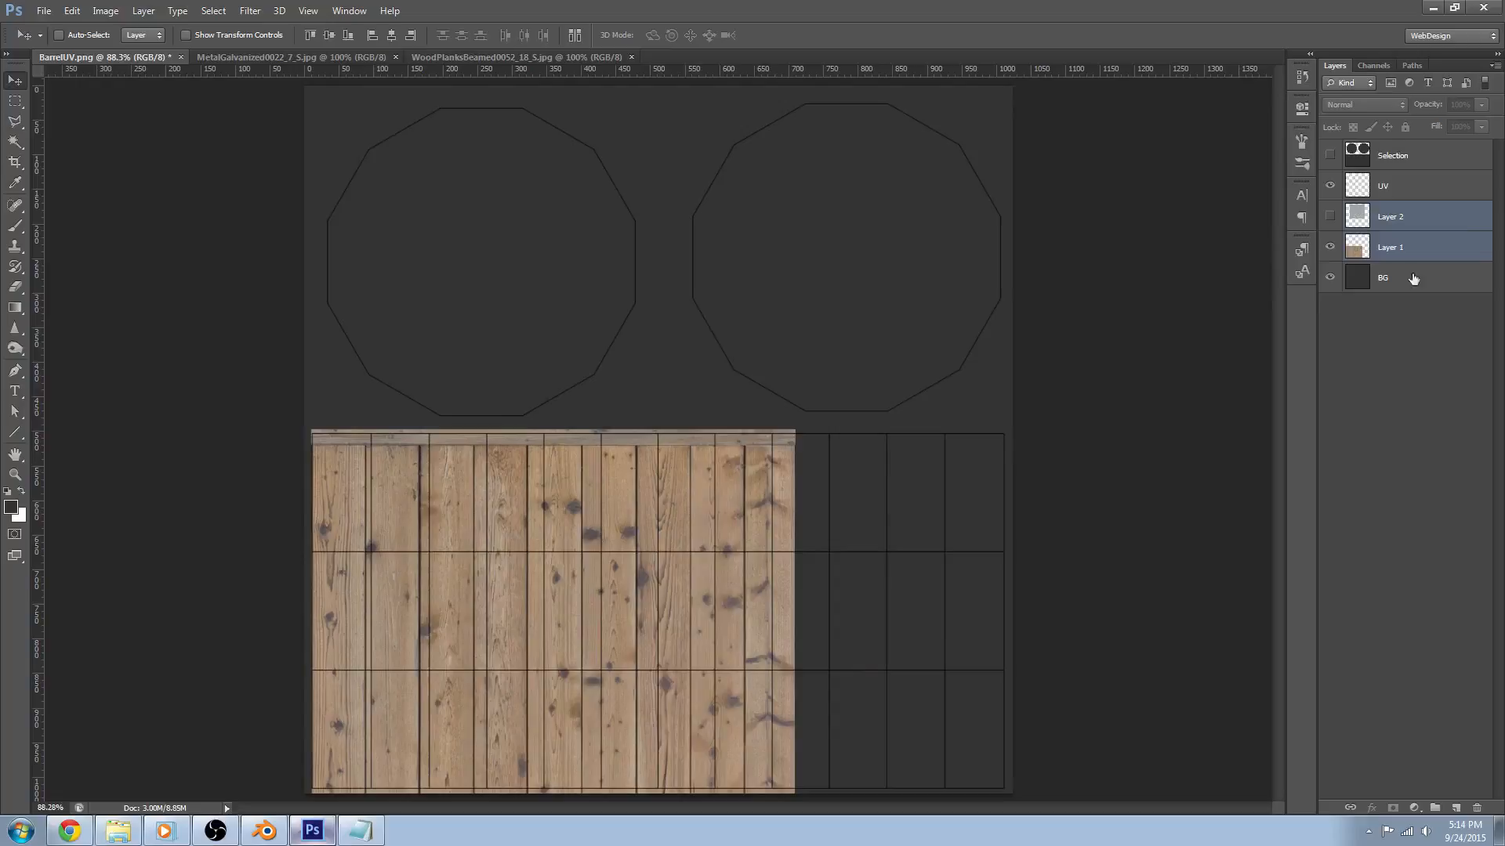
{"action": "left_click", "coordinate": [1435, 249]}
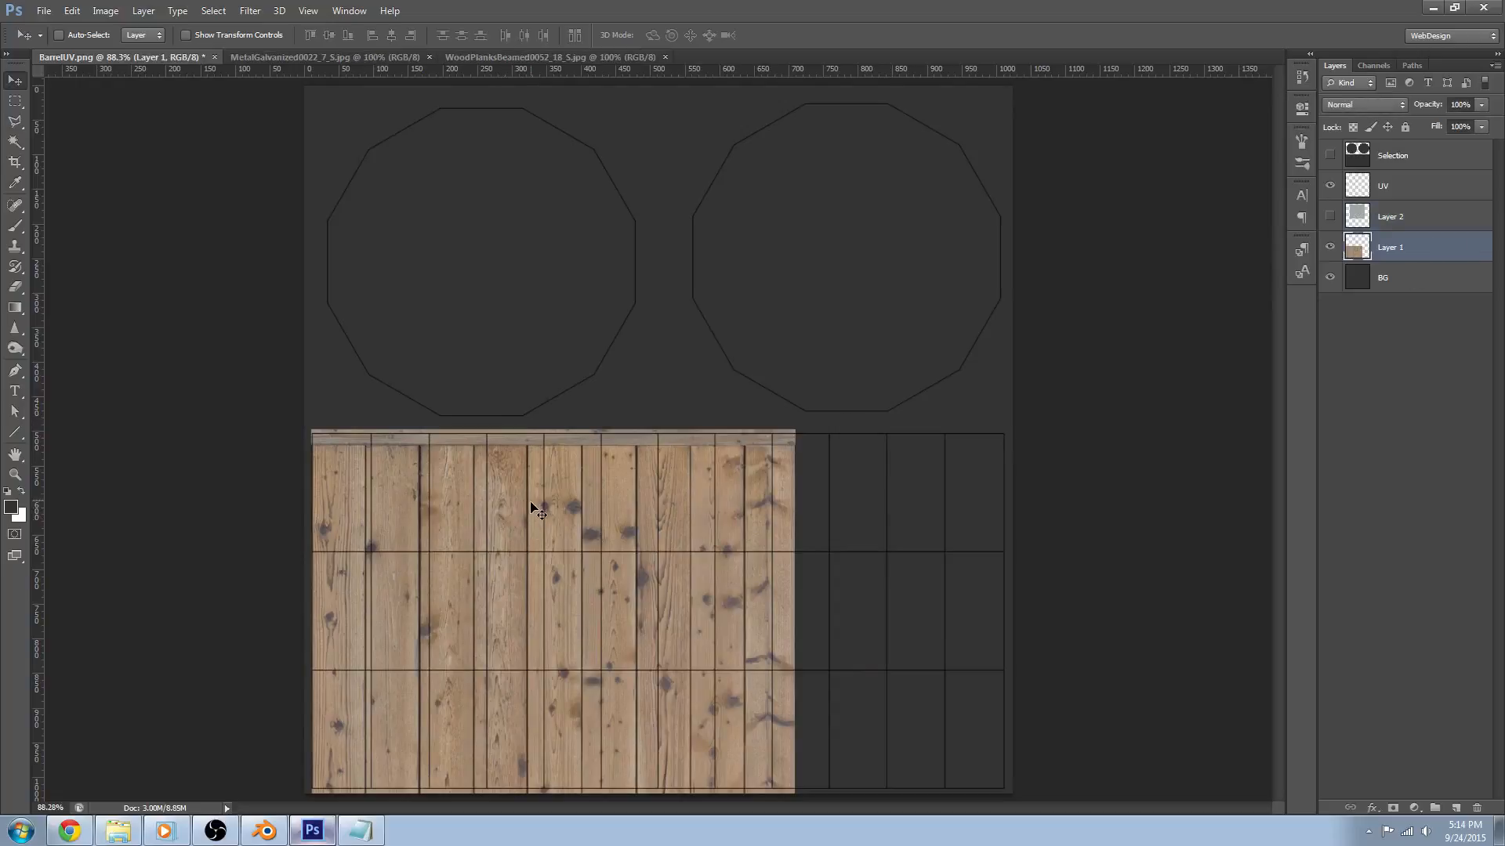
{"action": "key", "text": "Up"}
{"action": "key", "text": "Left"}
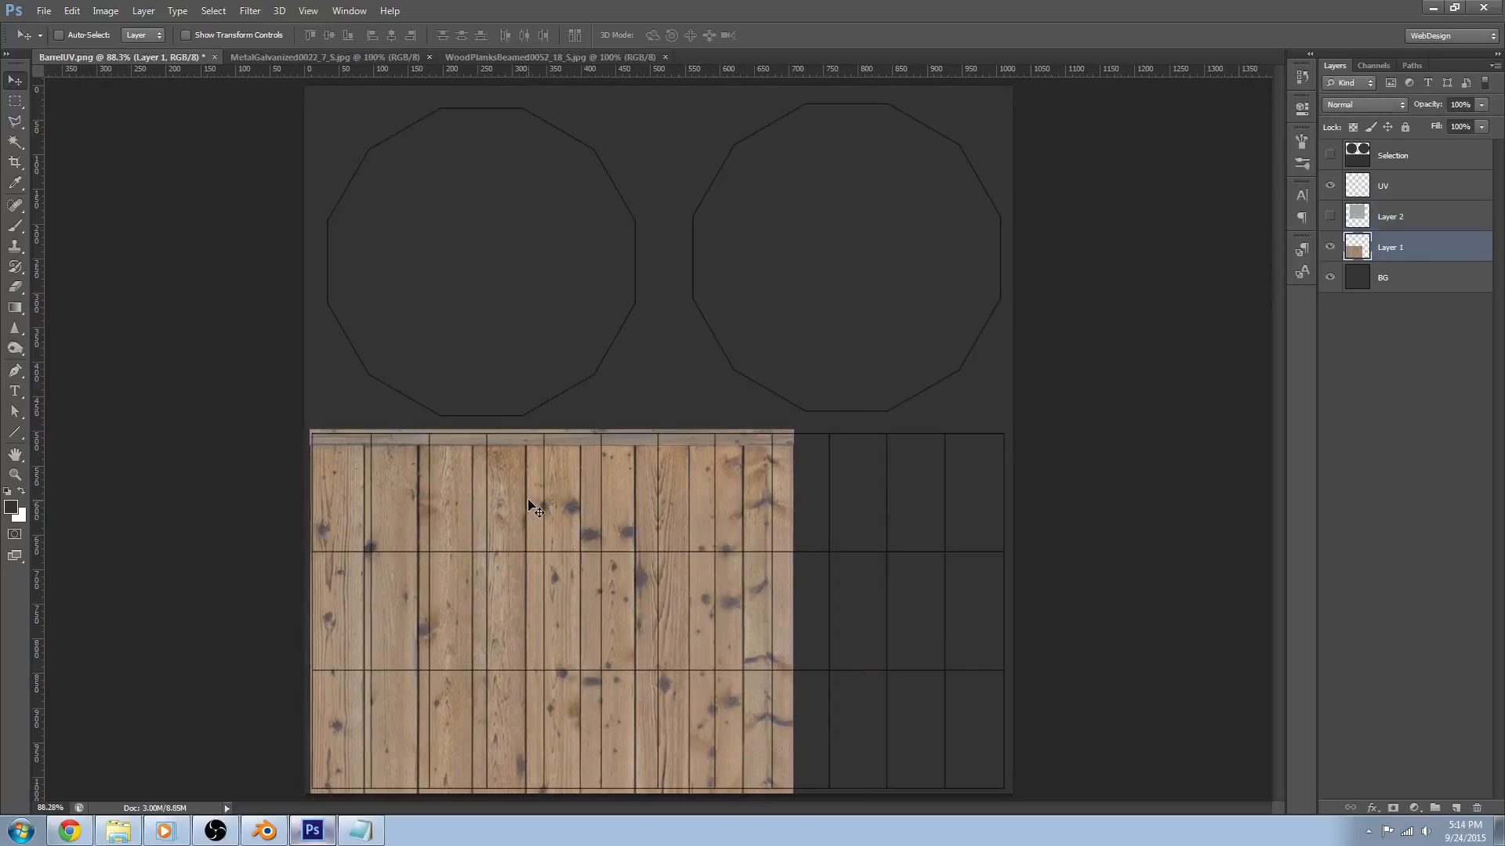
{"action": "key", "text": "Left"}
{"action": "key", "text": "Left"}
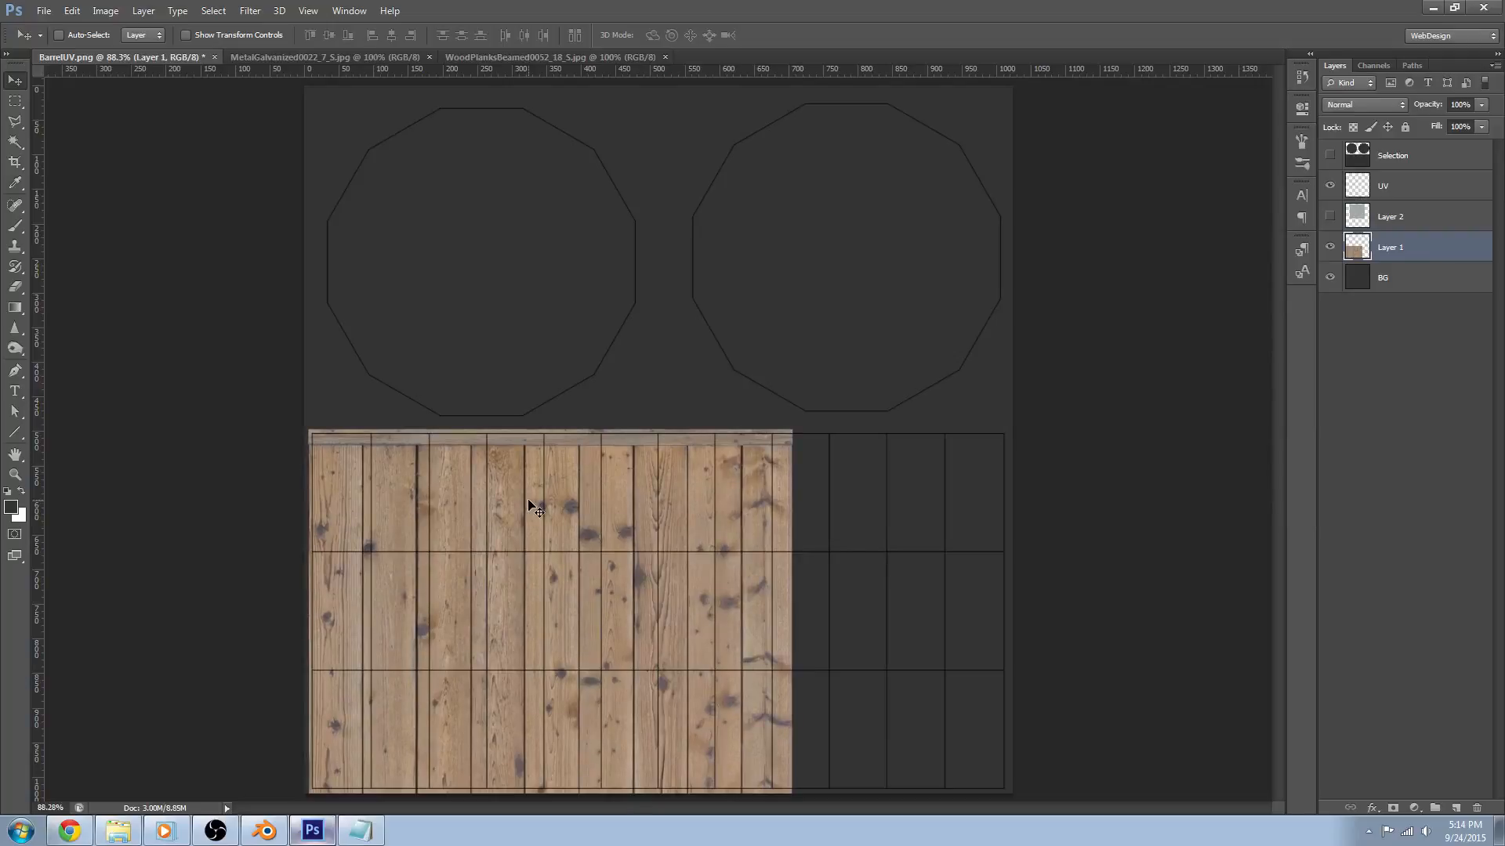
{"action": "key", "text": "Left"}
{"action": "key", "text": "Left"}
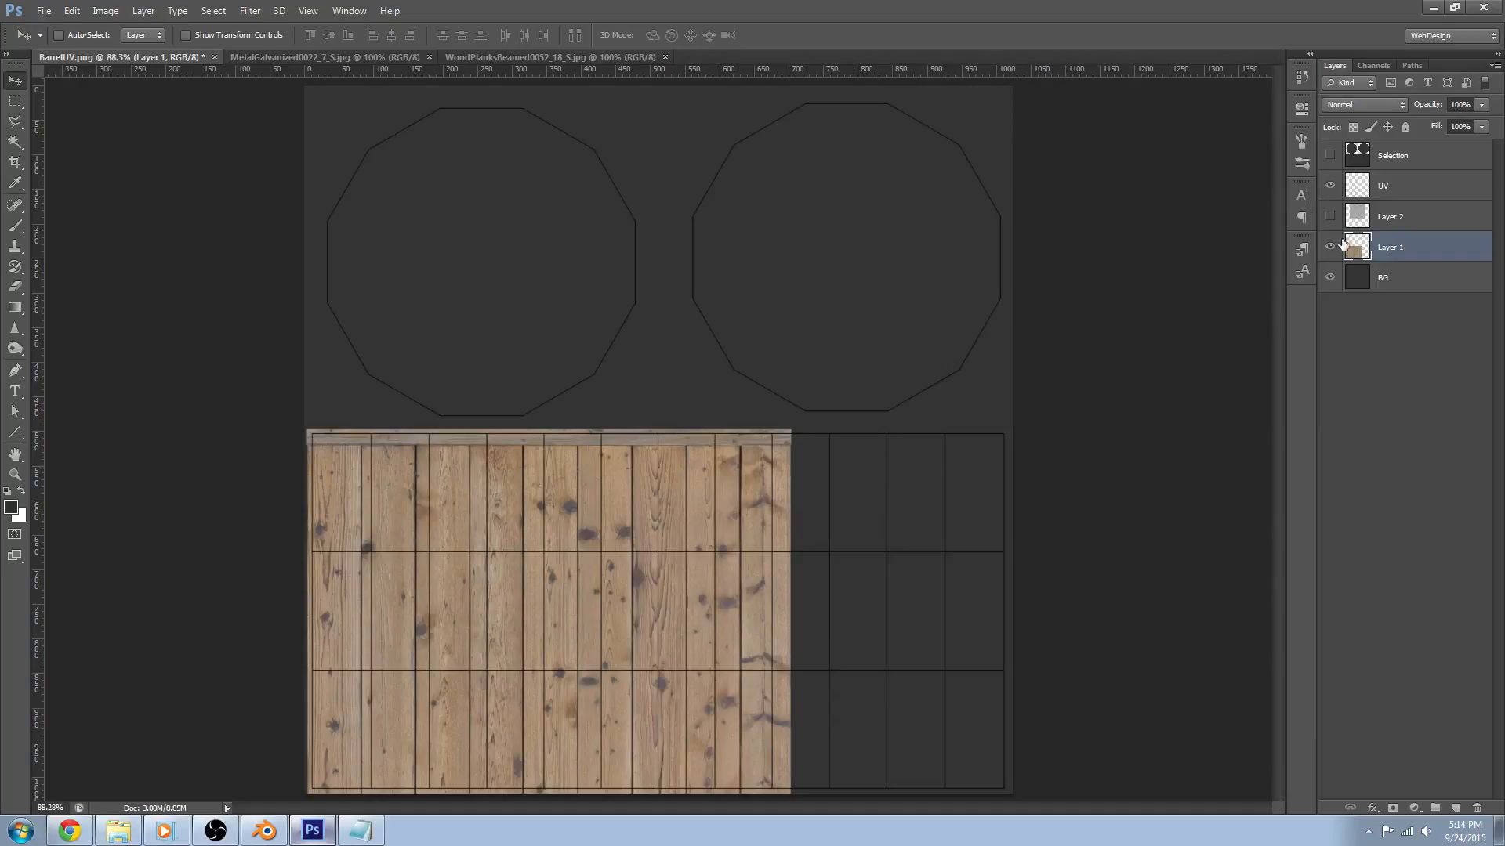
{"action": "left_click", "coordinate": [1329, 186]}
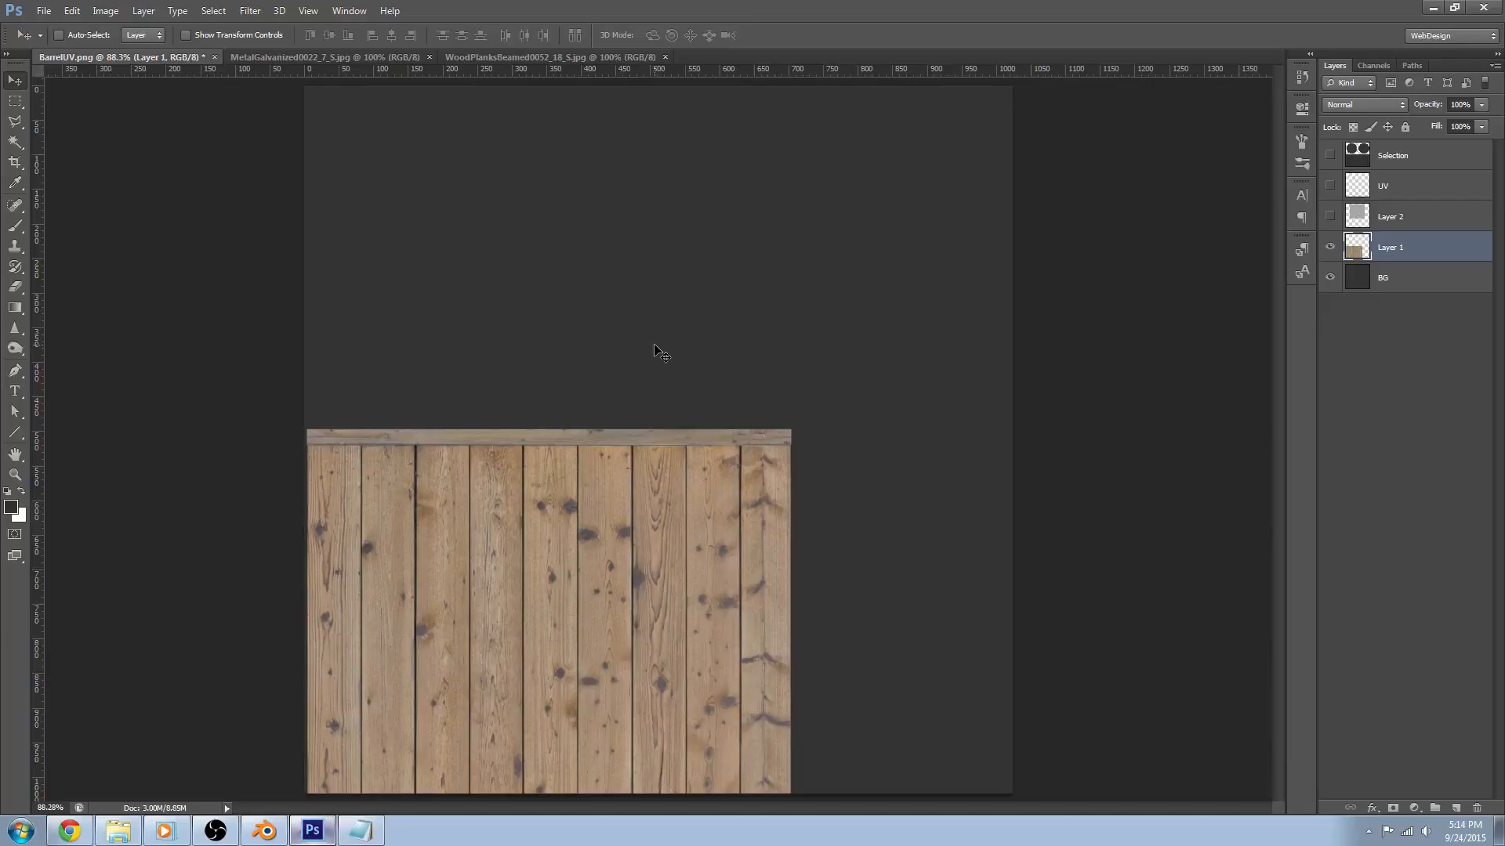
Save the composite as a JPEG named BarrelDiffuse with default quality settings
{"action": "left_click", "coordinate": [43, 11]}
{"action": "left_click", "coordinate": [123, 199]}
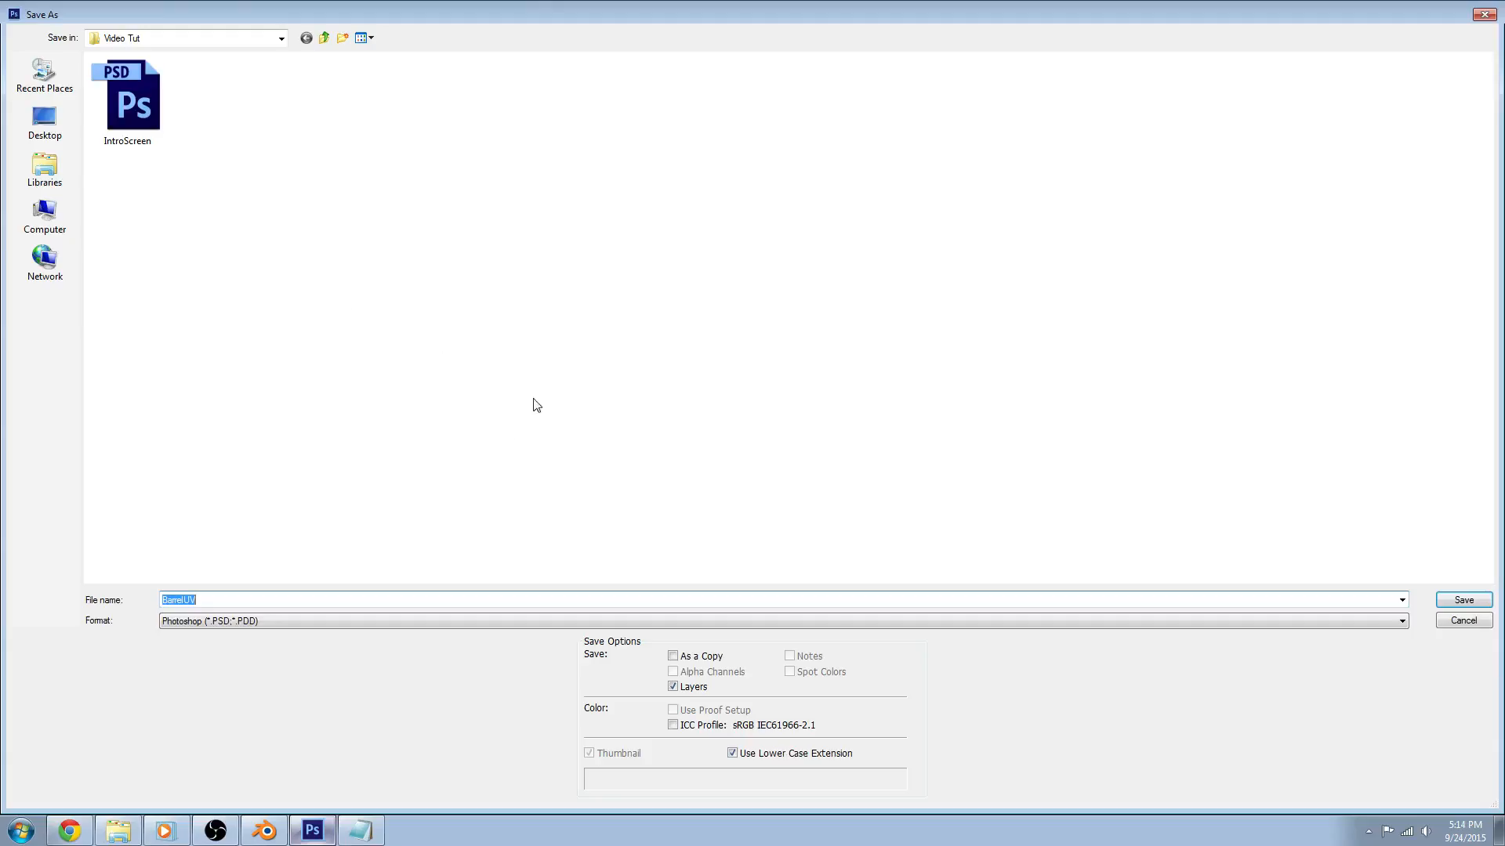
{"action": "left_click", "coordinate": [246, 601]}
{"action": "key", "text": "BackSpace"}
{"action": "type", "text": "Diffuse"}
{"action": "left_click", "coordinate": [259, 621]}
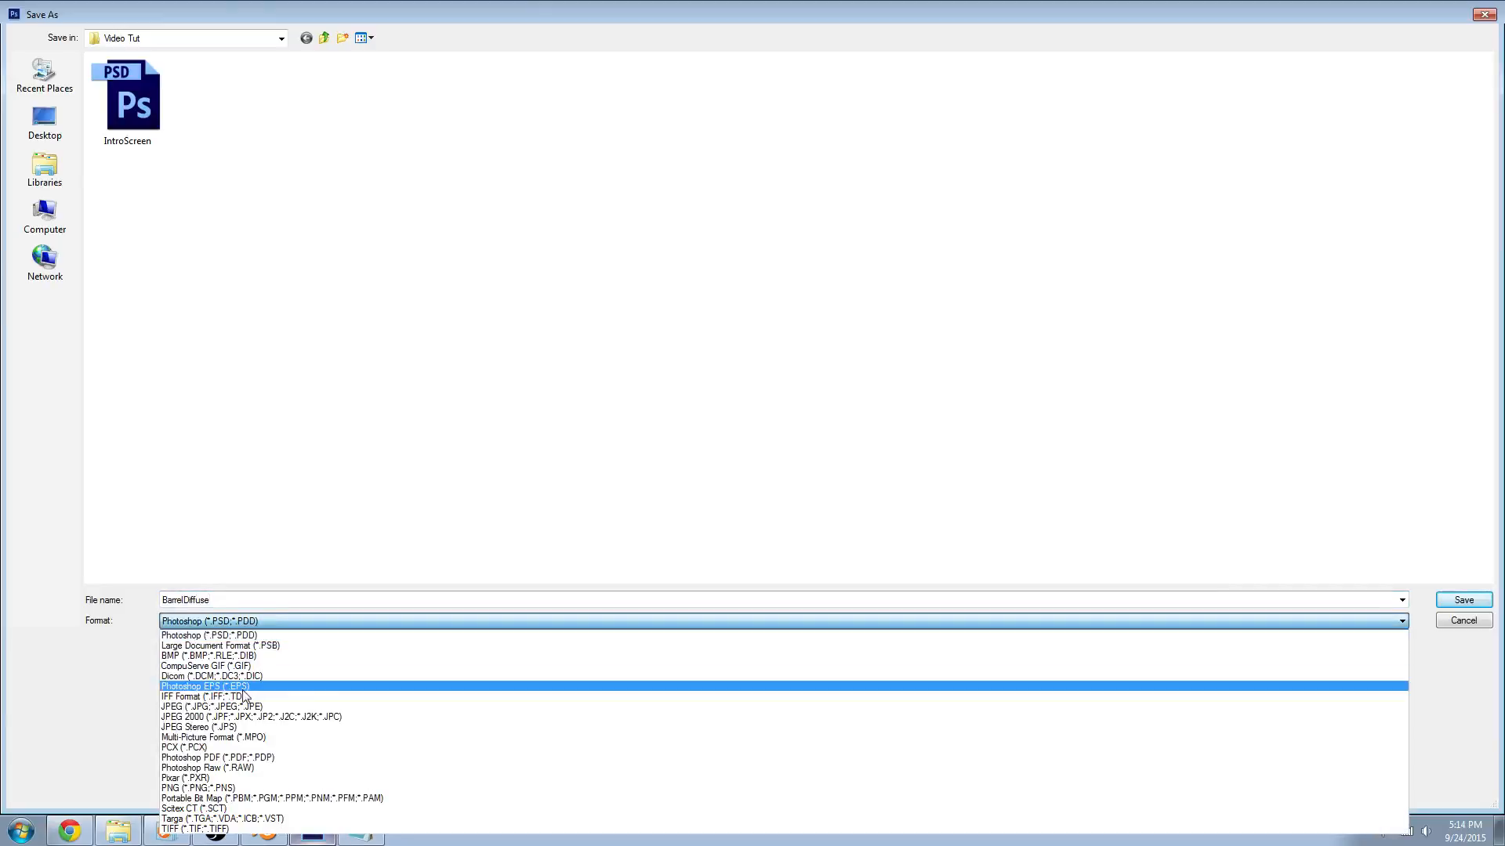
{"action": "left_click", "coordinate": [244, 711]}
{"action": "left_click", "coordinate": [1464, 600]}
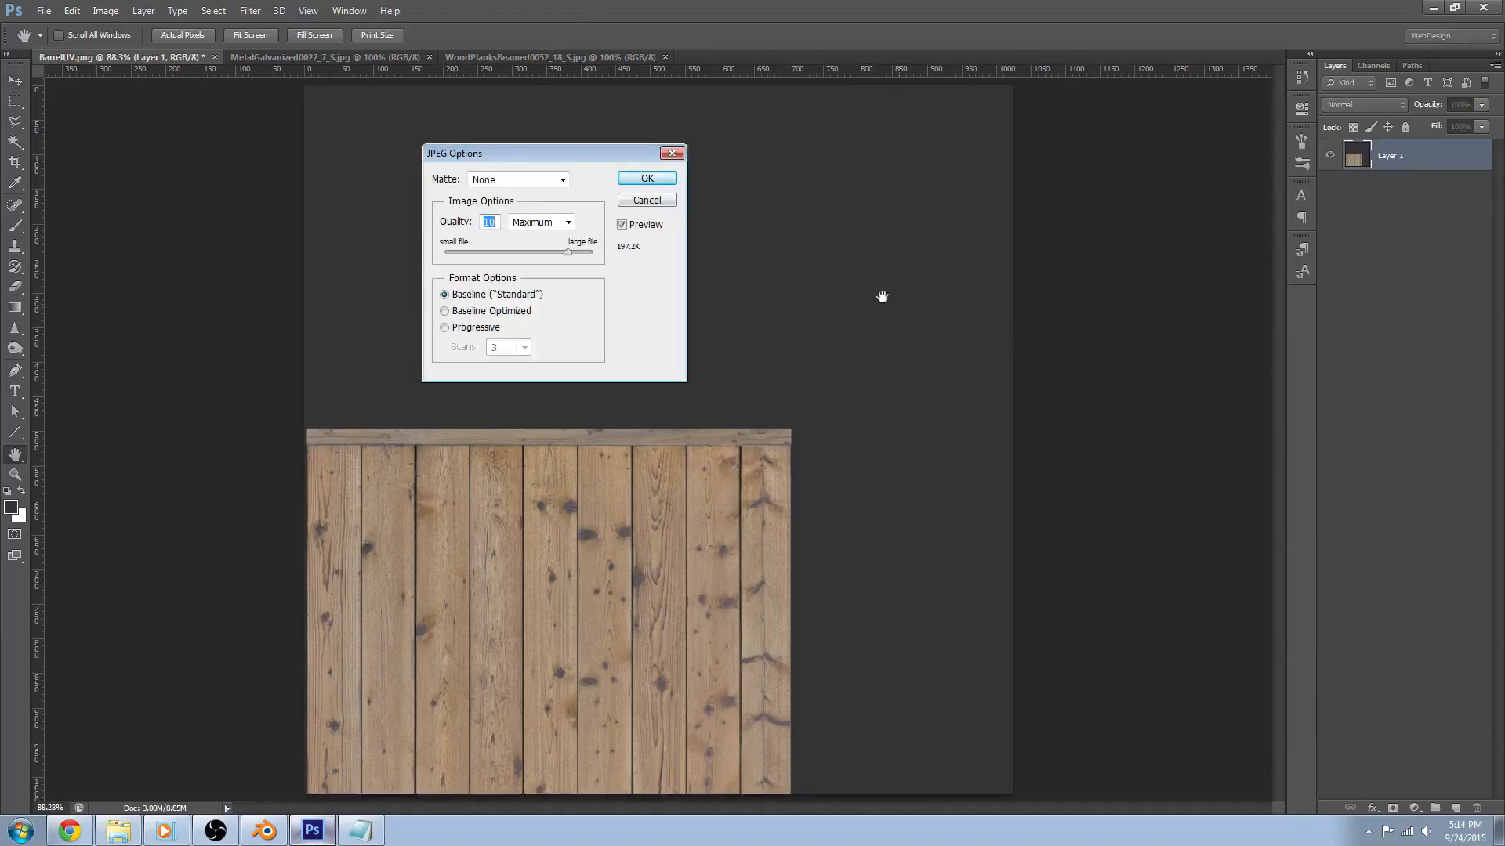
{"action": "left_click", "coordinate": [647, 179]}
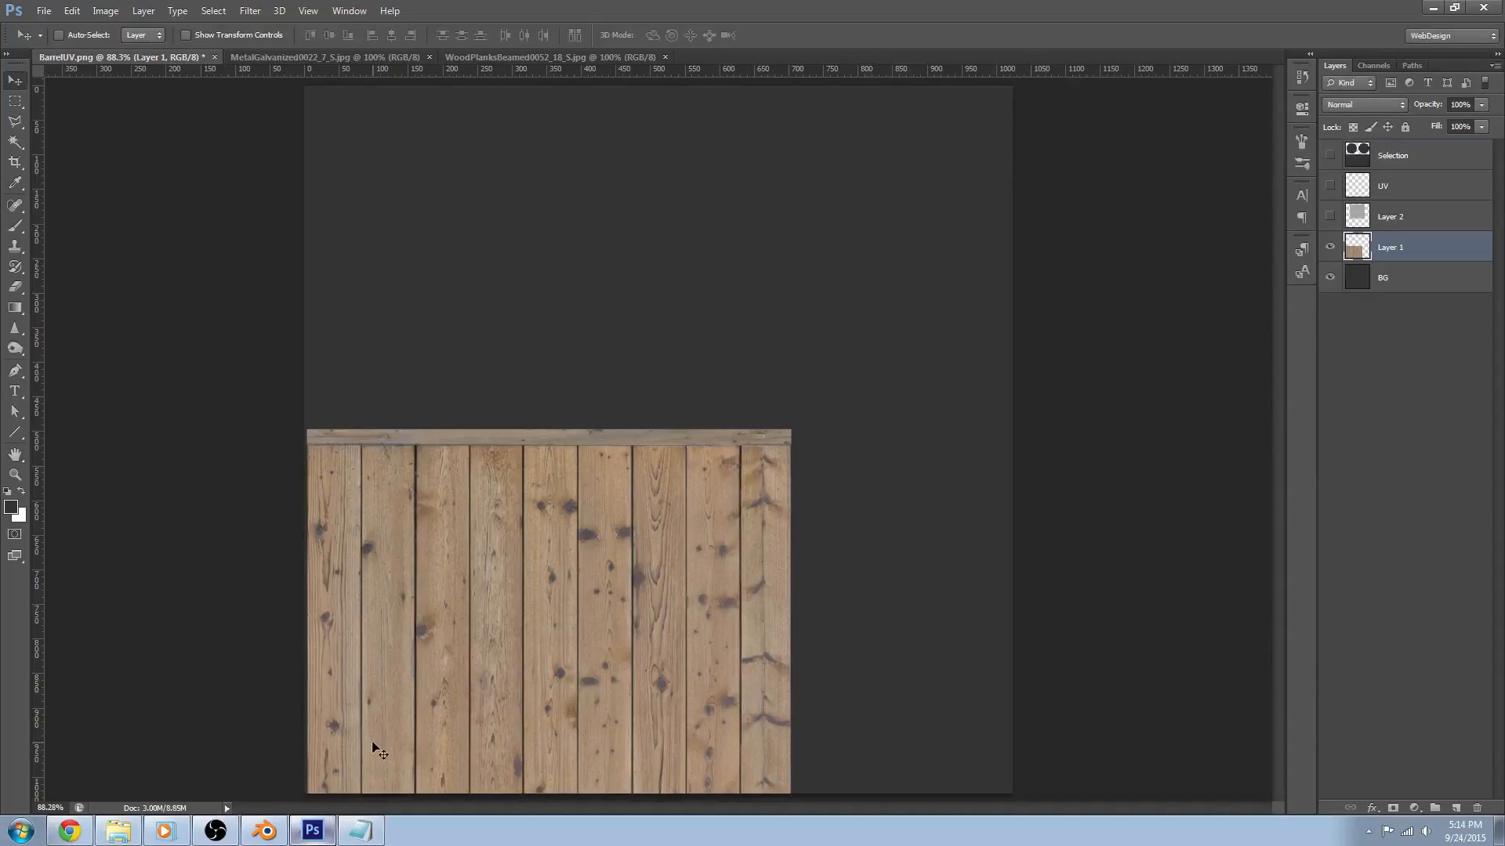
{"action": "left_click", "coordinate": [263, 831]}
{"action": "middle_click_drag", "start_coordinate": [532, 536], "coordinate": [553, 522]}
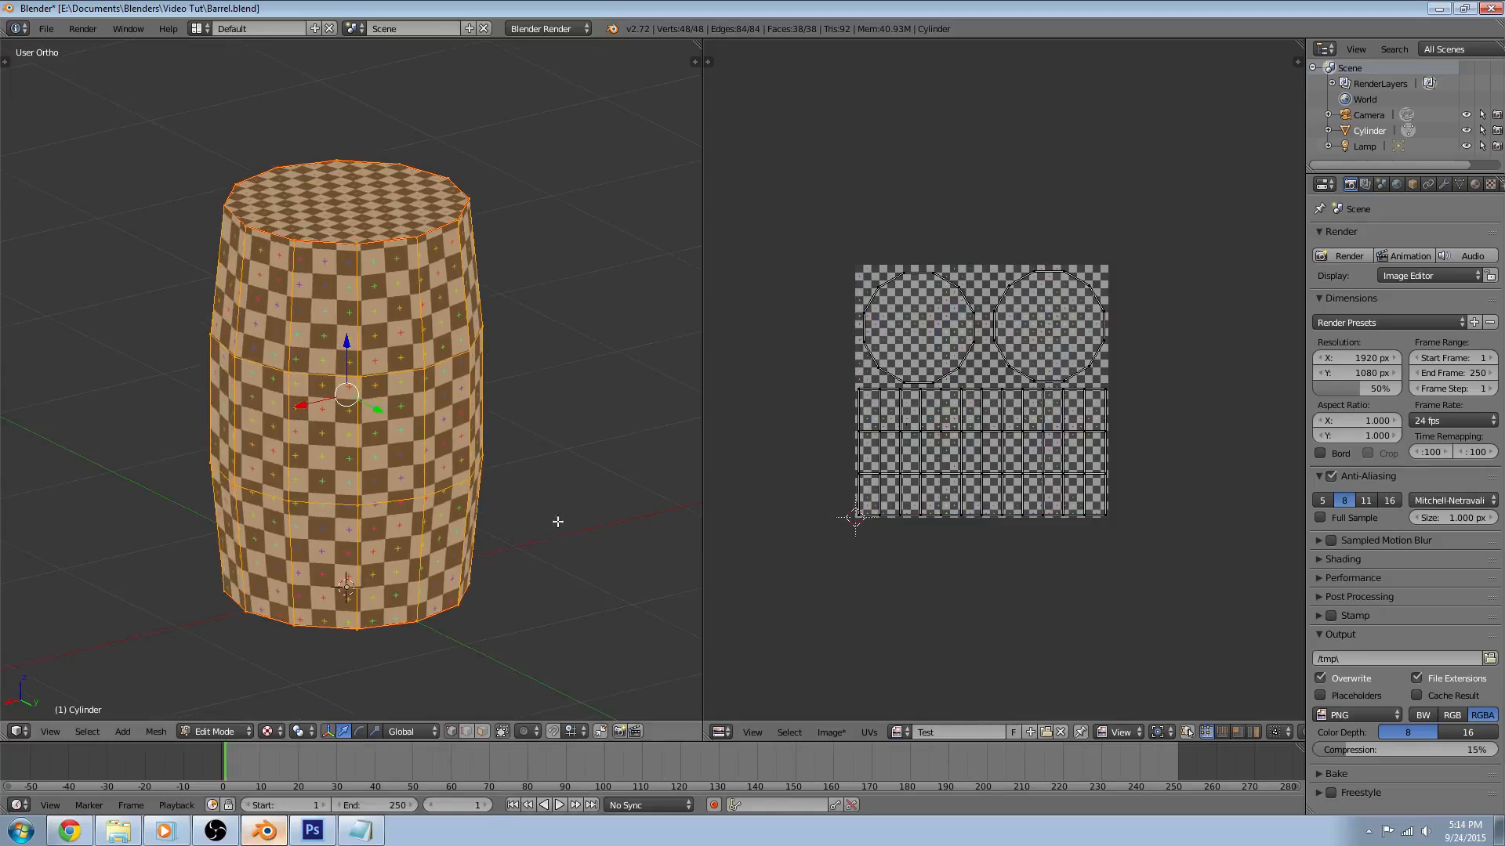
{"action": "left_click", "coordinate": [836, 738]}
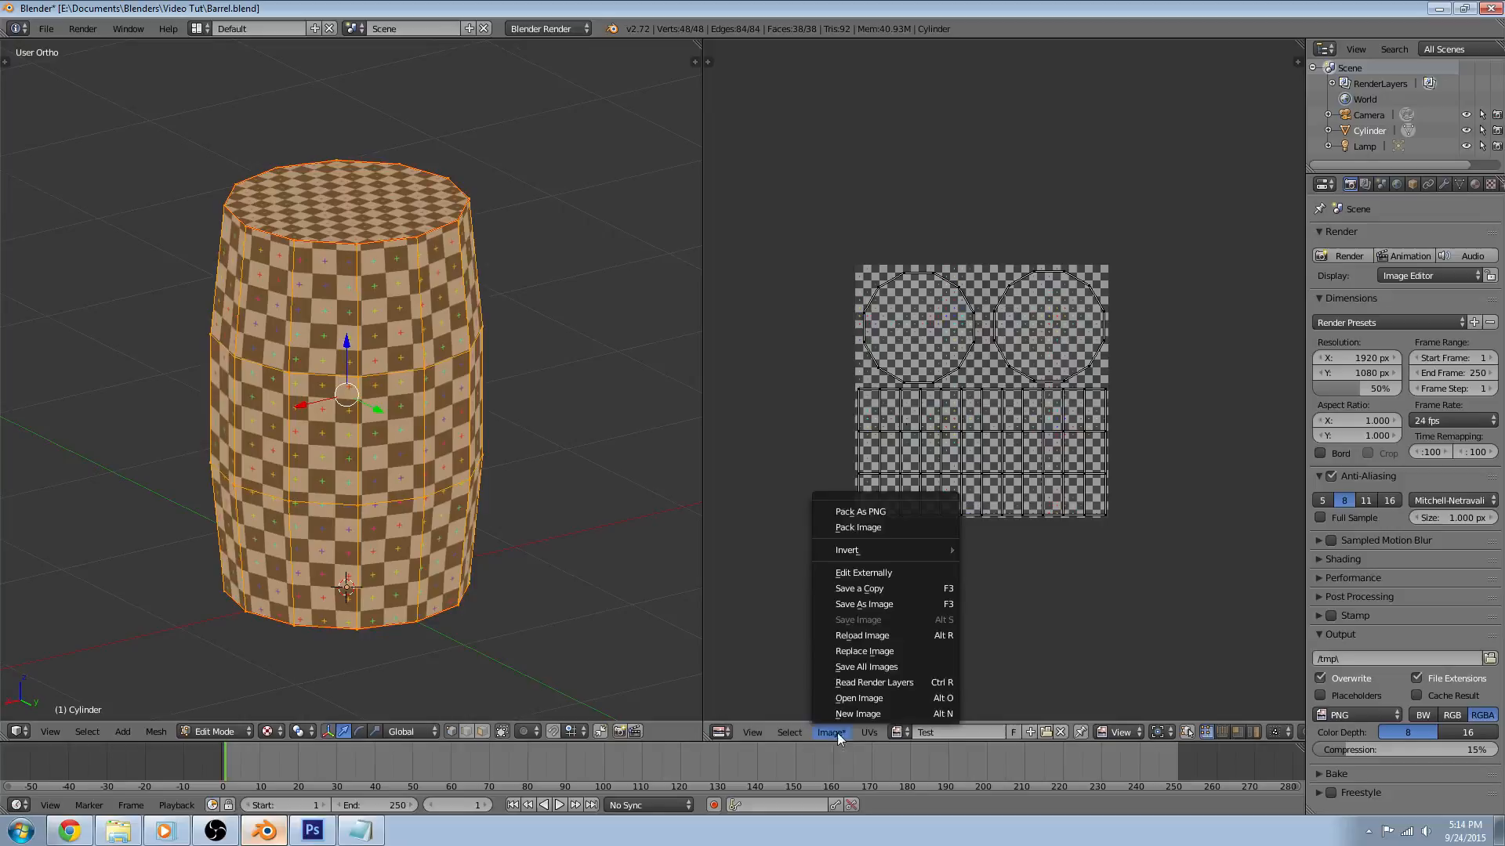
{"action": "left_click", "coordinate": [875, 699]}
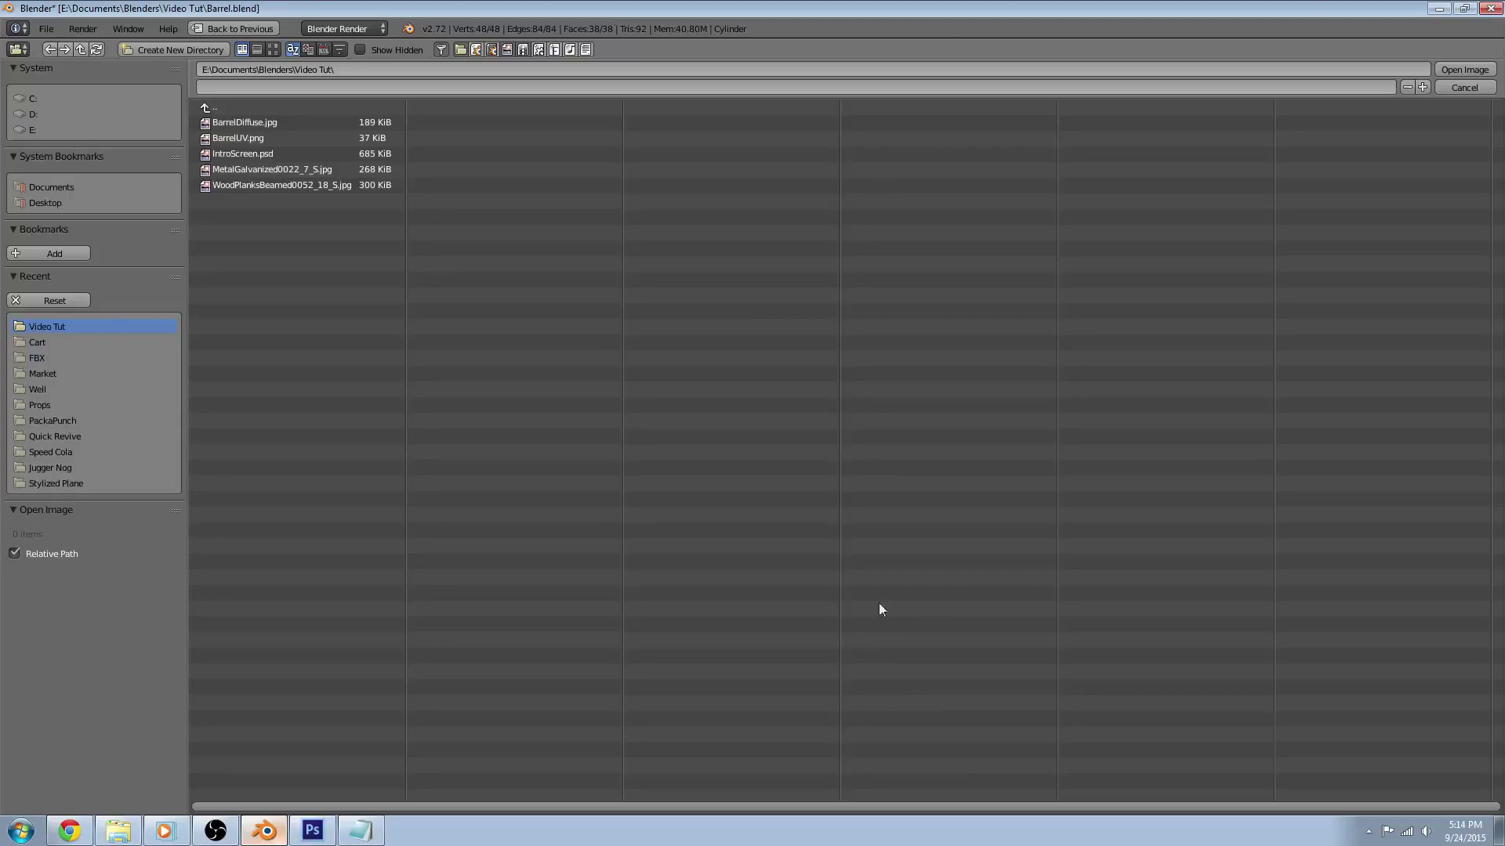
{"action": "double_click", "coordinate": [311, 121]}
{"action": "mouse_move", "coordinate": [541, 380]}
{"action": "middle_mouse_down"}
{"action": "mouse_move", "coordinate": [425, 364]}
{"action": "mouse_move", "coordinate": [398, 344]}
{"action": "middle_mouse_up"}
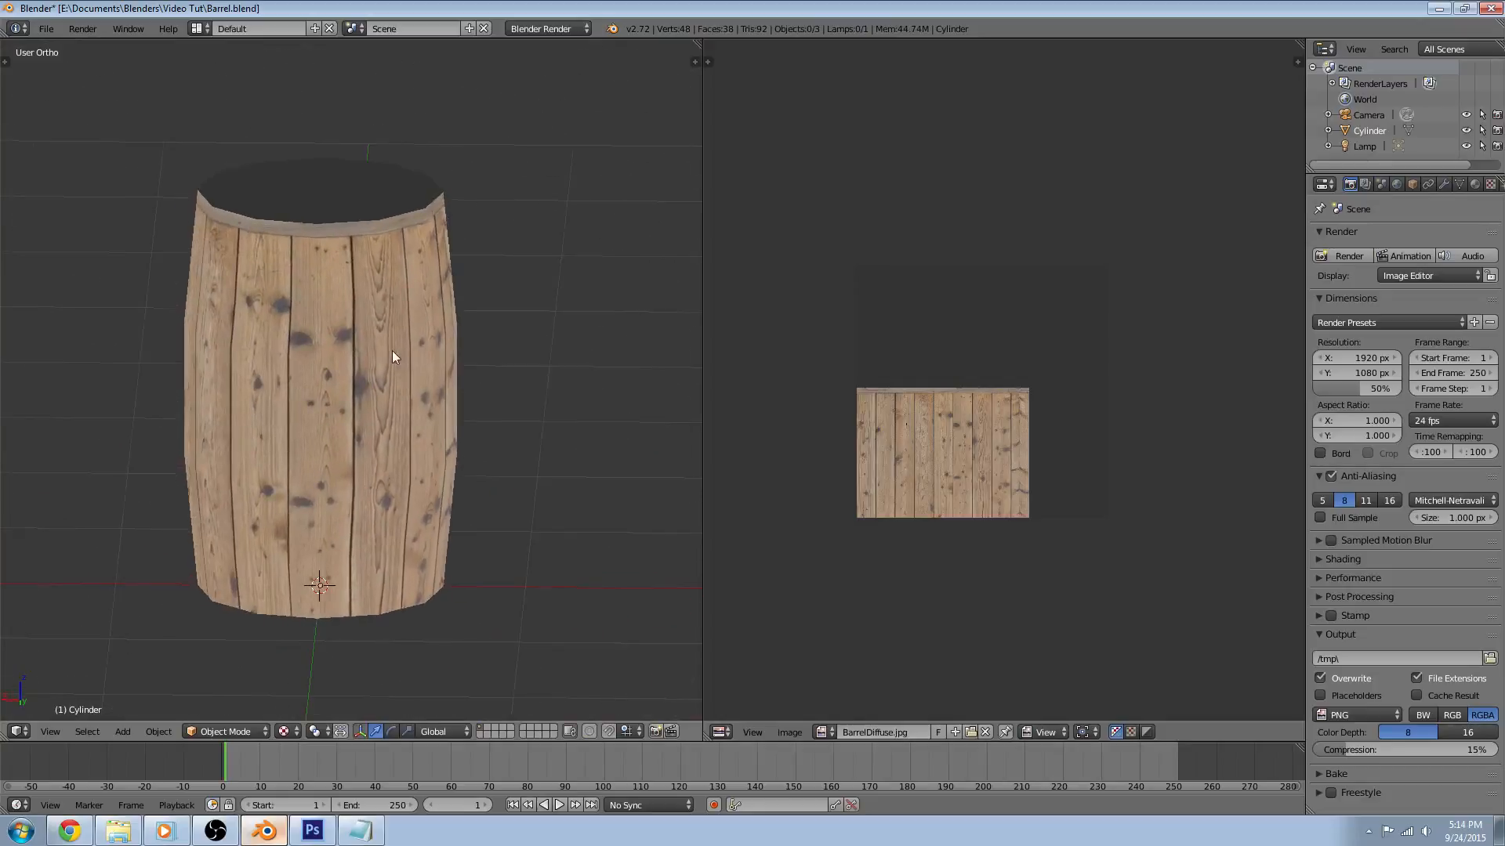
{"action": "scroll", "coordinate": [398, 344], "scroll_direction": "up", "scroll_amount": 2}
{"action": "scroll", "coordinate": [399, 337], "scroll_direction": "down", "scroll_amount": 3}
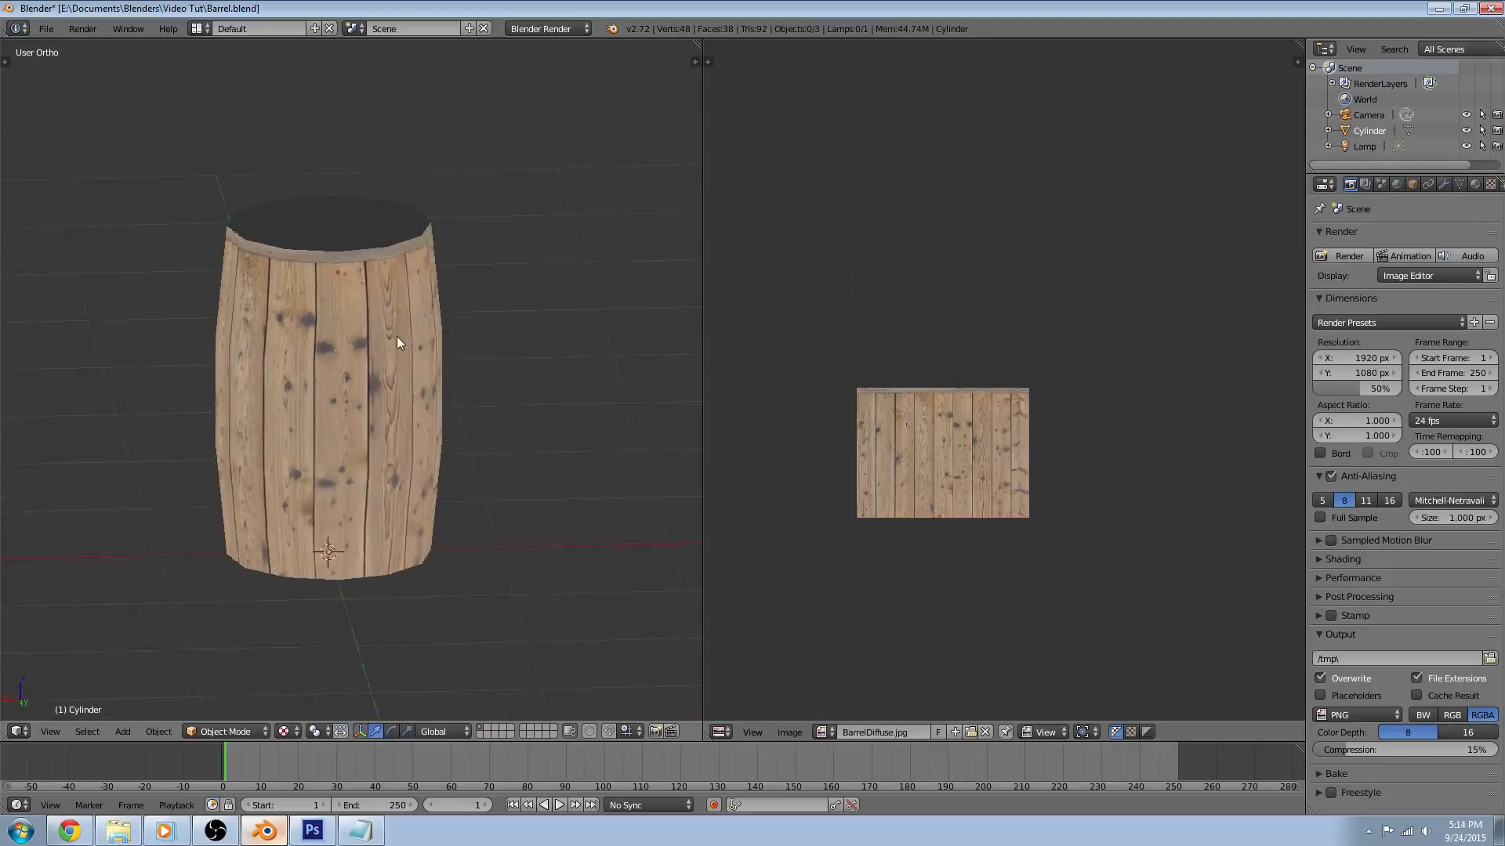
{"action": "scroll", "coordinate": [396, 341], "scroll_direction": "down", "scroll_amount": 1}
{"action": "left_click_drag", "start_coordinate": [359, 291], "coordinate": [374, 544]}
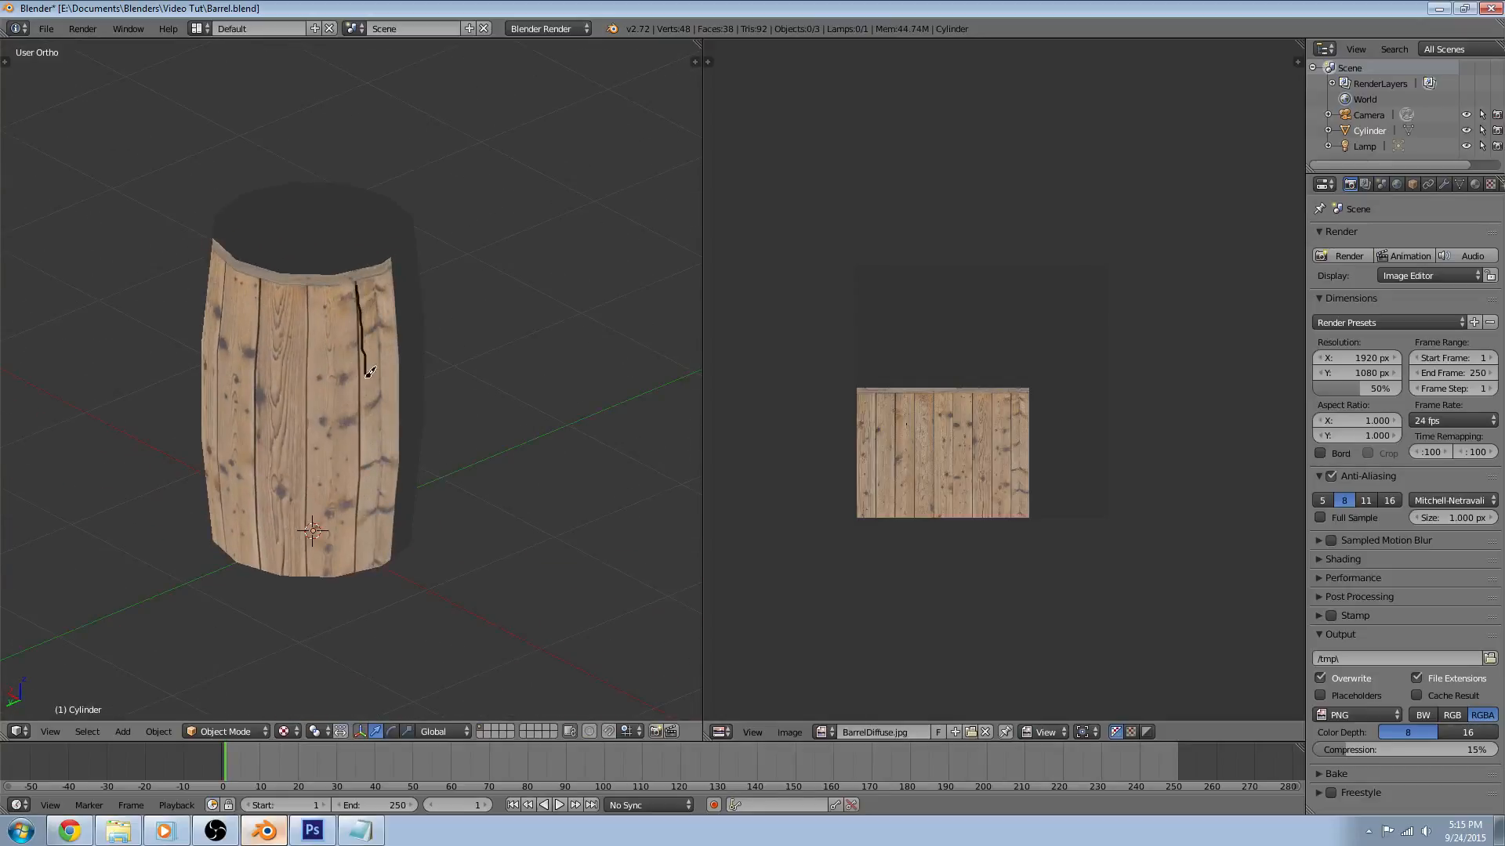
{"action": "left_click_drag", "start_coordinate": [322, 285], "coordinate": [303, 567]}
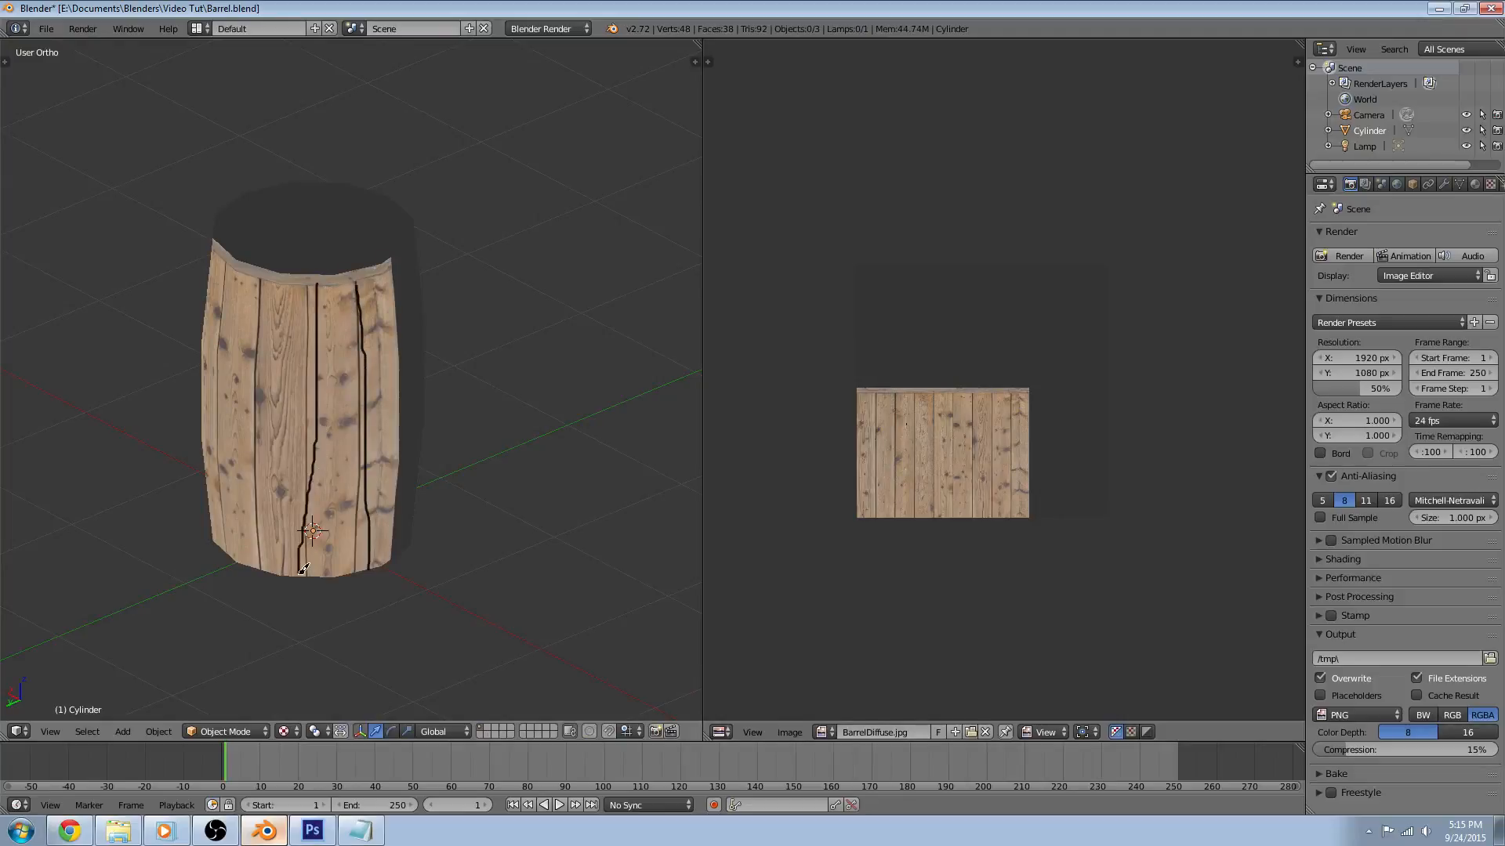
{"action": "key", "text": "ctrl+z"}
{"action": "key", "text": "ctrl+z"}
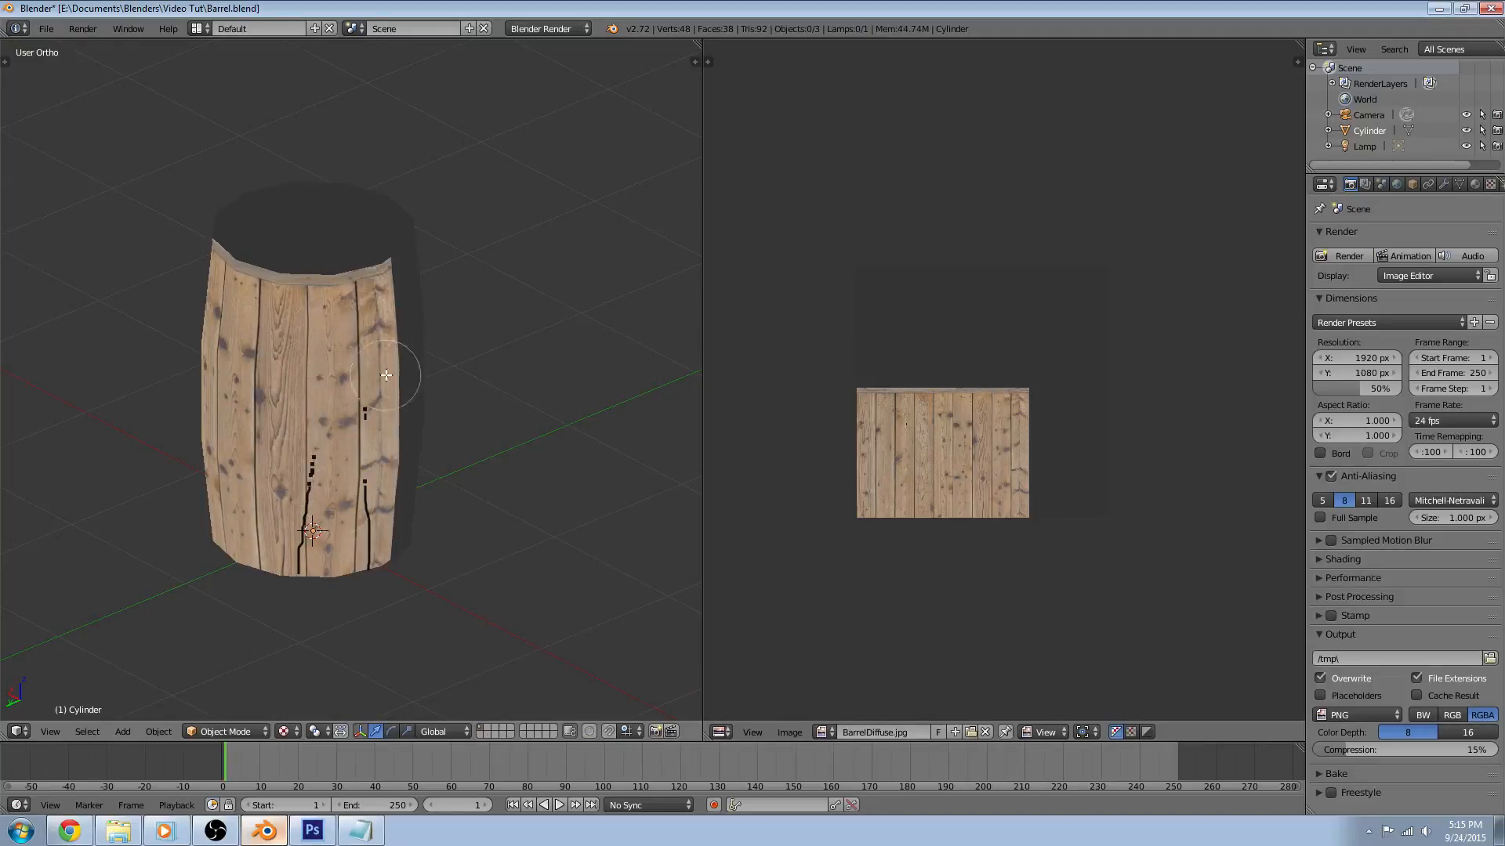
{"action": "middle_click_drag", "start_coordinate": [334, 544], "coordinate": [442, 352]}
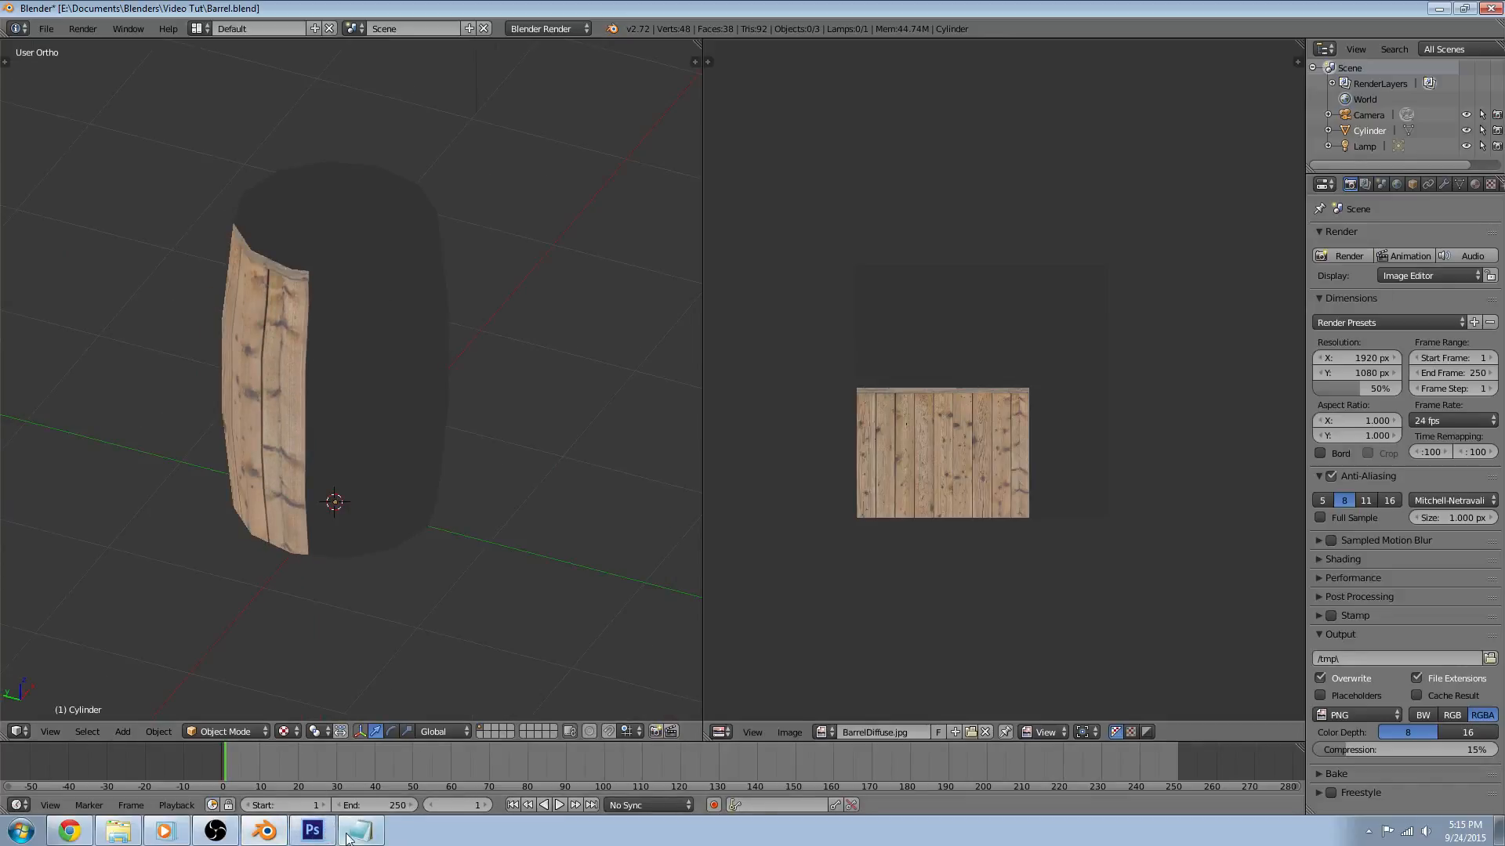
With the UV layout shown, Alt-drag a copy of the planks layer to the right of the strip
{"action": "left_click", "coordinate": [313, 832]}
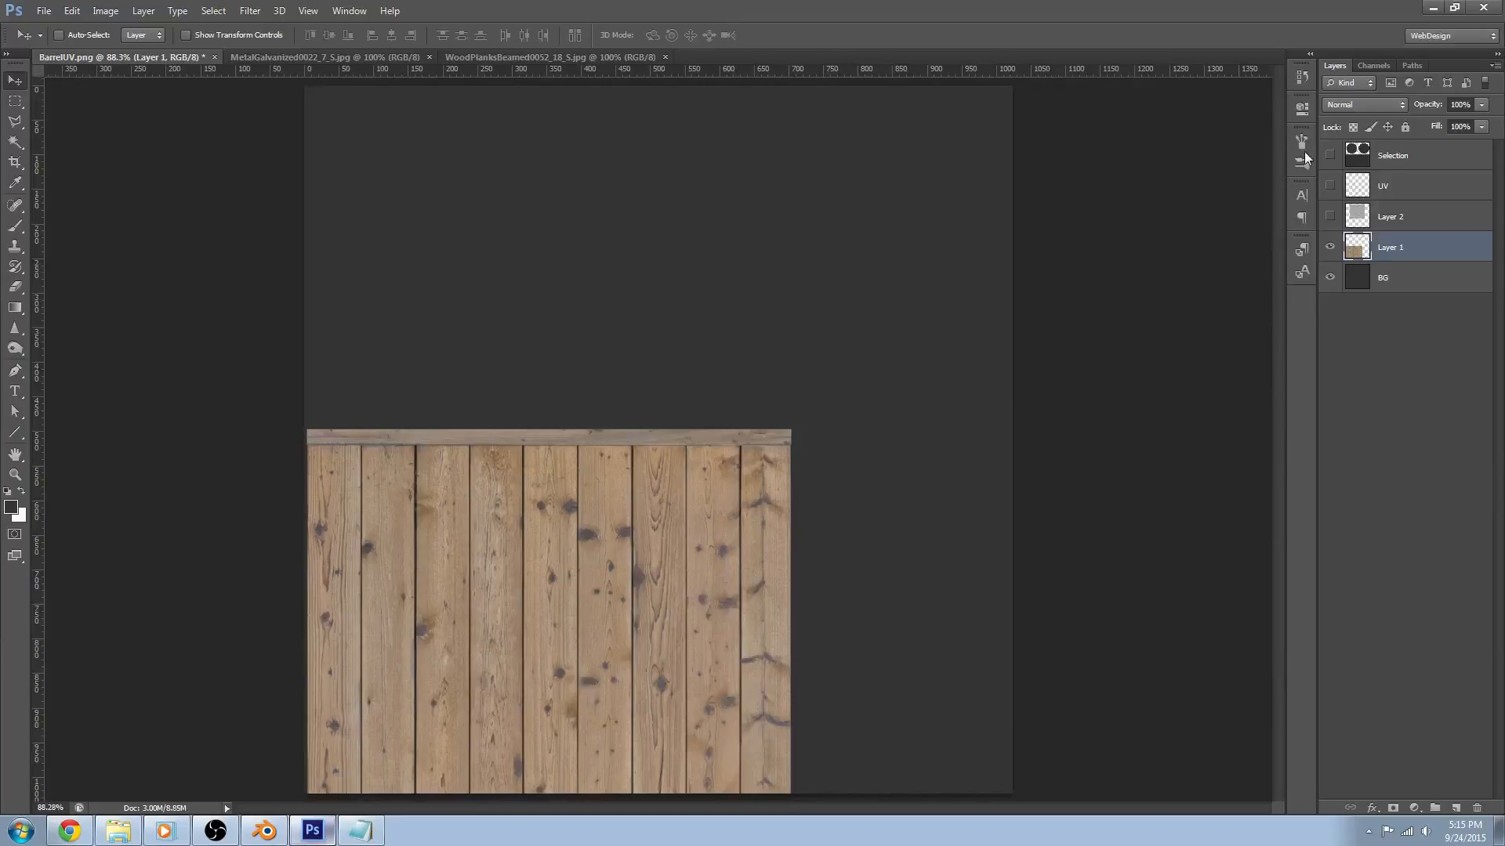
{"action": "left_click", "coordinate": [1330, 187]}
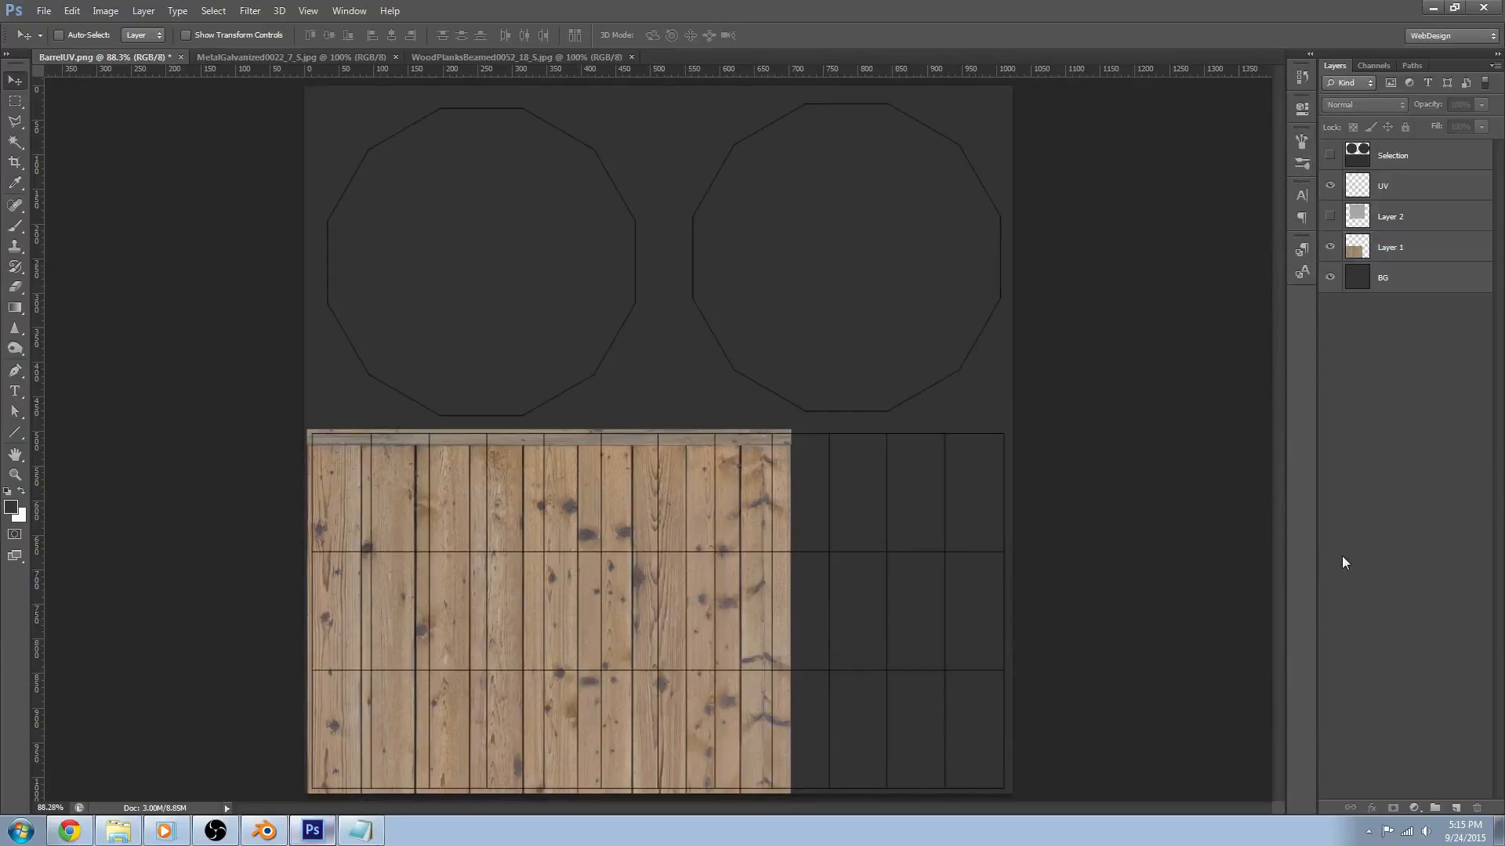
{"action": "left_click", "coordinate": [1416, 251]}
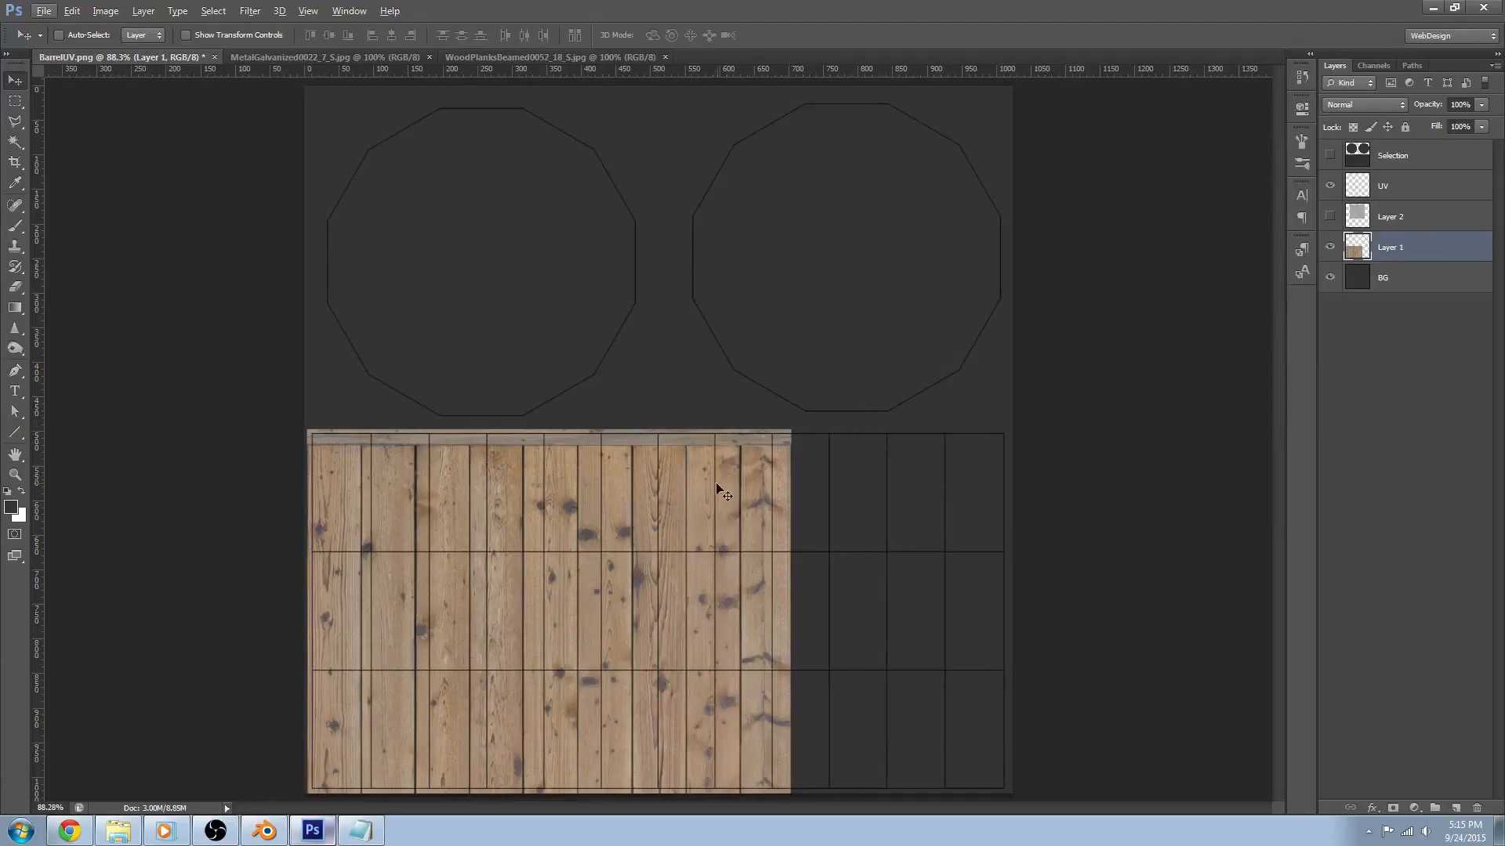
{"action": "left_click_drag", "start_coordinate": [639, 525], "coordinate": [1123, 511], "text": "alt"}
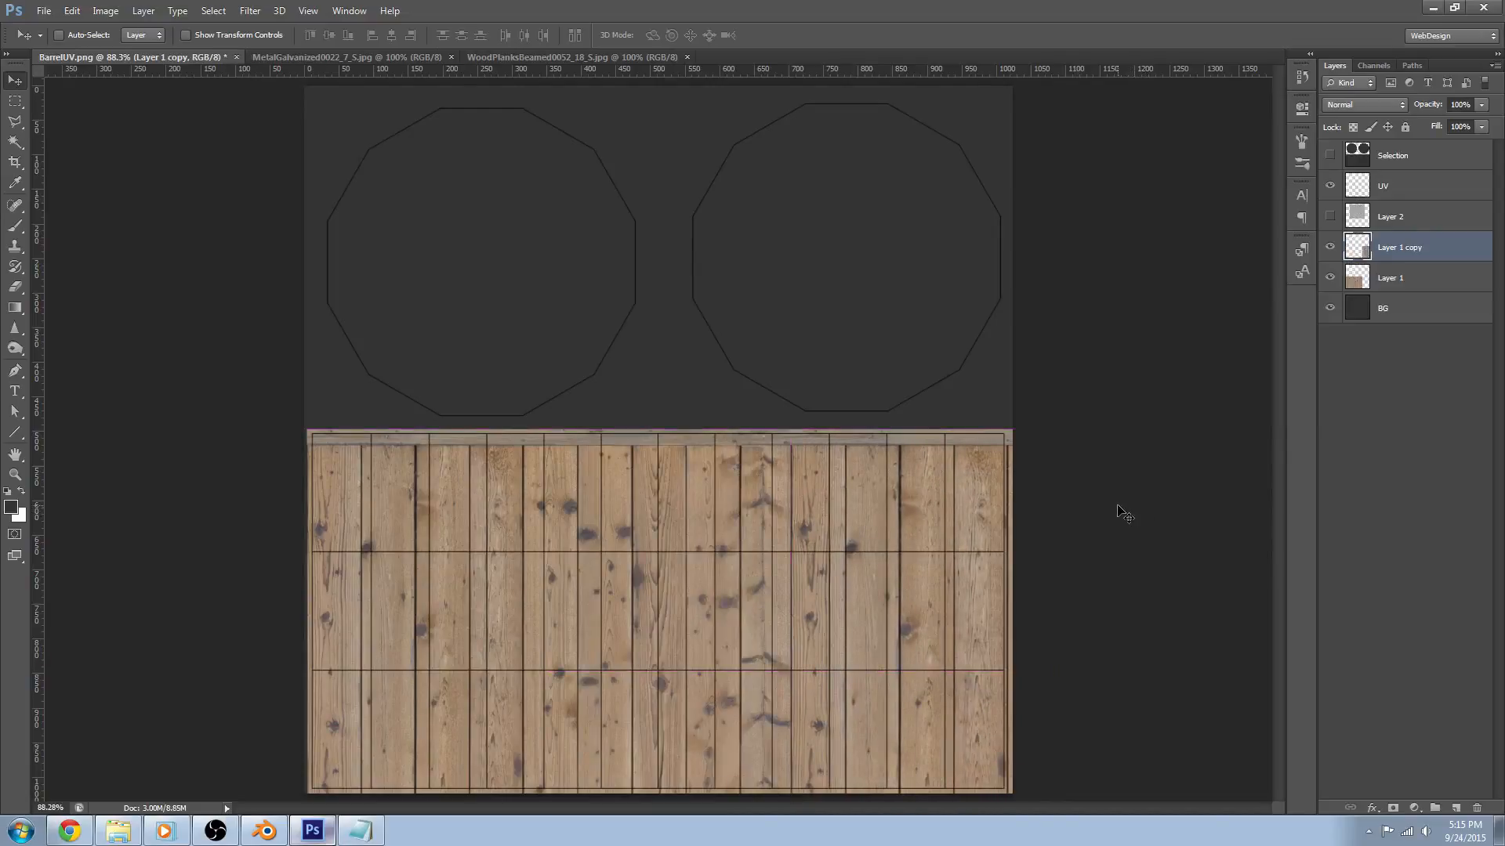
{"action": "left_click", "coordinate": [1329, 185]}
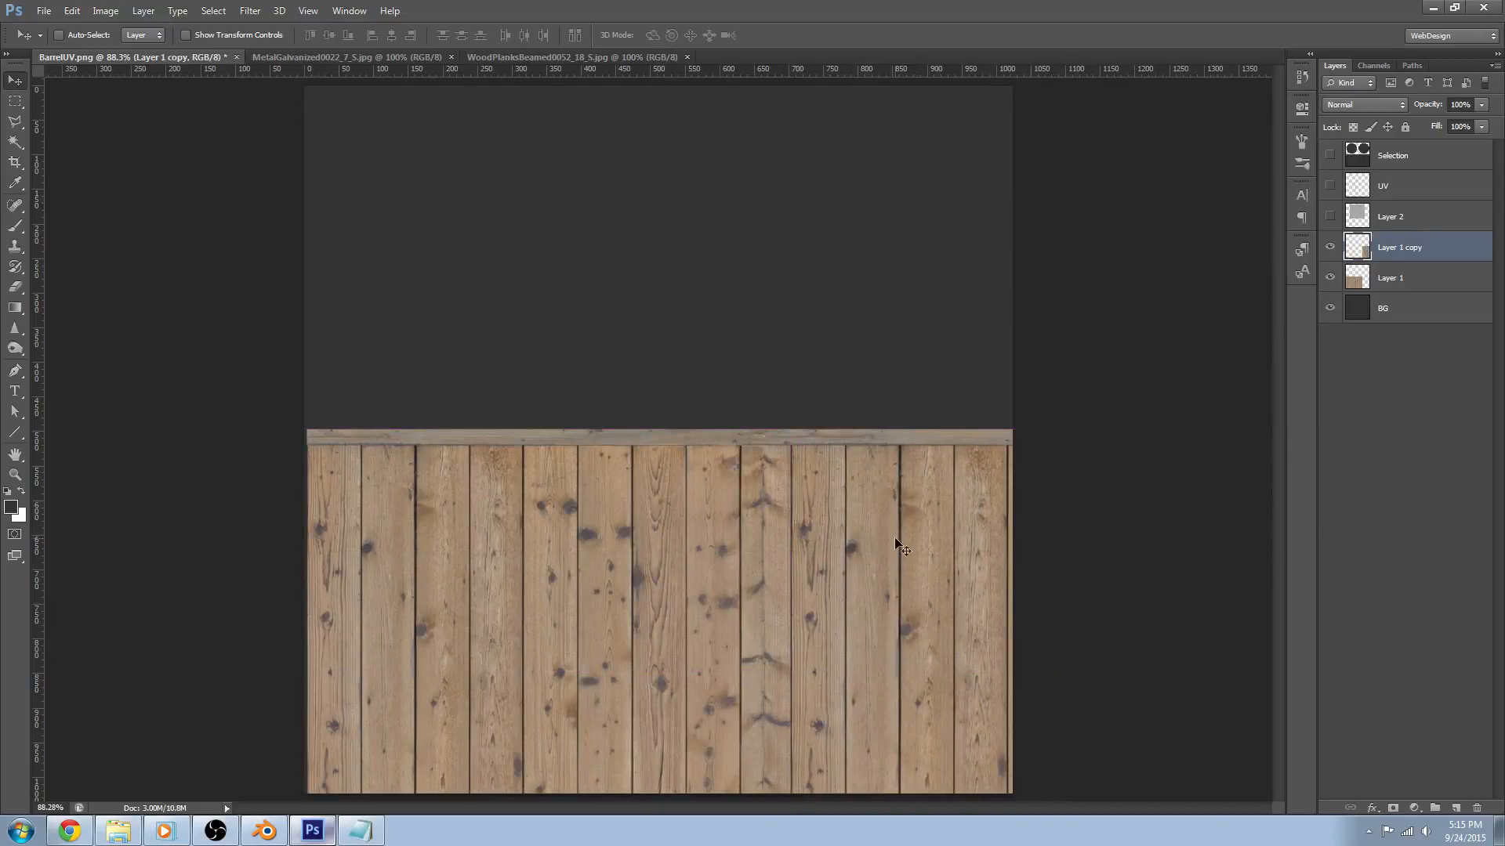
{"action": "left_click", "coordinate": [1330, 187]}
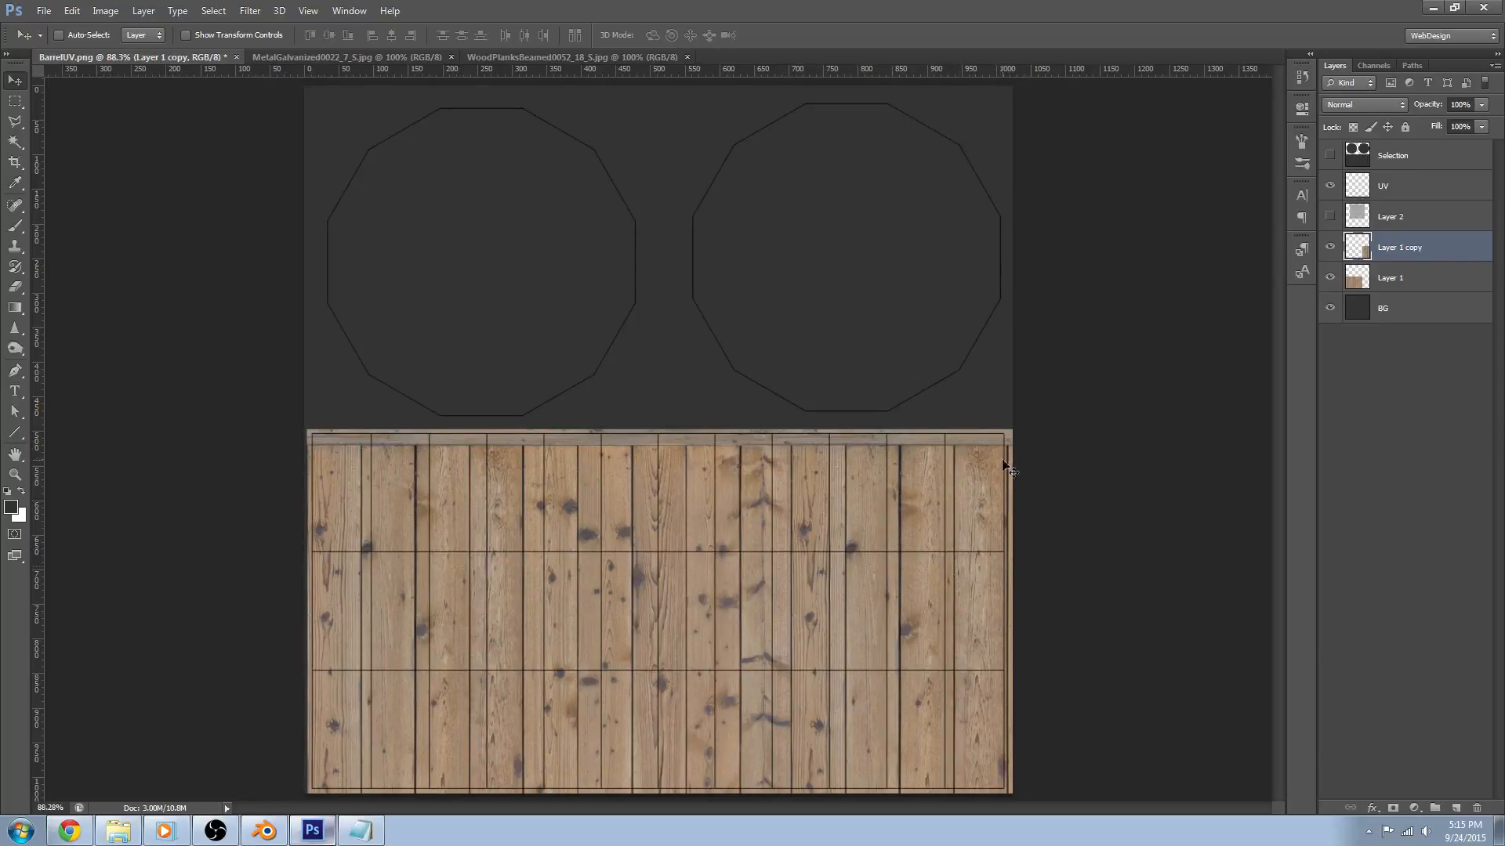
Narrow the copied planks to about 98% width at the strip's right edge, then hide UV
{"action": "key", "text": "z"}
{"action": "left_click_drag", "start_coordinate": [935, 383], "coordinate": [1078, 756]}
{"action": "scroll", "coordinate": [811, 335], "scroll_direction": "down", "scroll_amount": 3}
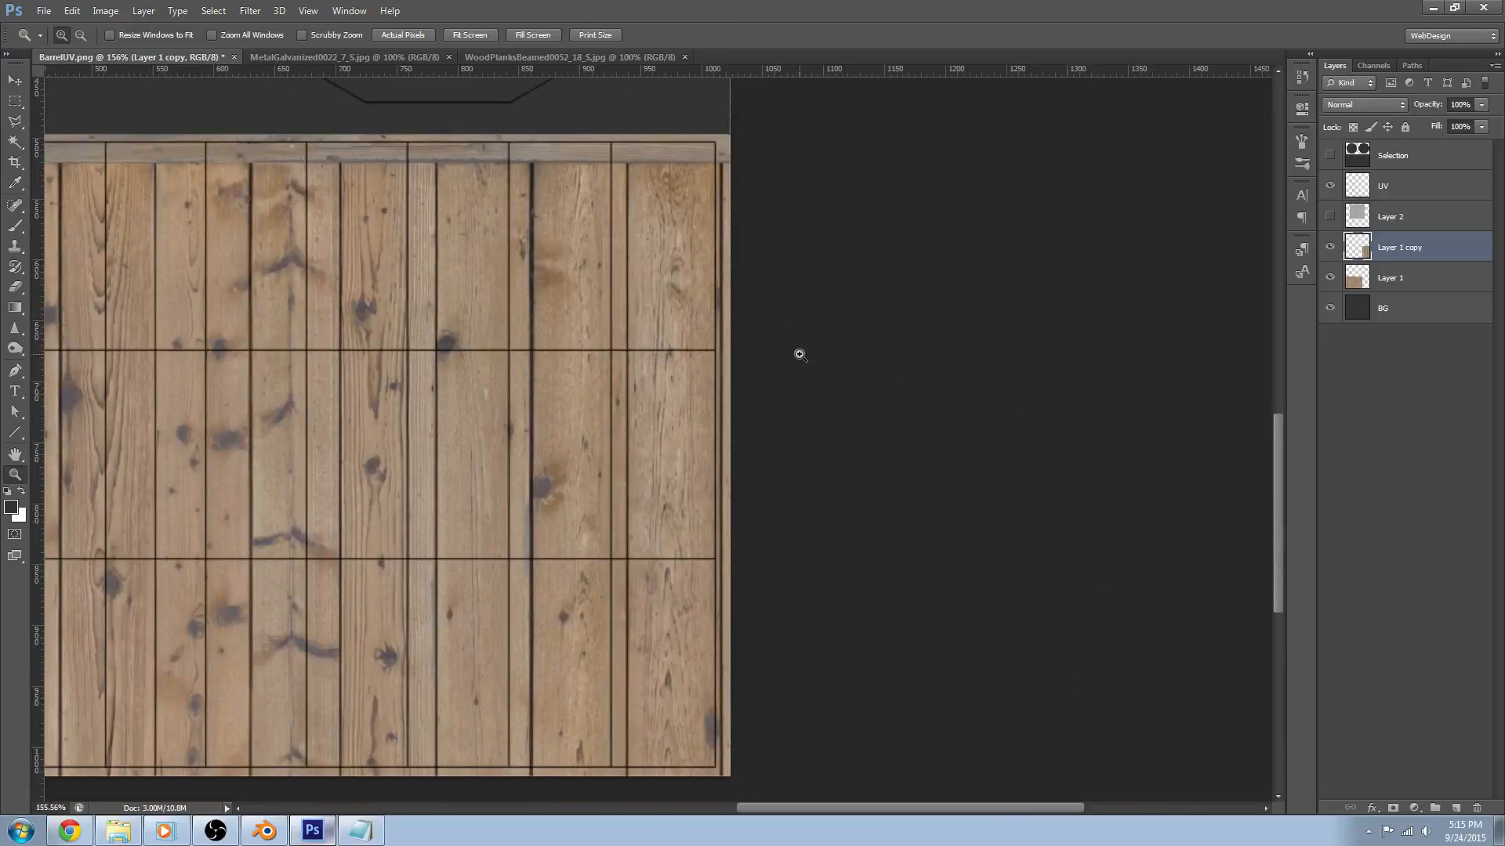
{"action": "key", "text": "ctrl+t"}
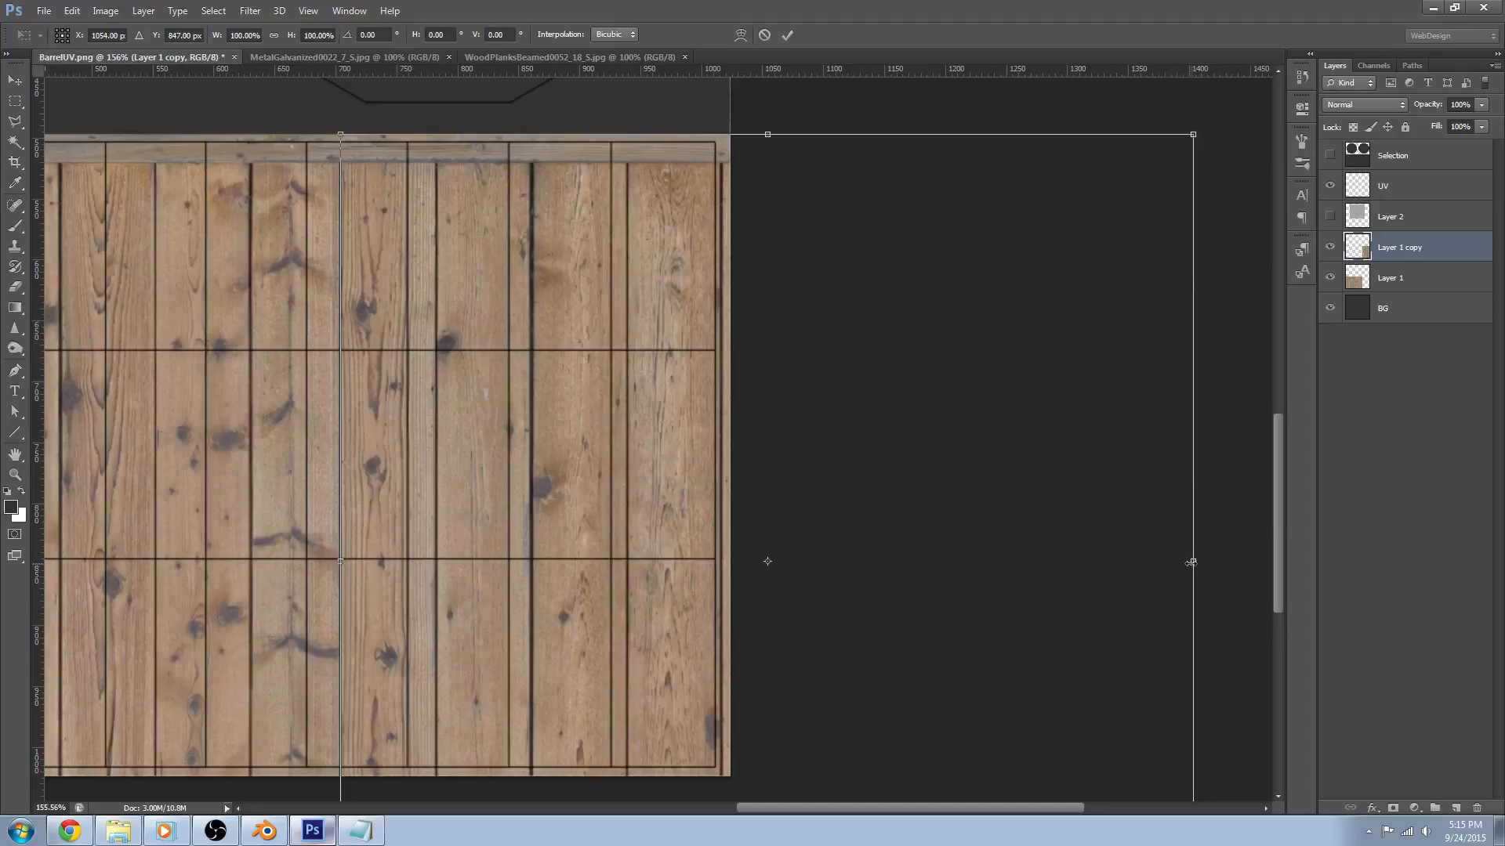
{"action": "left_click_drag", "start_coordinate": [1191, 562], "coordinate": [1173, 563]}
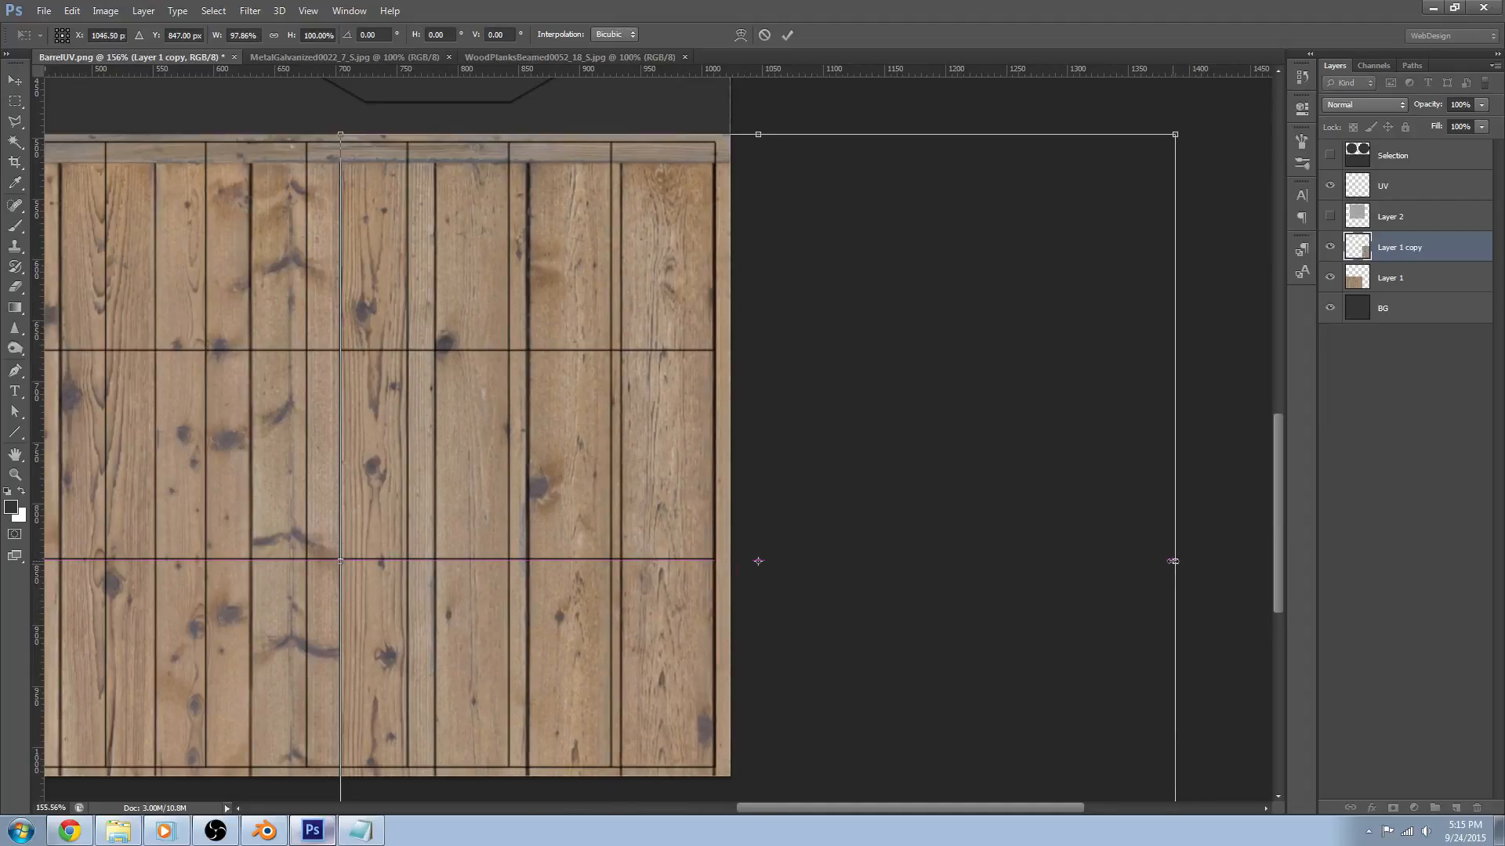
{"action": "left_click", "coordinate": [788, 34]}
{"action": "key", "text": "z"}
{"action": "left_click", "coordinate": [911, 324], "text": "alt"}
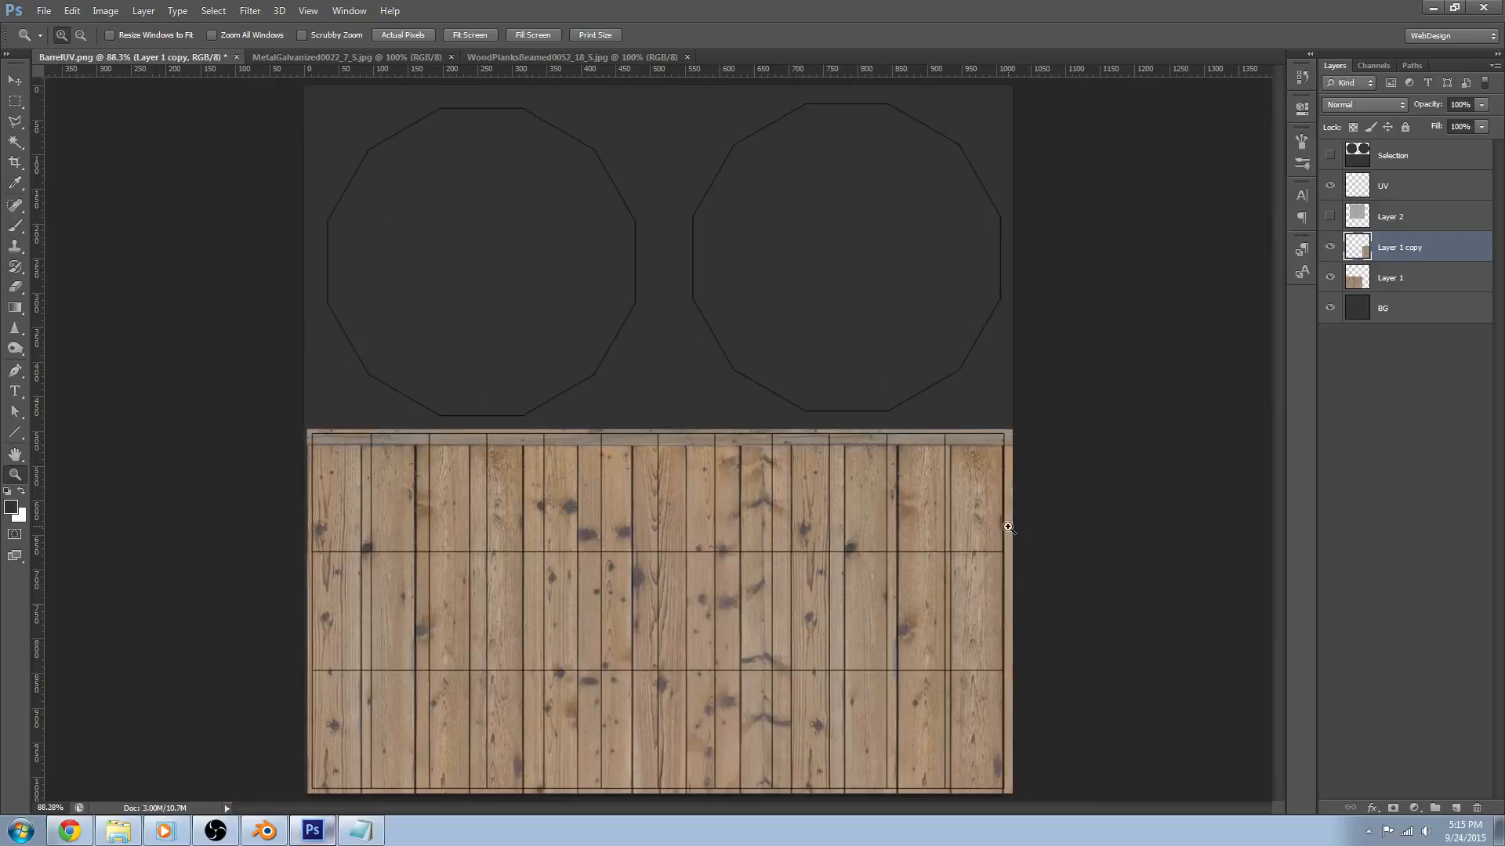
{"action": "left_click", "coordinate": [1329, 186]}
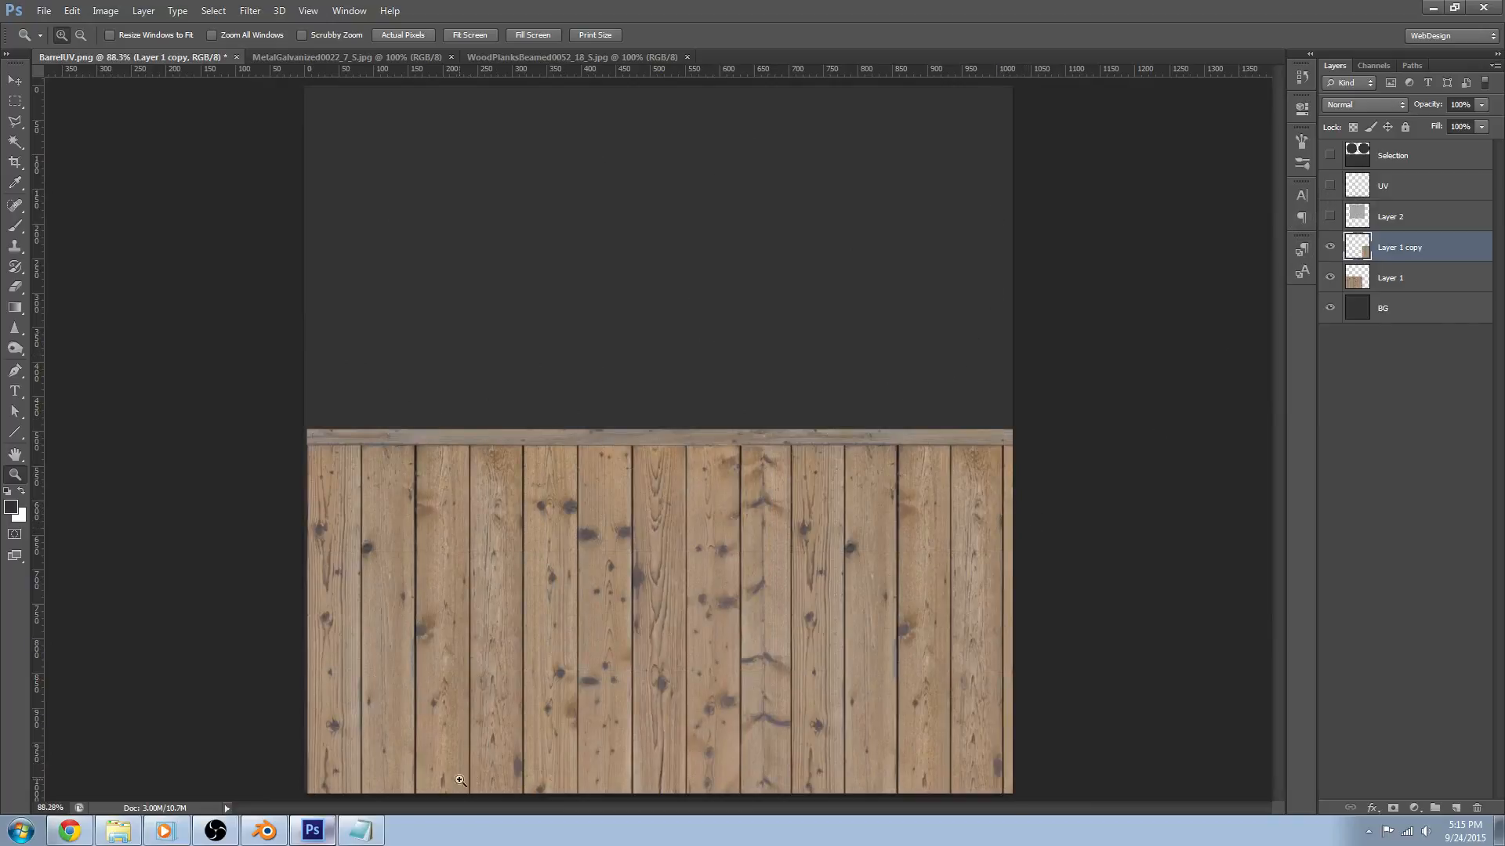
In Blender edit mode, orbit the barrel and select a single side face
{"action": "left_click", "coordinate": [264, 831]}
{"action": "key", "text": "Tab"}
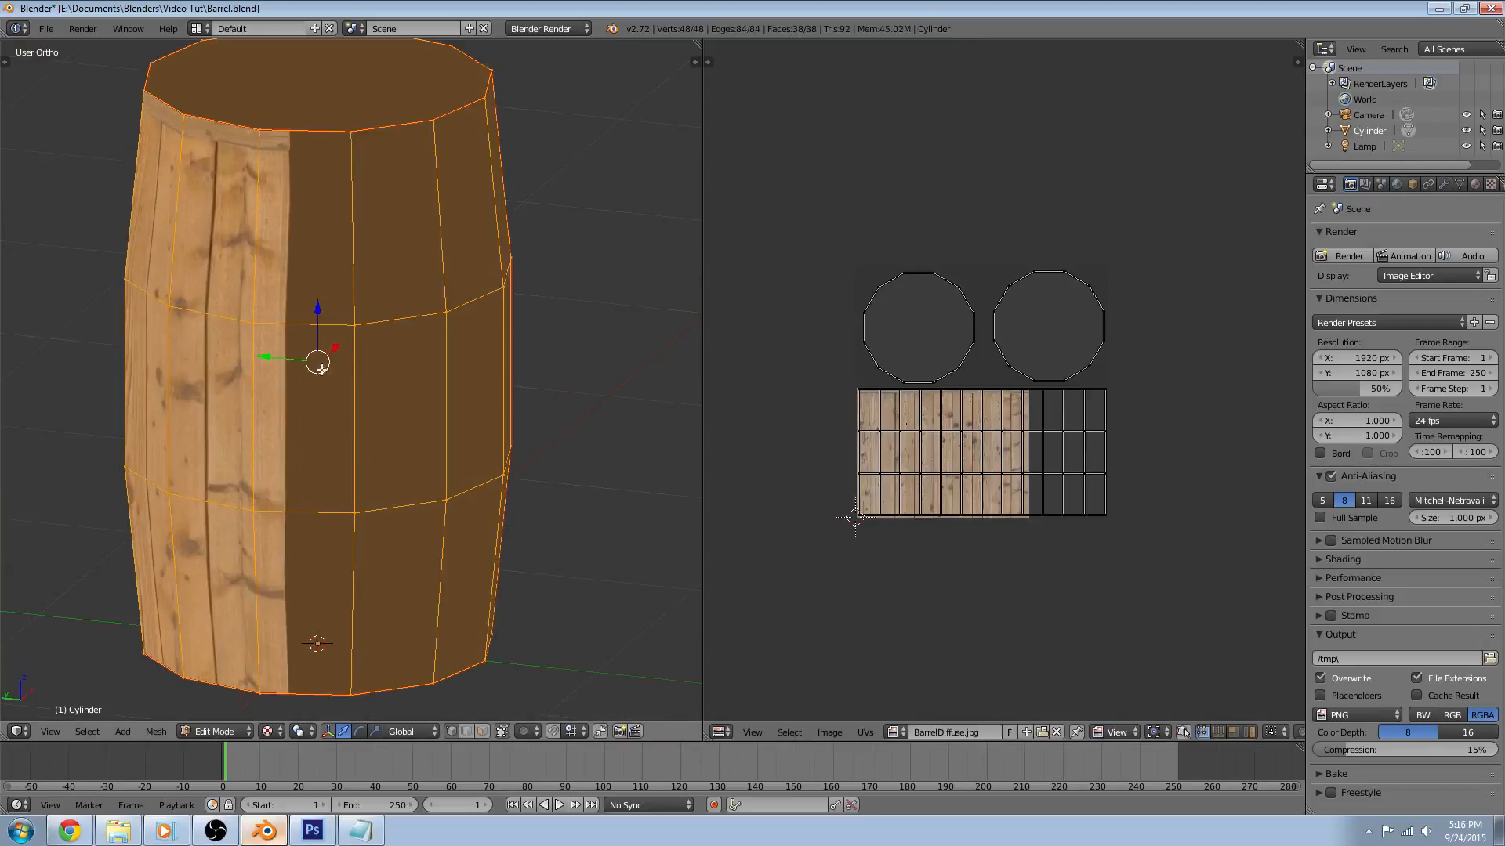
{"action": "mouse_move", "coordinate": [320, 364]}
{"action": "middle_mouse_down"}
{"action": "mouse_move", "coordinate": [389, 364]}
{"action": "mouse_move", "coordinate": [401, 269]}
{"action": "middle_mouse_up"}
{"action": "right_click", "coordinate": [415, 352]}
{"action": "scroll", "coordinate": [461, 350], "scroll_direction": "up", "scroll_amount": 3}
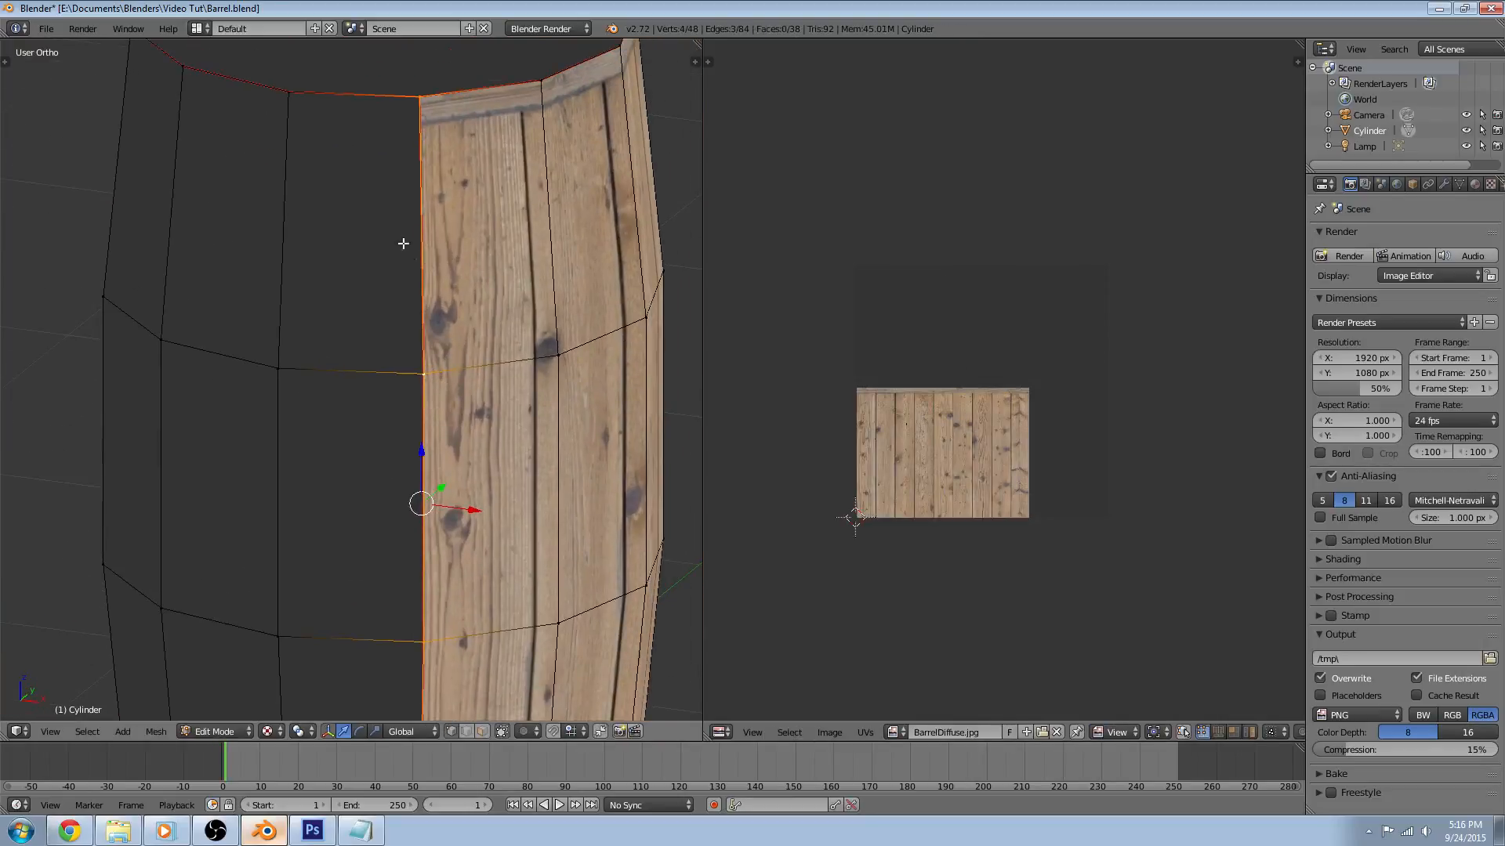
Overwrite BarrelDiffuse.jpg with the wider plank texture, then return to Blender
{"action": "left_click", "coordinate": [311, 832]}
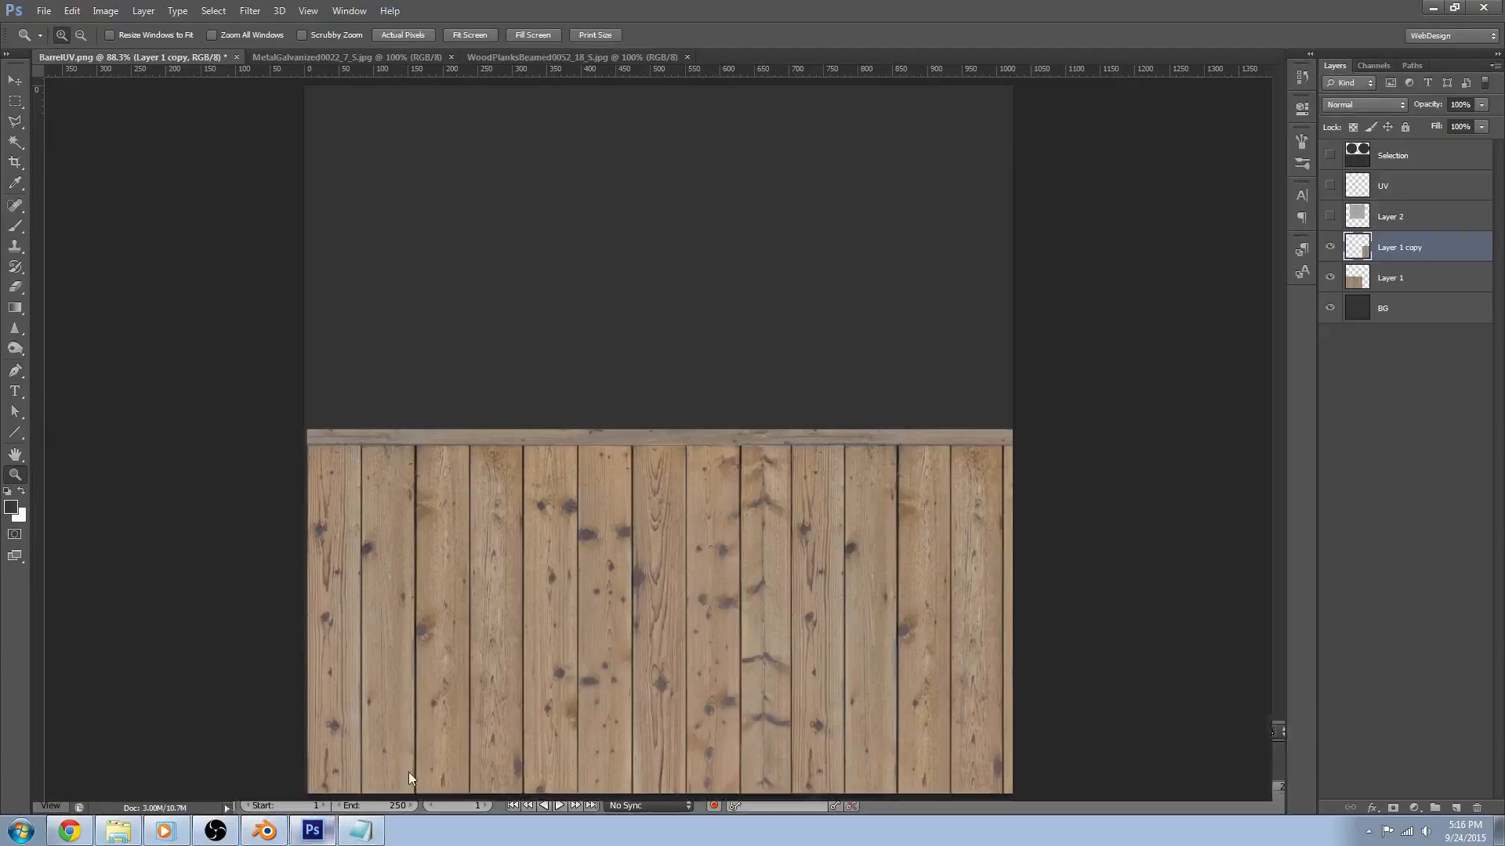
{"action": "key", "text": "ctrl+shift+s"}
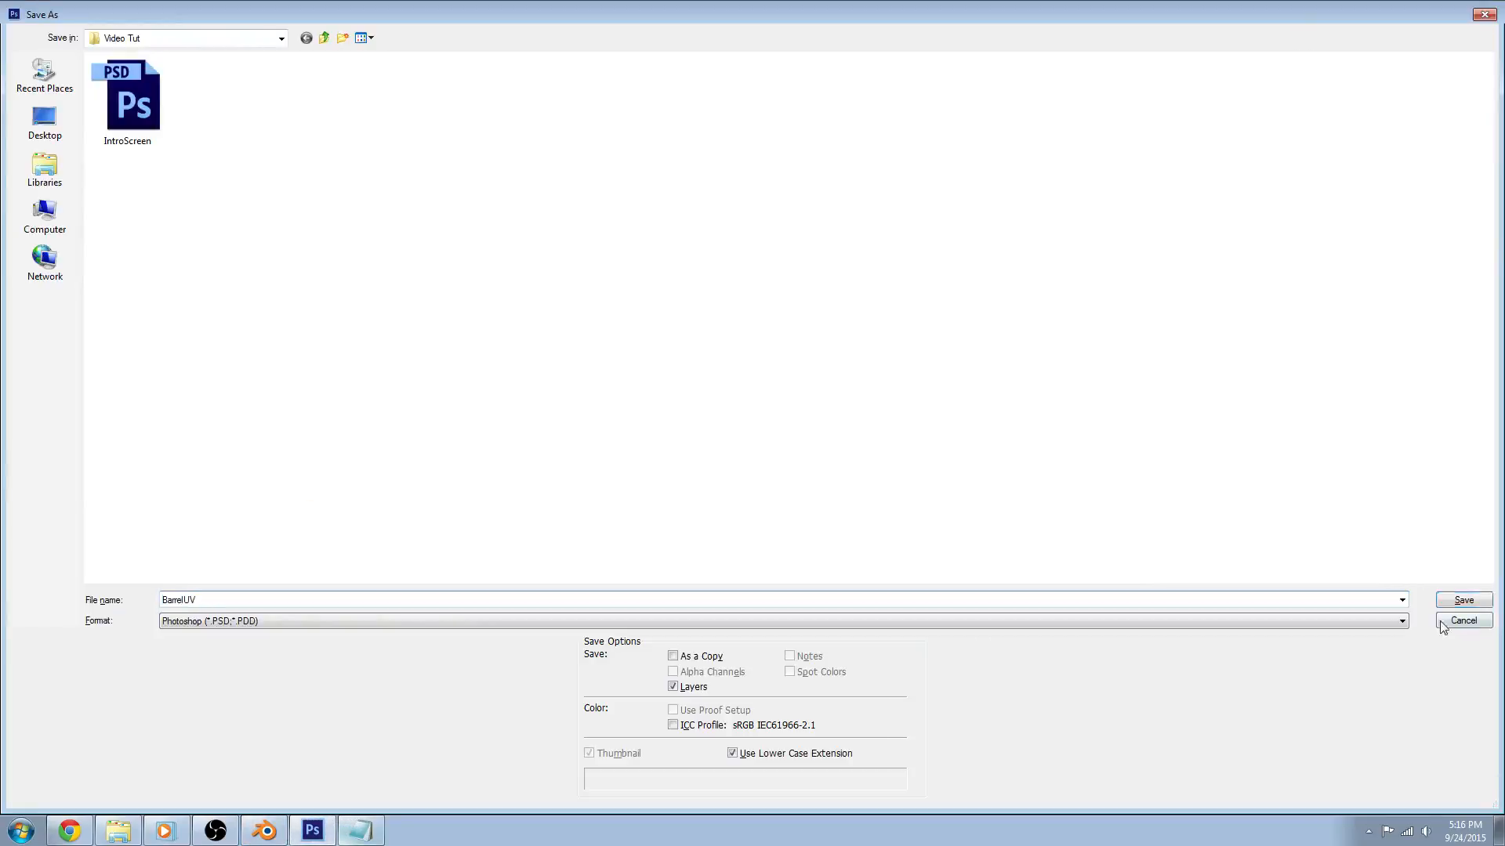
{"action": "left_click", "coordinate": [1463, 621]}
{"action": "key", "text": "ctrl+shift+s"}
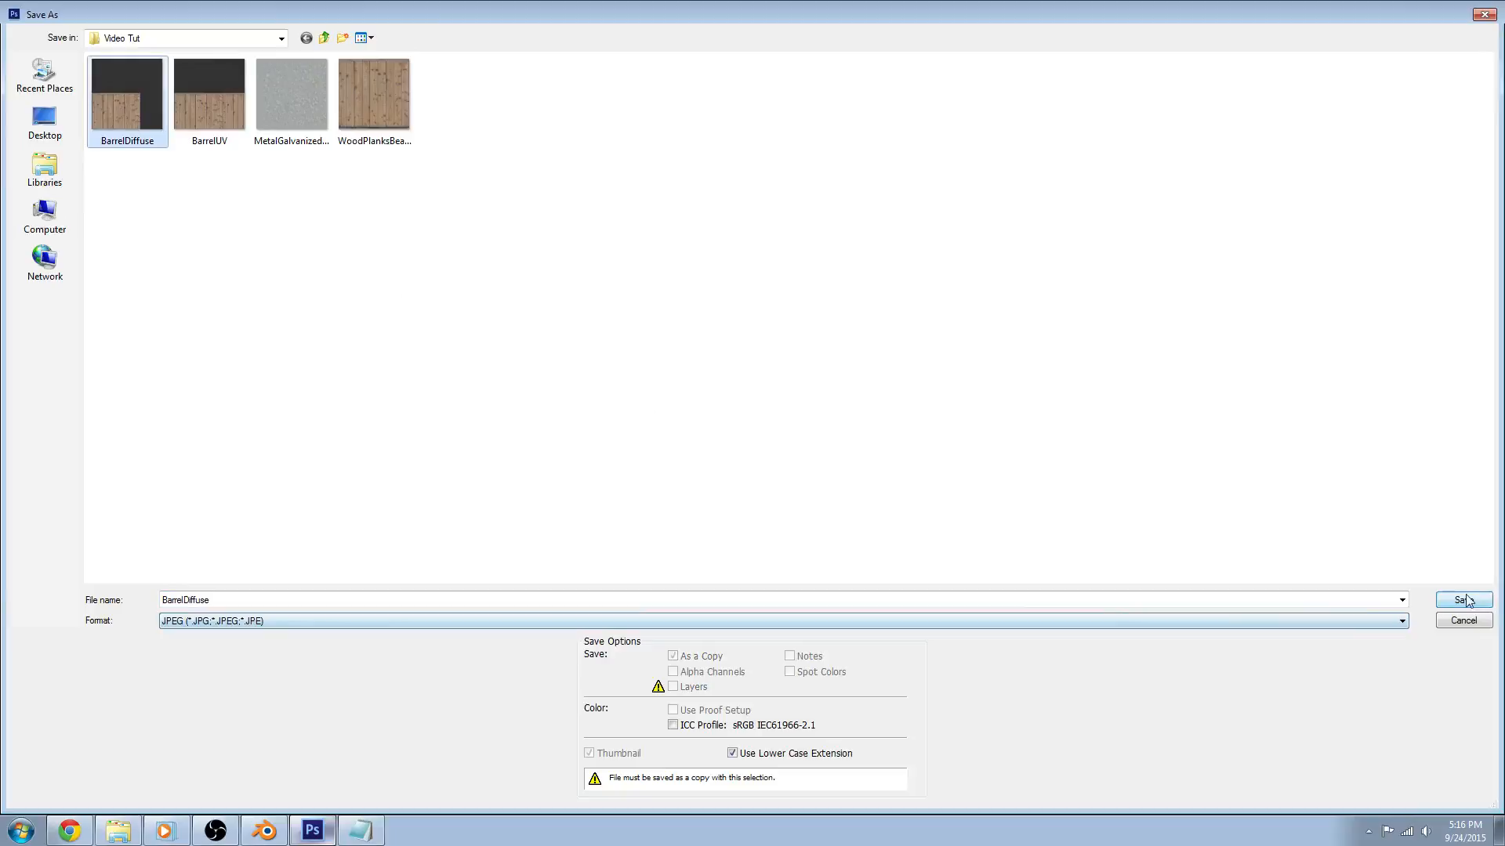
{"action": "left_click", "coordinate": [1462, 600]}
{"action": "left_click", "coordinate": [729, 314]}
{"action": "left_click", "coordinate": [647, 180]}
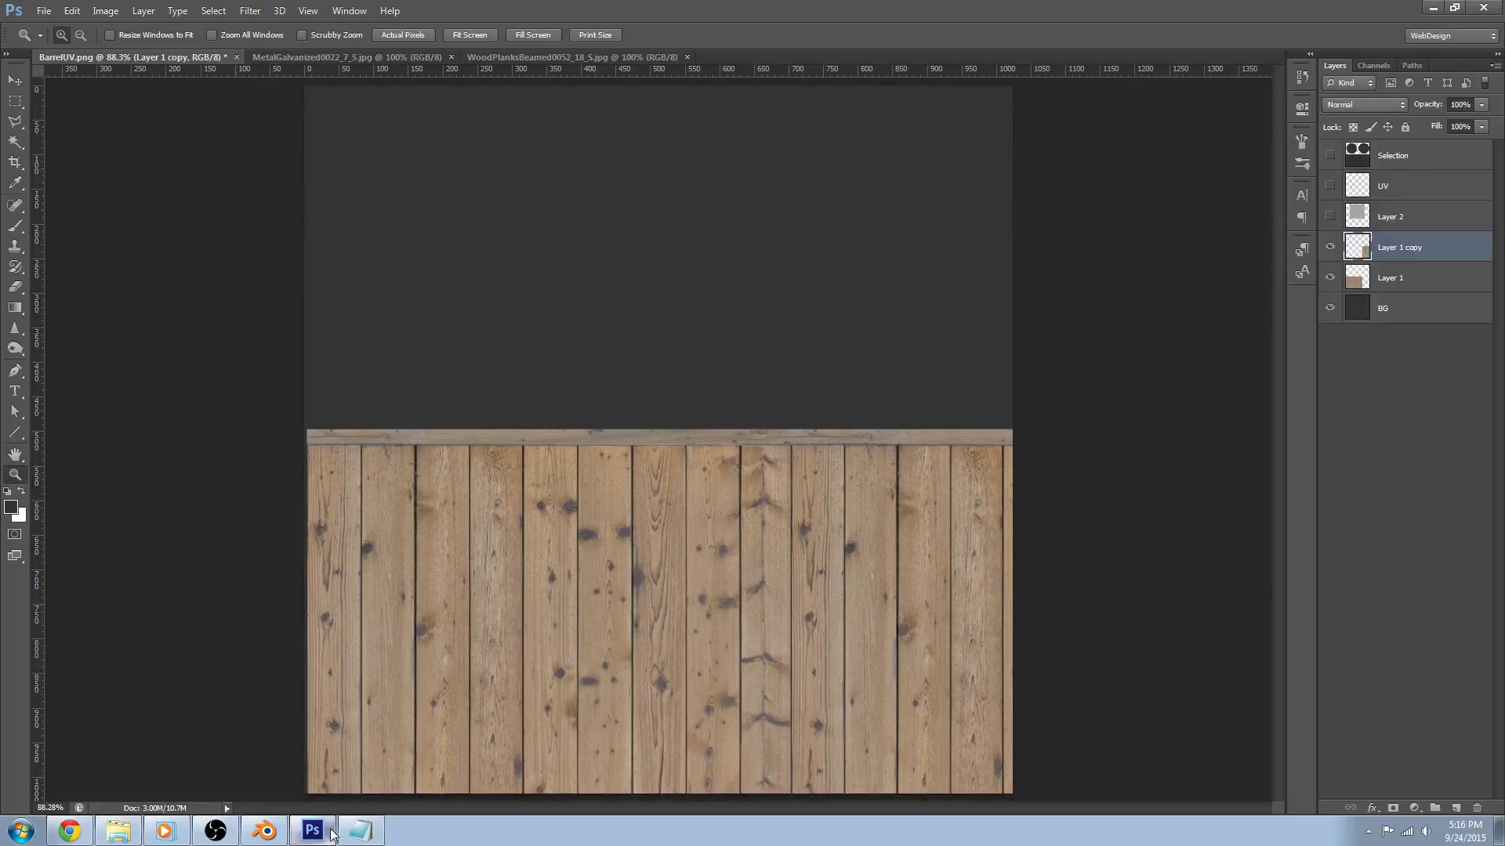
{"action": "left_click", "coordinate": [263, 831]}
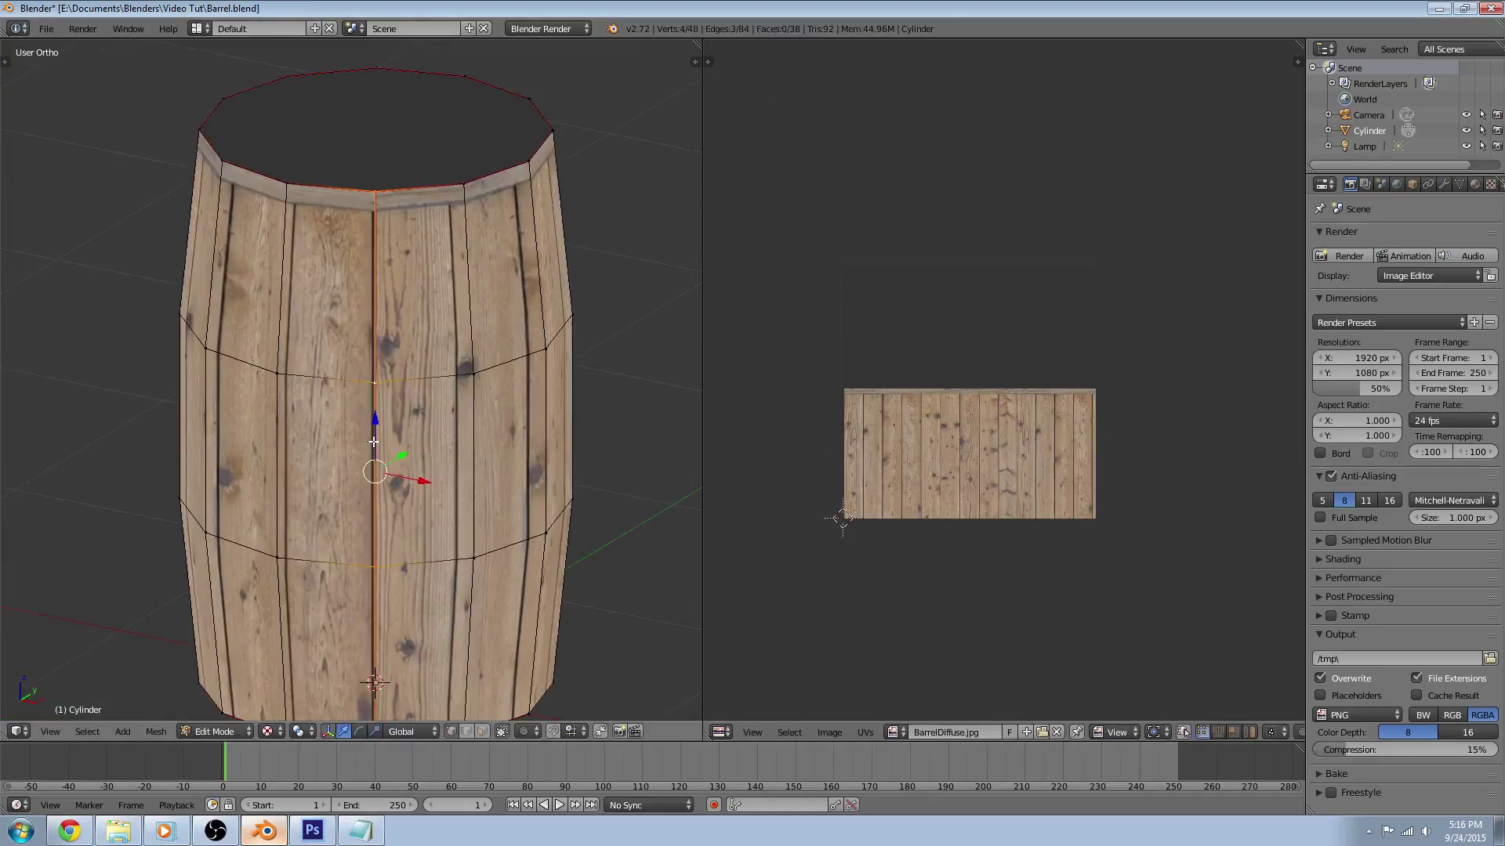
Toggle in and out of mesh editing while orbiting around the barrel's planks
{"action": "key", "text": "Tab"}
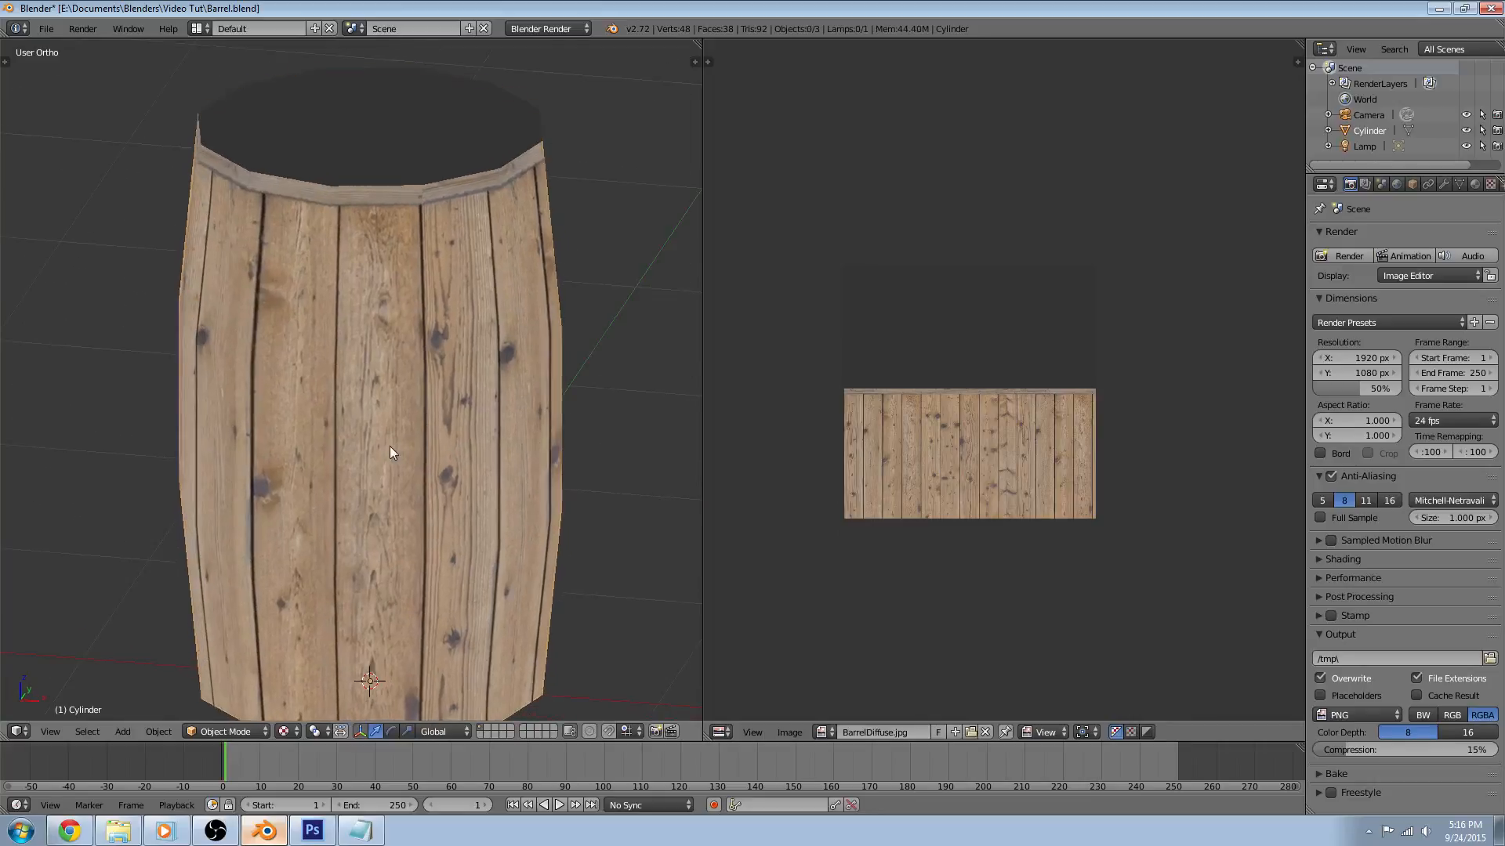
{"action": "middle_click_drag", "start_coordinate": [353, 447], "coordinate": [477, 434]}
{"action": "scroll", "coordinate": [478, 433], "scroll_direction": "down", "scroll_amount": 2}
{"action": "scroll", "coordinate": [478, 434], "scroll_direction": "up", "scroll_amount": 3}
{"action": "key", "text": "Tab"}
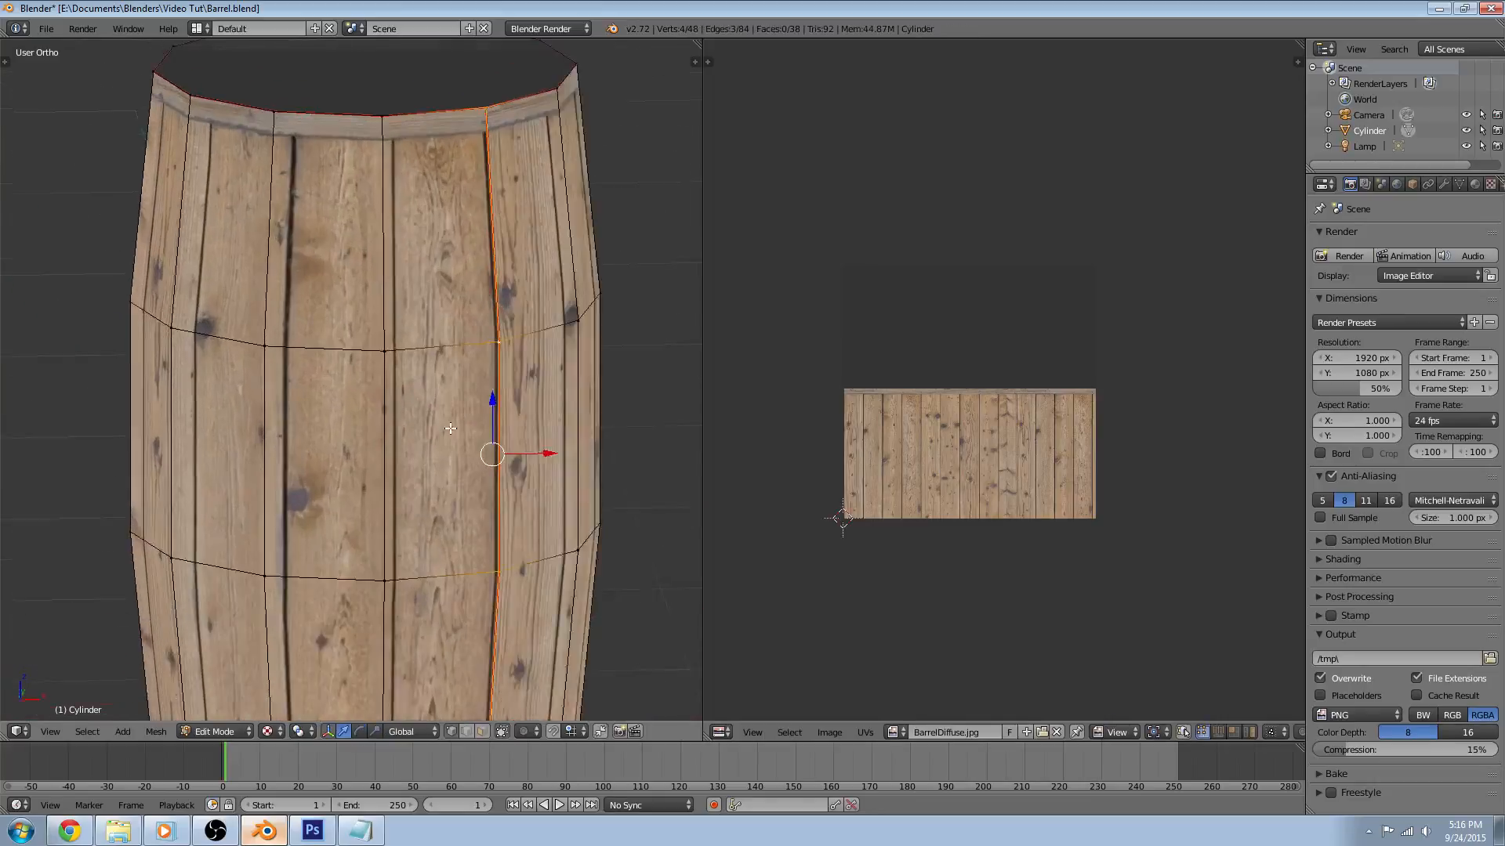
{"action": "key", "text": "Tab"}
{"action": "key", "text": "Tab"}
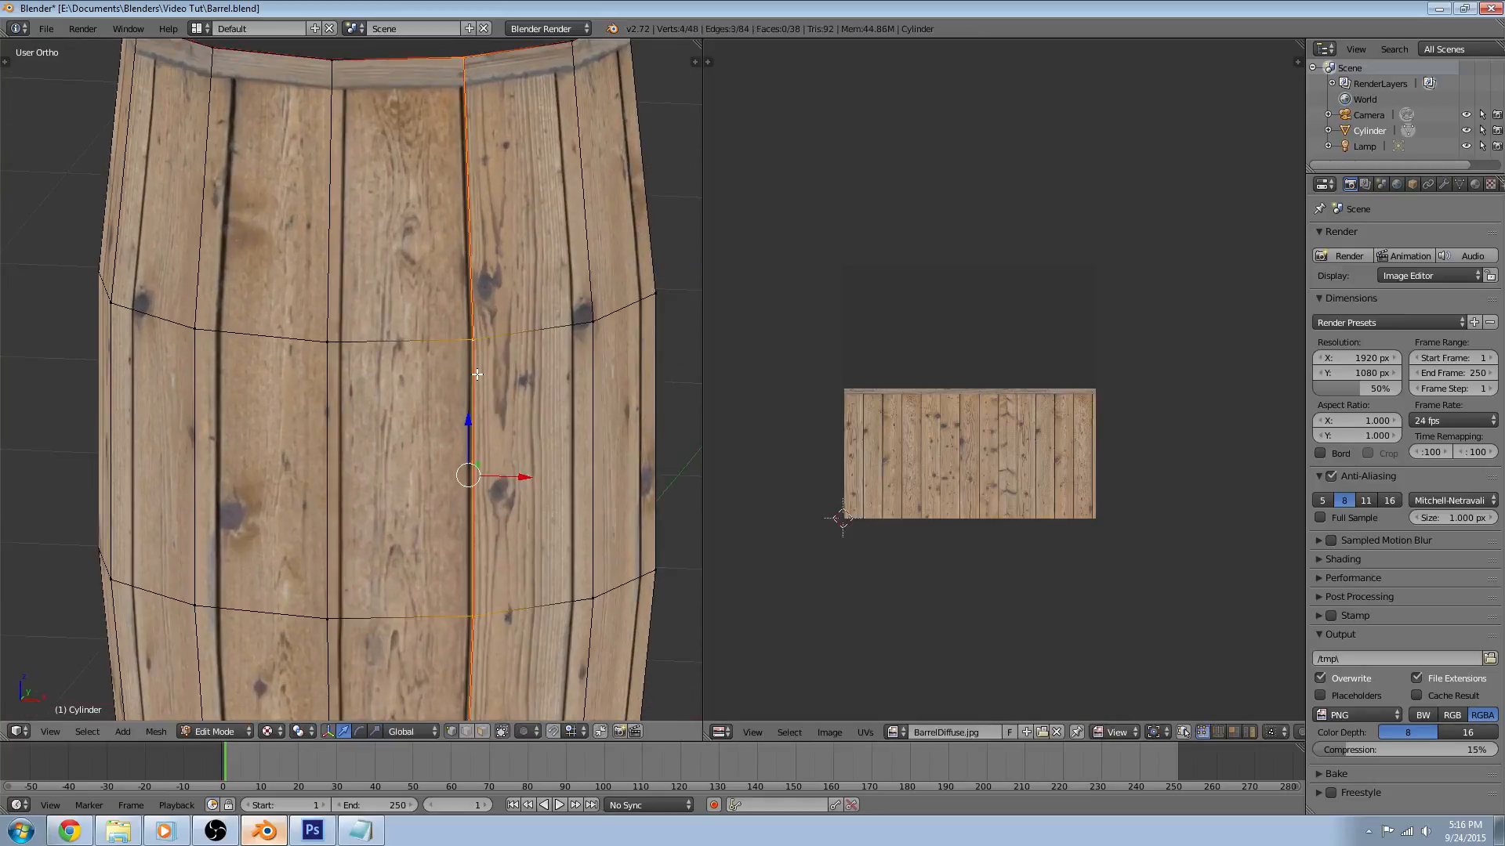
{"action": "key", "text": "Tab"}
{"action": "scroll", "coordinate": [483, 355], "scroll_direction": "up", "scroll_amount": 2}
{"action": "scroll", "coordinate": [472, 388], "scroll_direction": "up", "scroll_amount": 3}
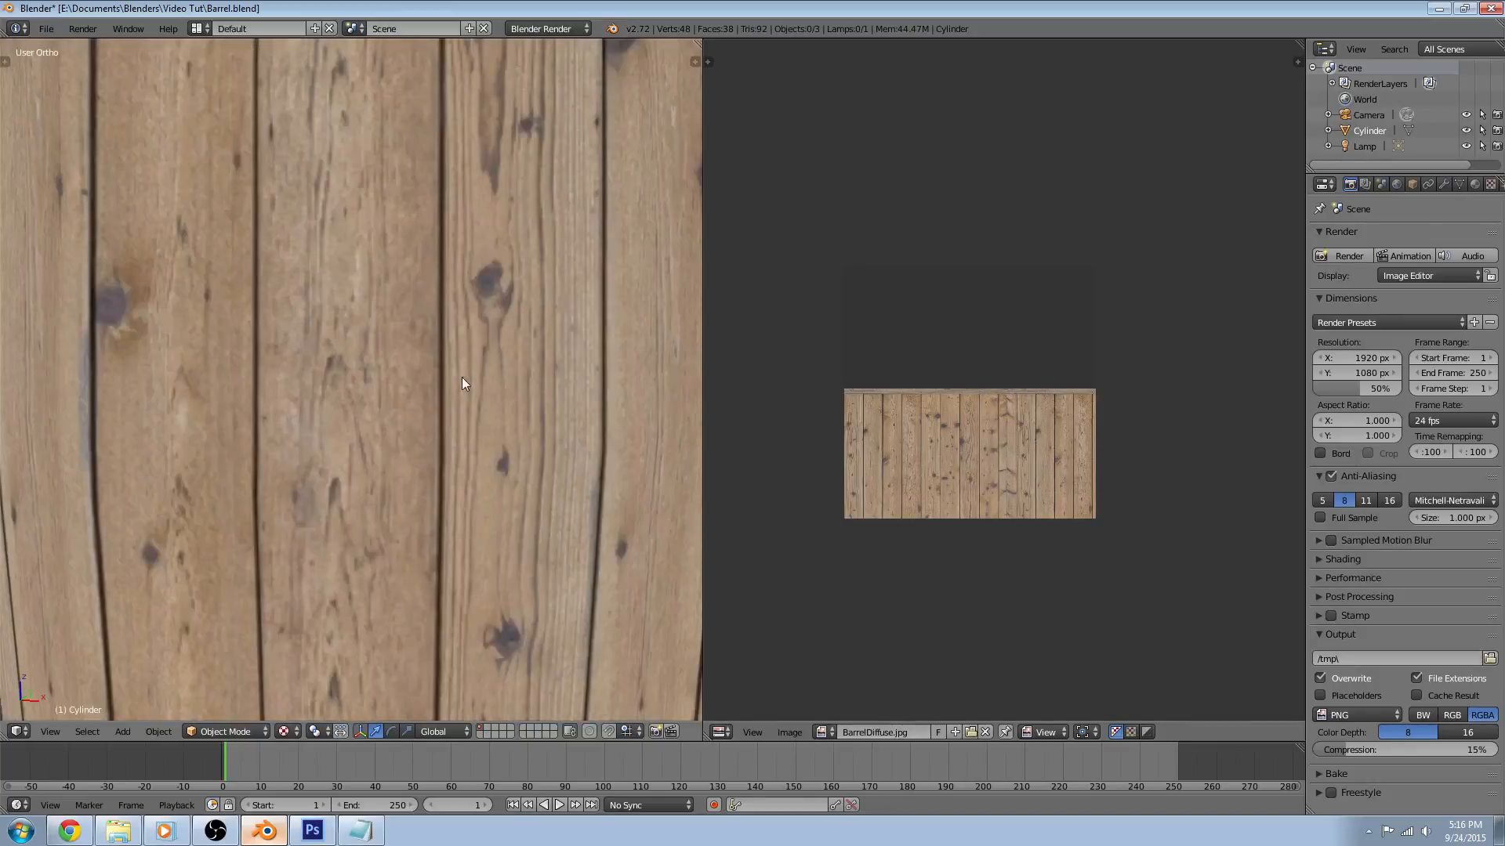
Check the plank seam on the rim in wireframe and pan down to the barrel's bottom
{"action": "mouse_move", "coordinate": [470, 382]}
{"action": "middle_mouse_down"}
{"action": "mouse_move", "coordinate": [472, 414]}
{"action": "mouse_move", "coordinate": [473, 319]}
{"action": "middle_mouse_up"}
{"action": "scroll", "coordinate": [462, 314], "scroll_direction": "down", "scroll_amount": 3}
{"action": "scroll", "coordinate": [474, 319], "scroll_direction": "down", "scroll_amount": 2}
{"action": "middle_click_drag", "start_coordinate": [426, 376], "coordinate": [406, 357]}
{"action": "scroll", "coordinate": [477, 367], "scroll_direction": "up", "scroll_amount": 3}
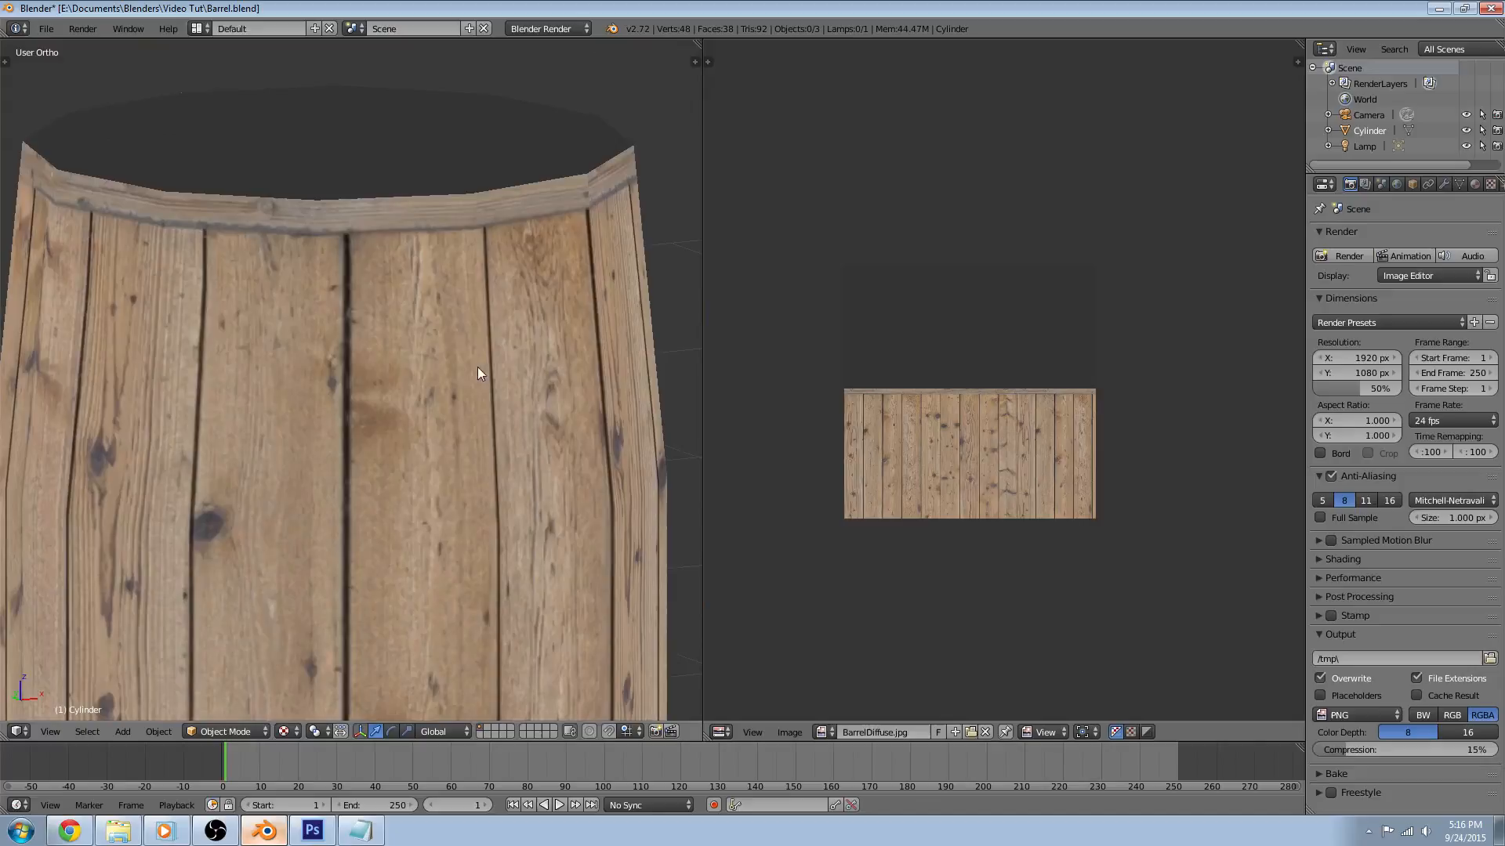
{"action": "key", "text": "z"}
{"action": "key", "text": "z"}
{"action": "left_click", "coordinate": [395, 193]}
{"action": "middle_click_drag", "start_coordinate": [435, 495], "coordinate": [435, 171], "text": "shift"}
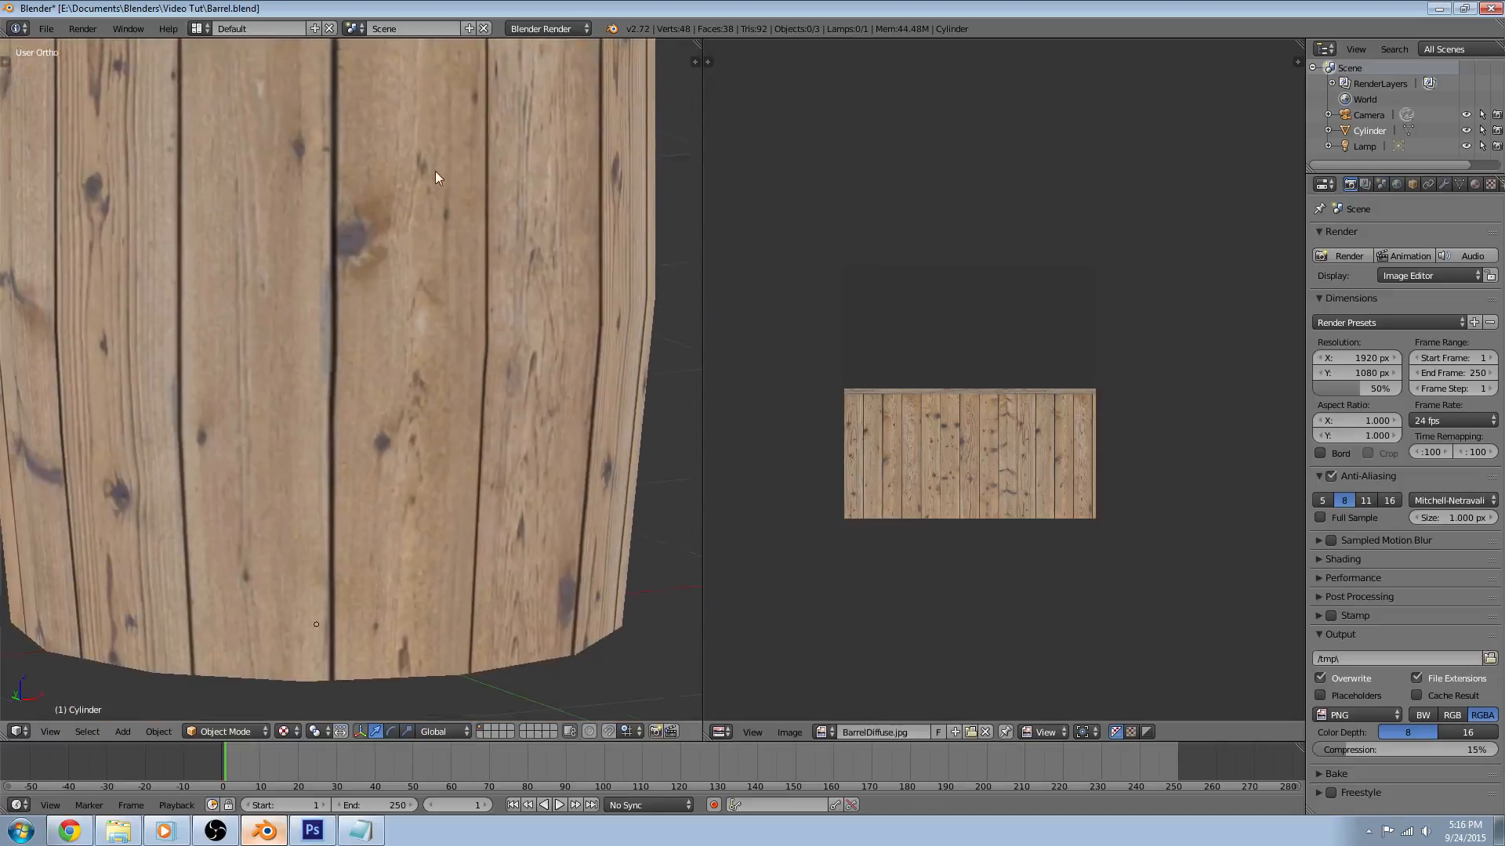
Merge Layer 1 and Layer 1 copy into one plank layer and show the UV layout overlay
{"action": "left_click", "coordinate": [312, 831]}
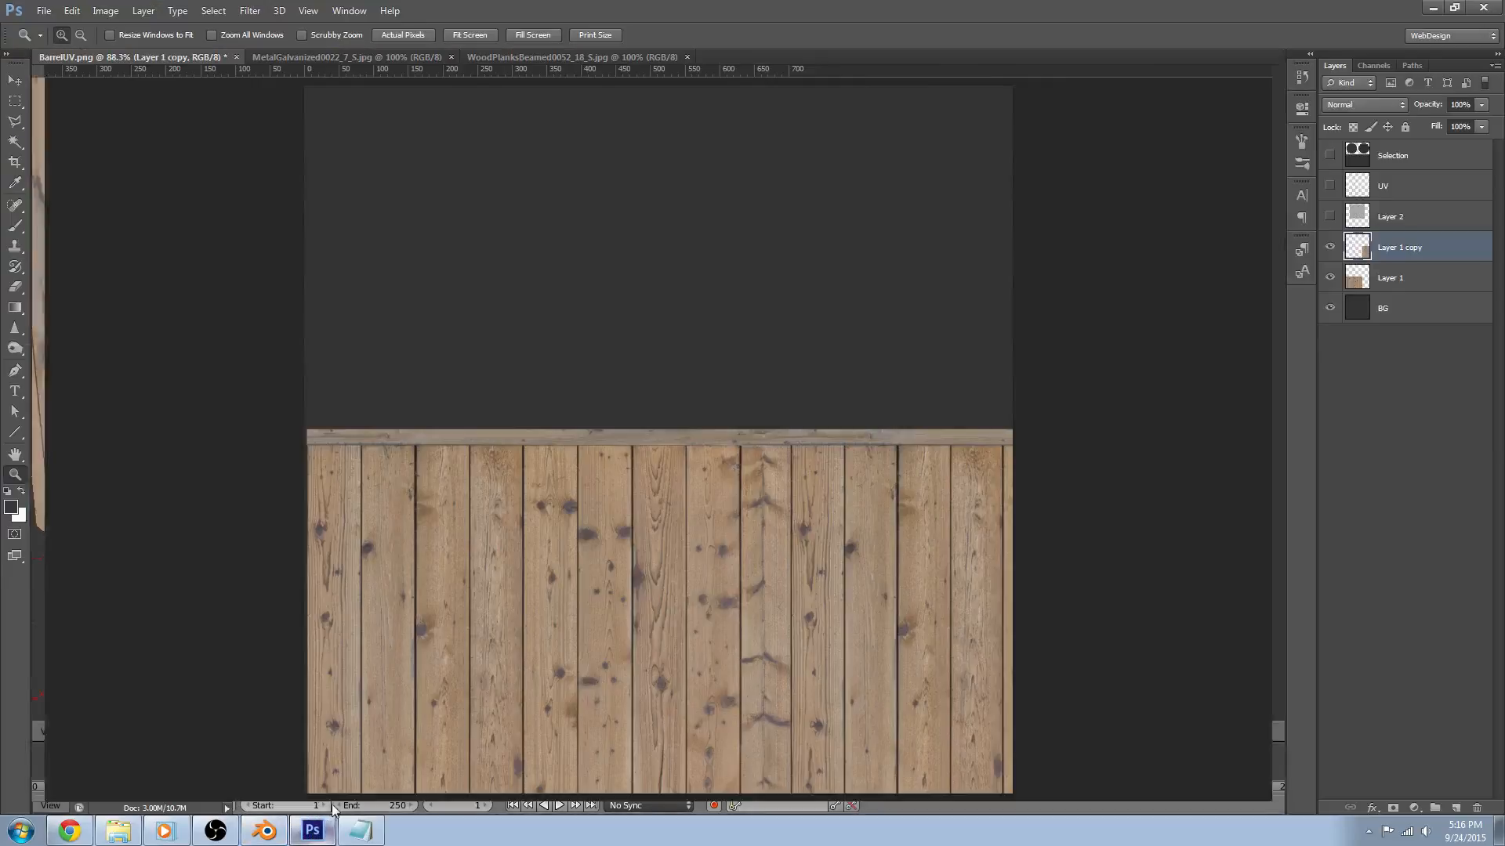
{"action": "left_click", "coordinate": [1399, 278], "text": "shift"}
{"action": "right_click", "coordinate": [1400, 277]}
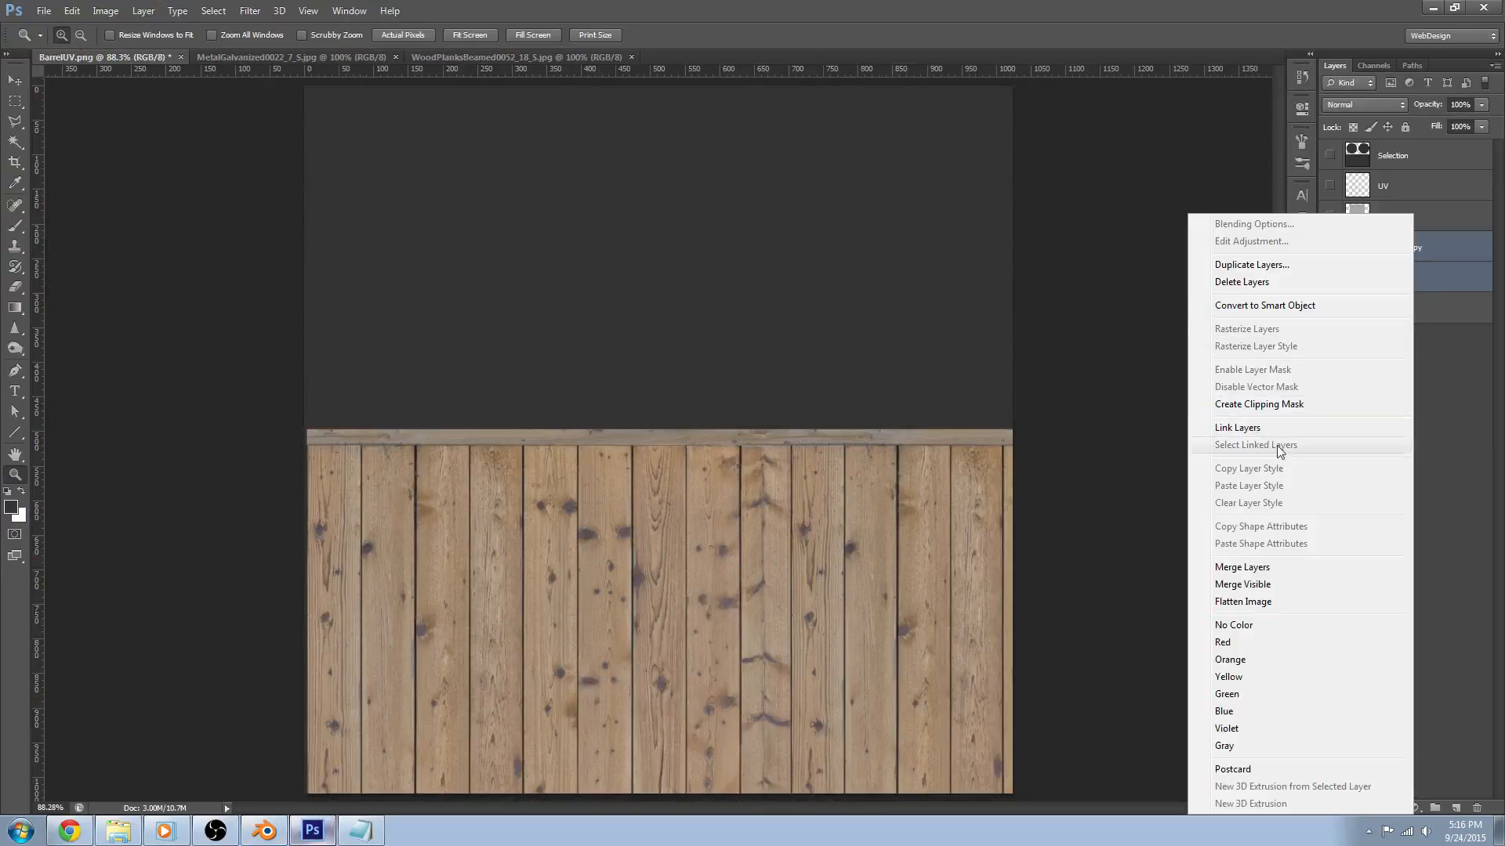
{"action": "left_click", "coordinate": [1242, 567]}
{"action": "left_click", "coordinate": [1332, 192]}
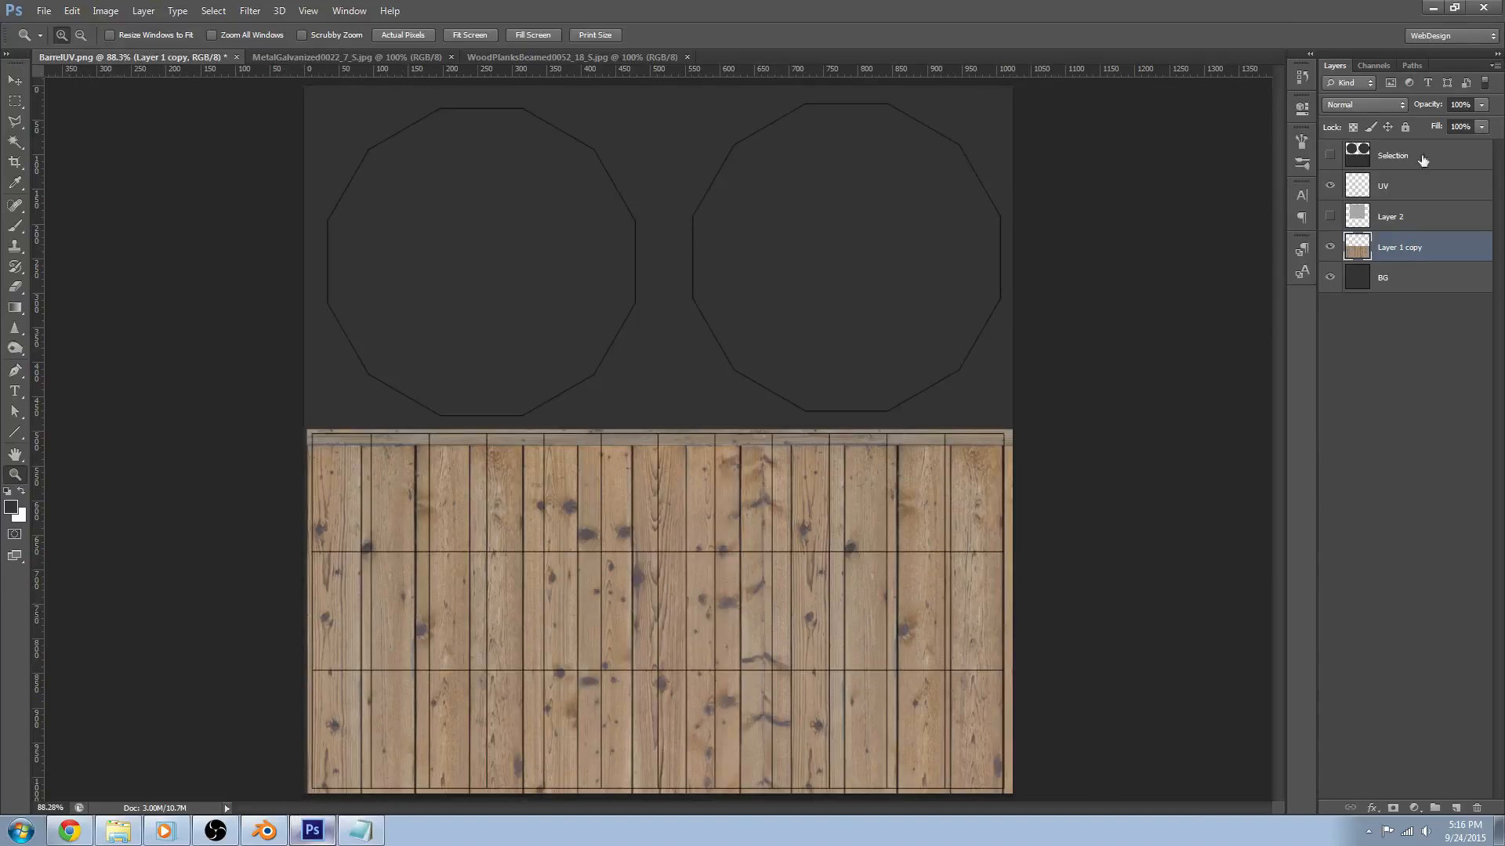
Free-transform the planks to fit the UV side strip, aligning the bottom edge, then hide the UV overlay
{"action": "key", "text": "ctrl+t"}
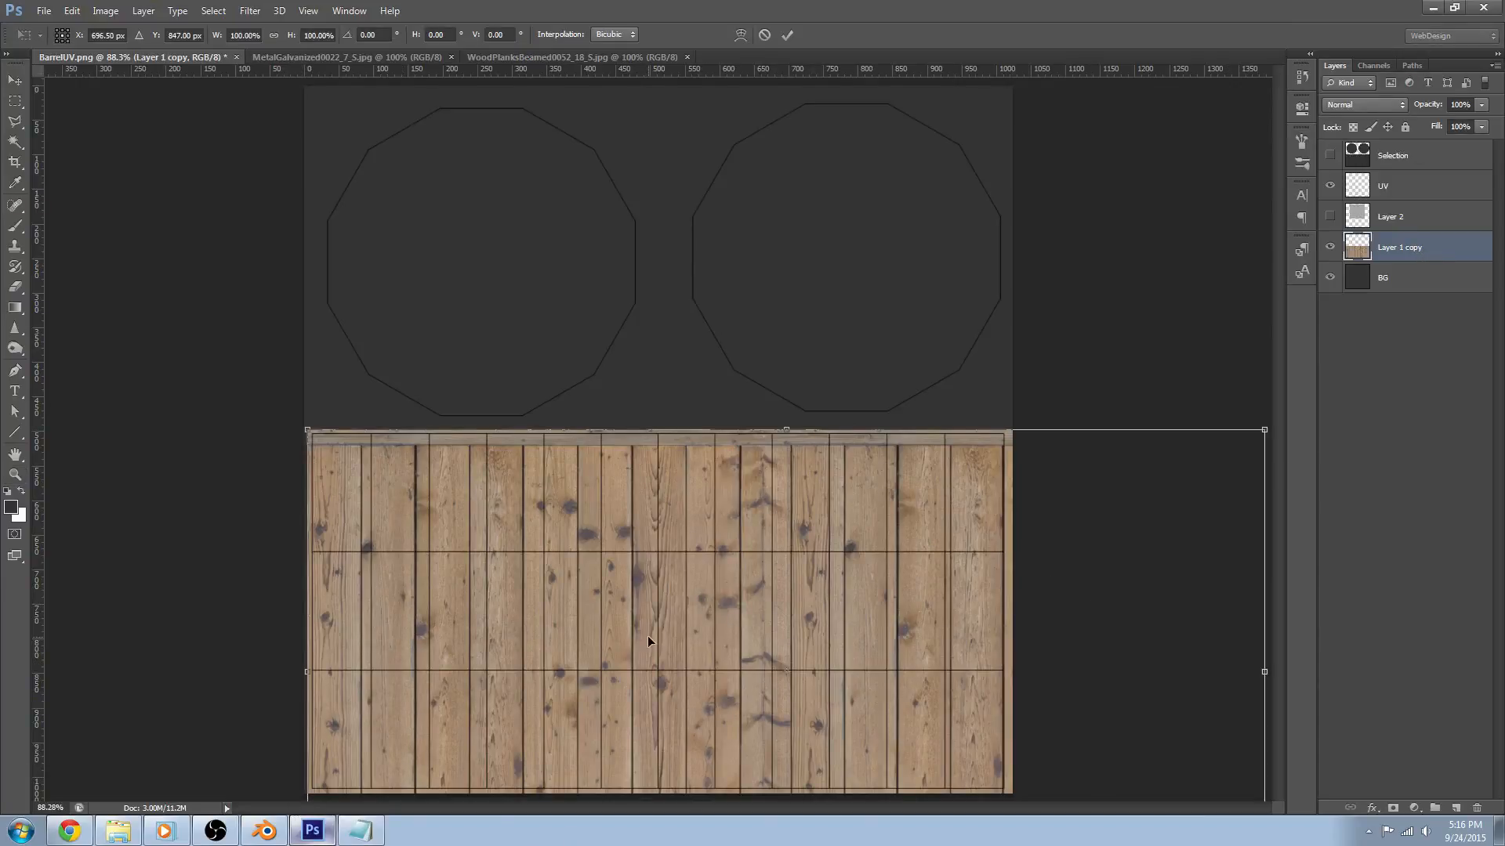
{"action": "scroll", "coordinate": [648, 635], "scroll_direction": "down", "scroll_amount": 1, "text": "alt"}
{"action": "left_click_drag", "start_coordinate": [752, 792], "coordinate": [761, 703]}
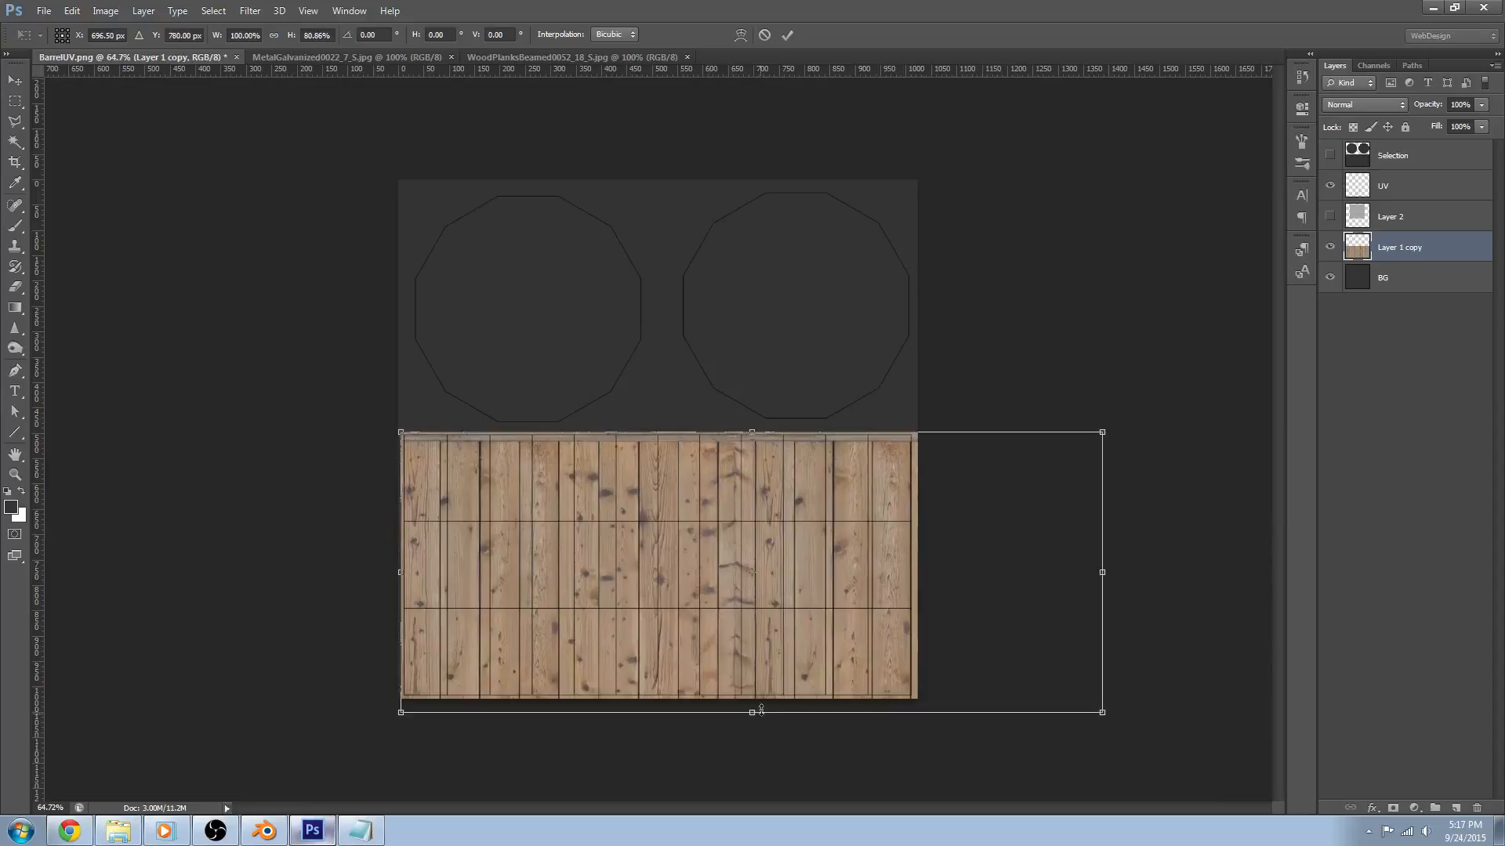
{"action": "left_click", "coordinate": [789, 38]}
{"action": "key", "text": "z"}
{"action": "scroll", "coordinate": [688, 800], "scroll_direction": "up", "scroll_amount": 4, "text": "alt"}
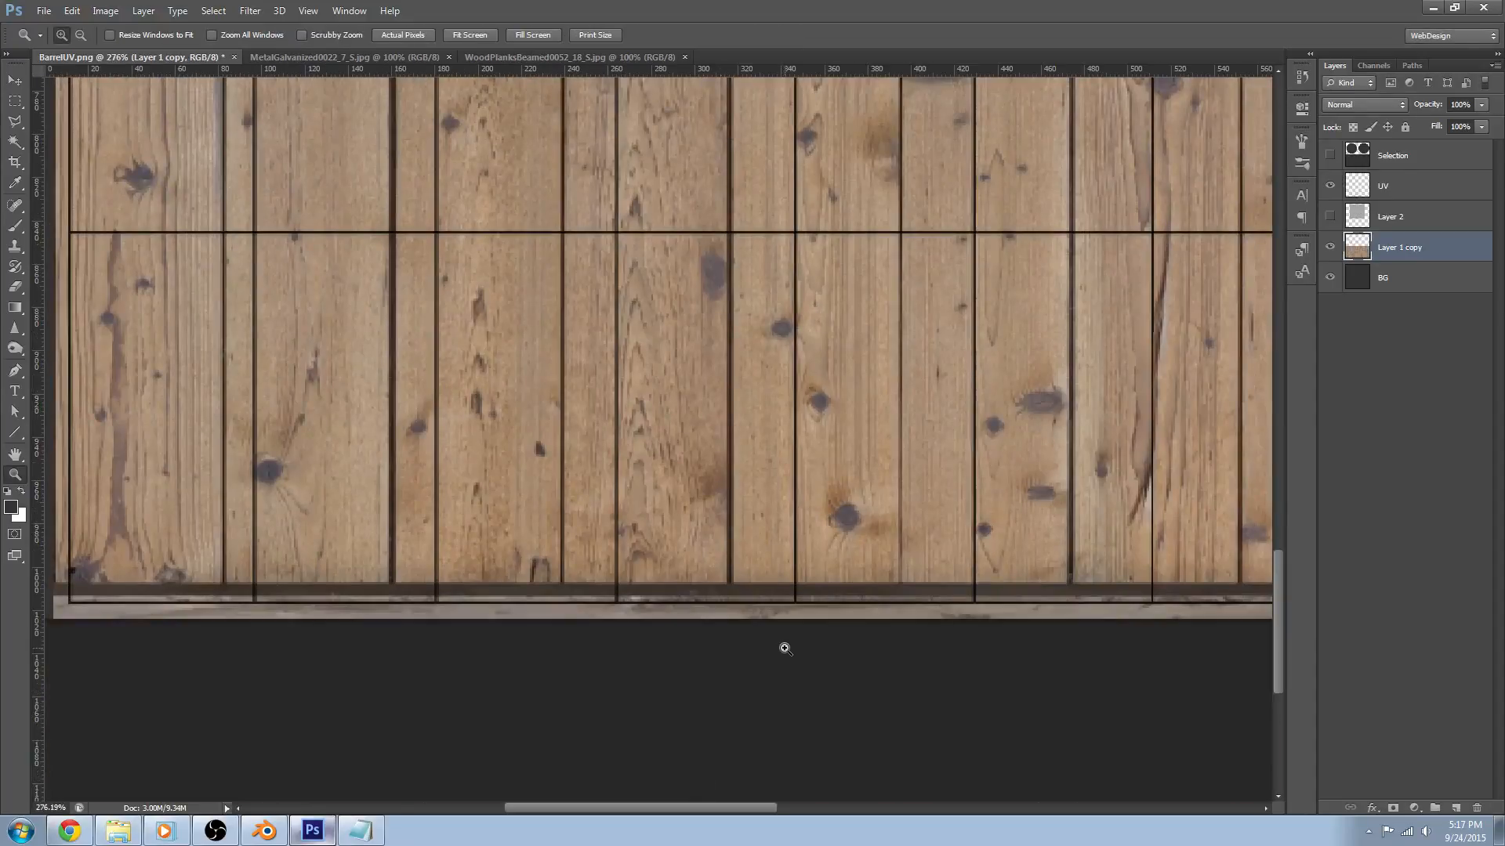
{"action": "key", "text": "ctrl+t"}
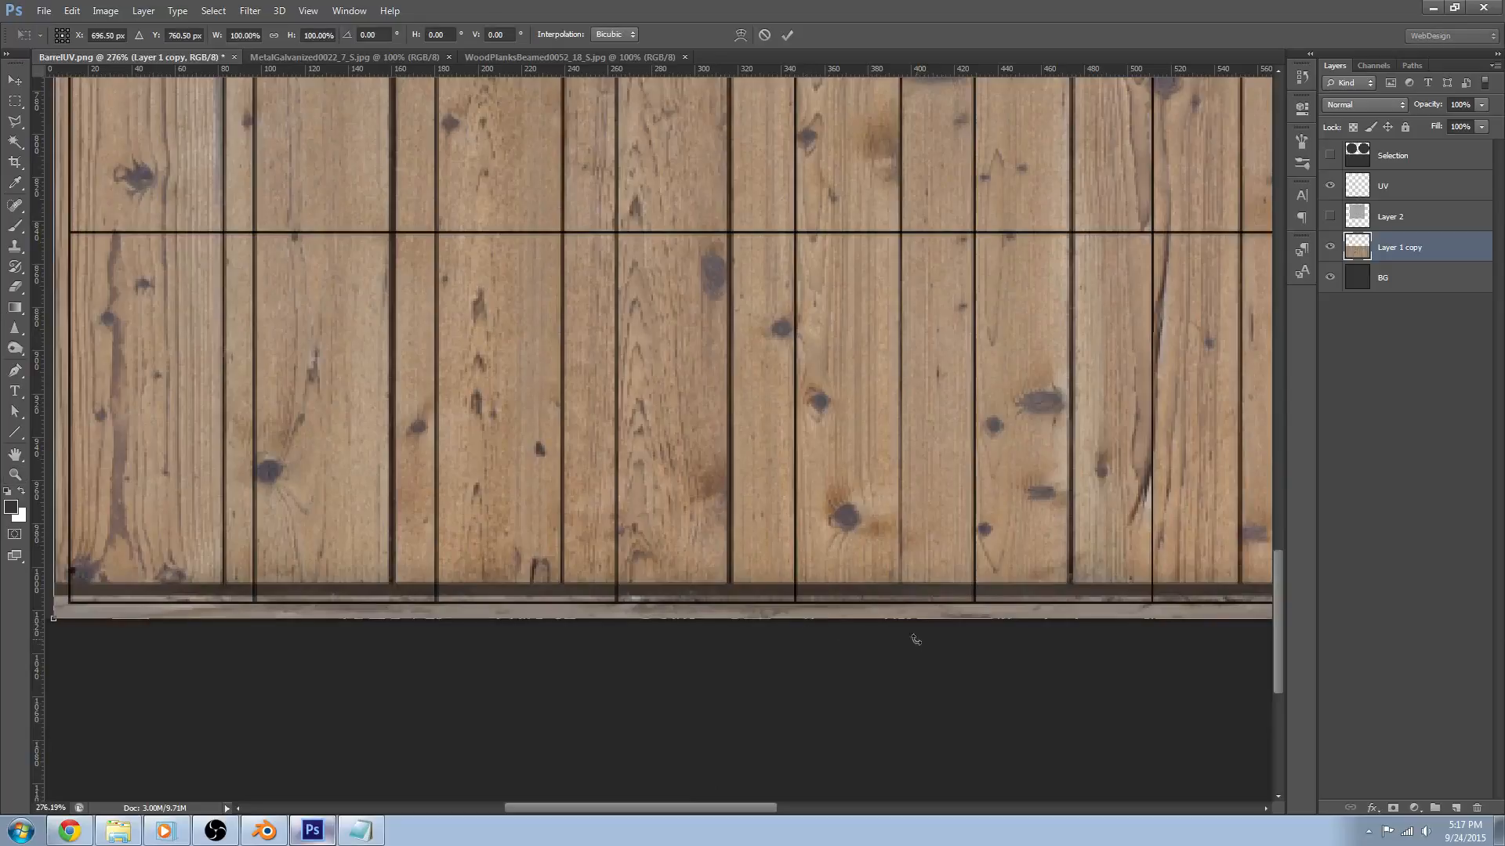
{"action": "key", "text": "ctrl+0"}
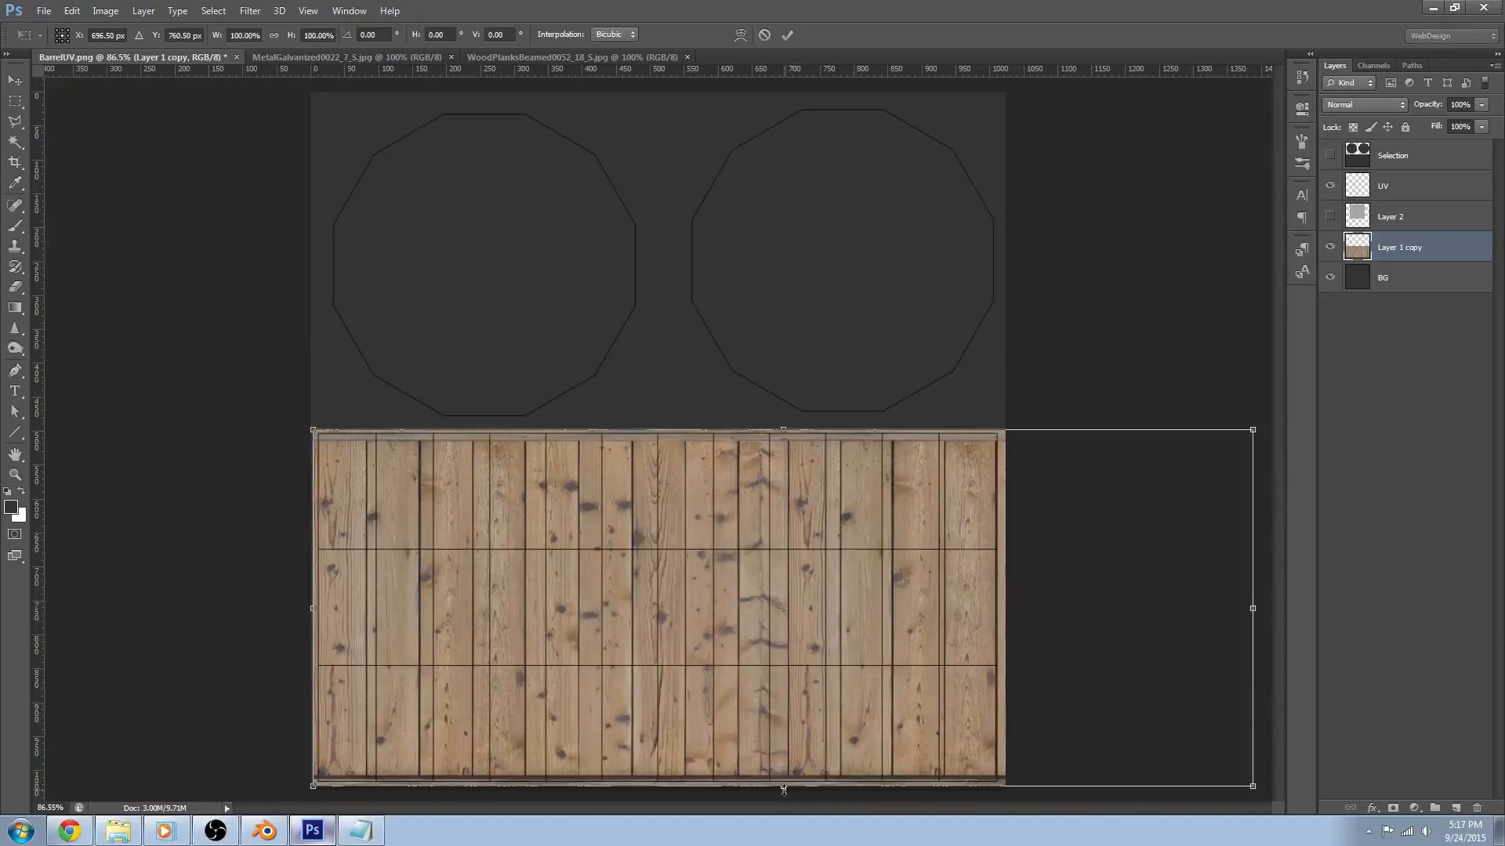
{"action": "left_click_drag", "start_coordinate": [785, 787], "coordinate": [784, 788]}
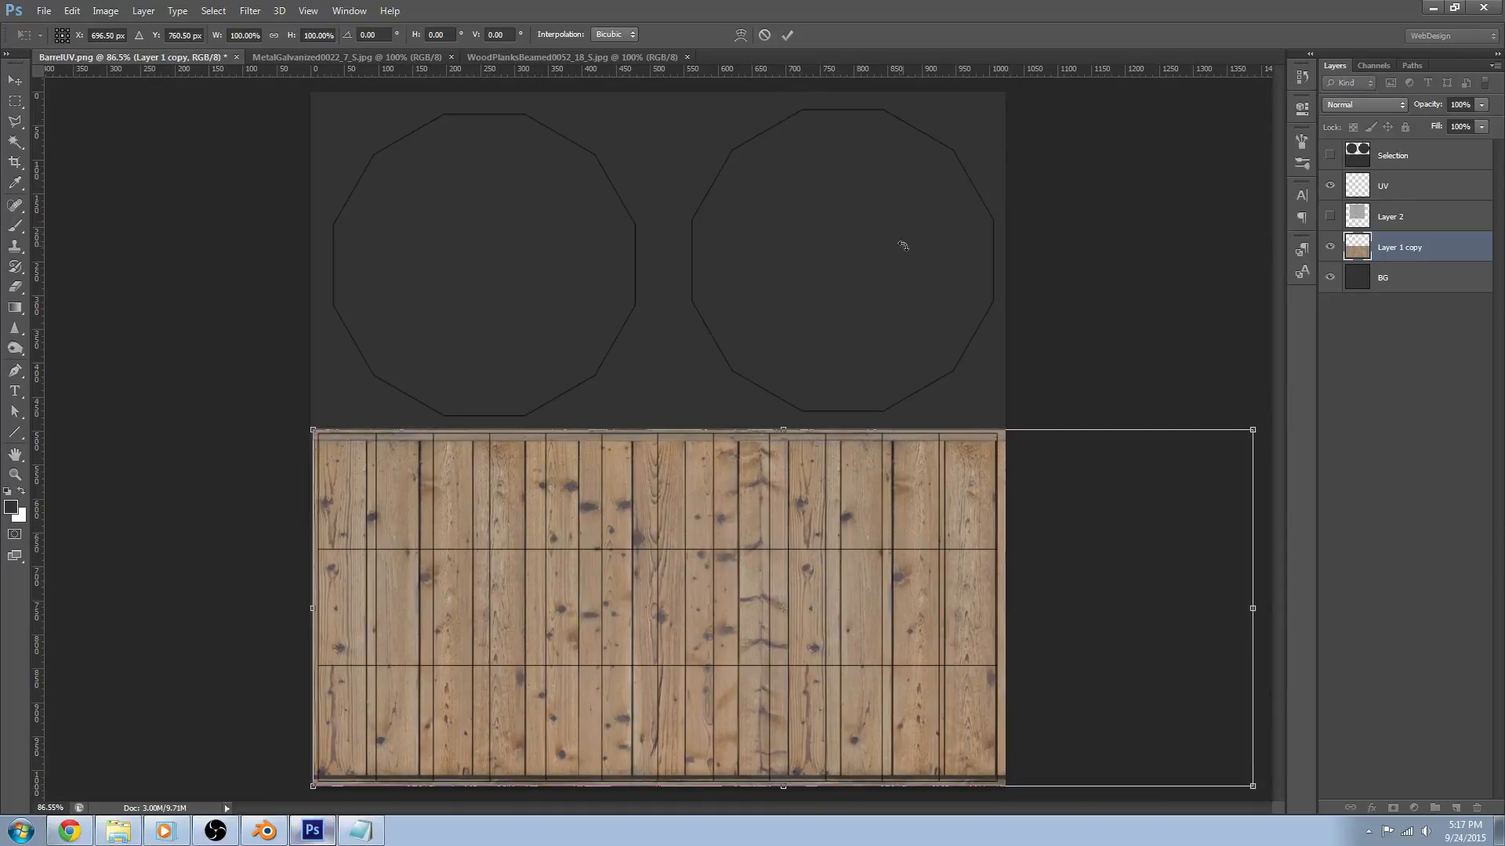
{"action": "left_click", "coordinate": [786, 35]}
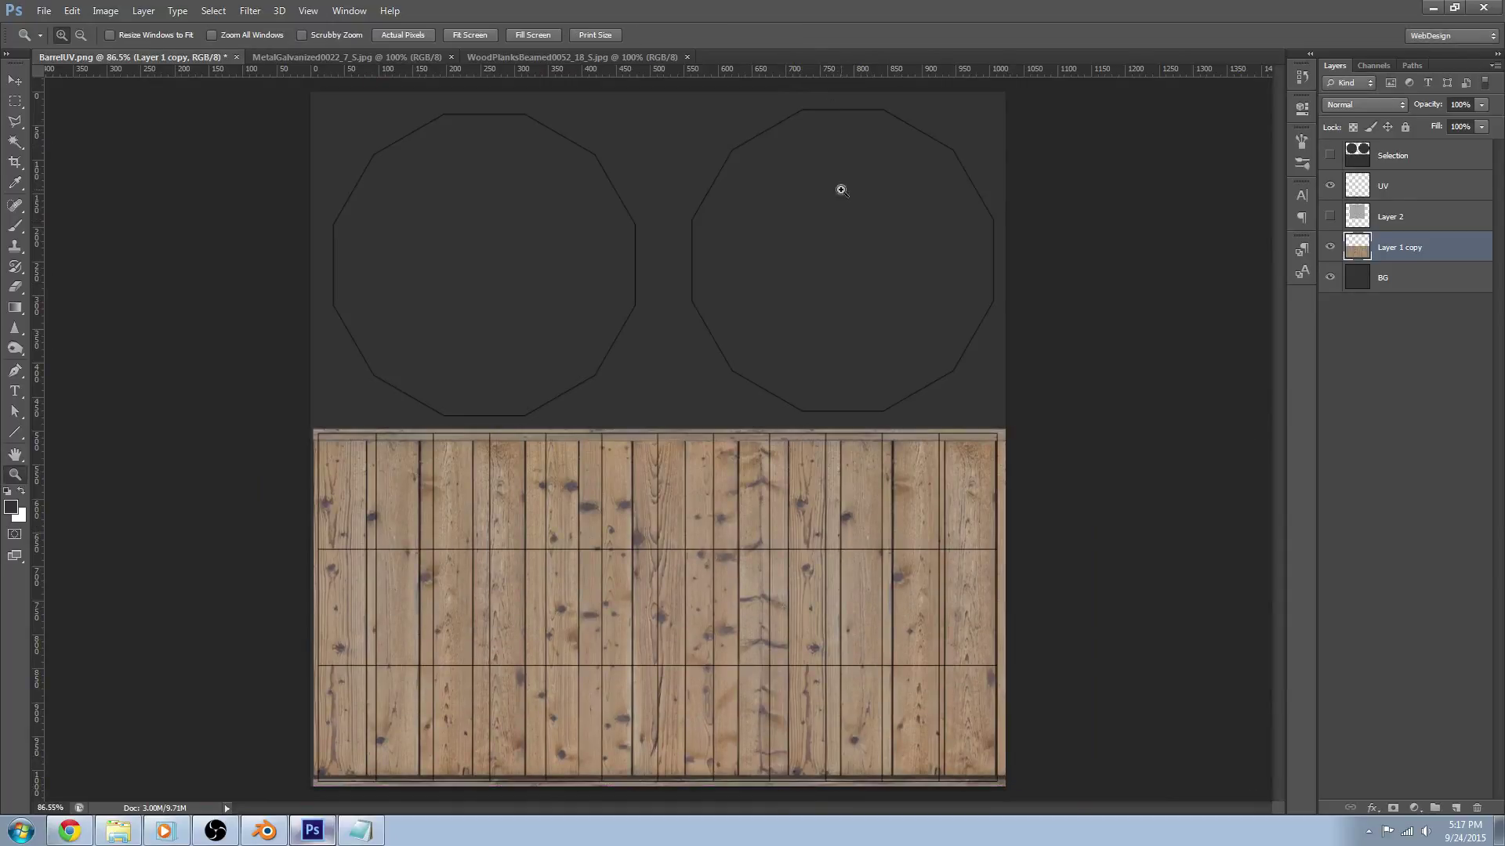
{"action": "left_click", "coordinate": [1329, 186]}
Save As with JPEG format, choosing BarrelDiffuse as the file to overwrite
{"action": "key", "text": "ctrl+shift+s"}
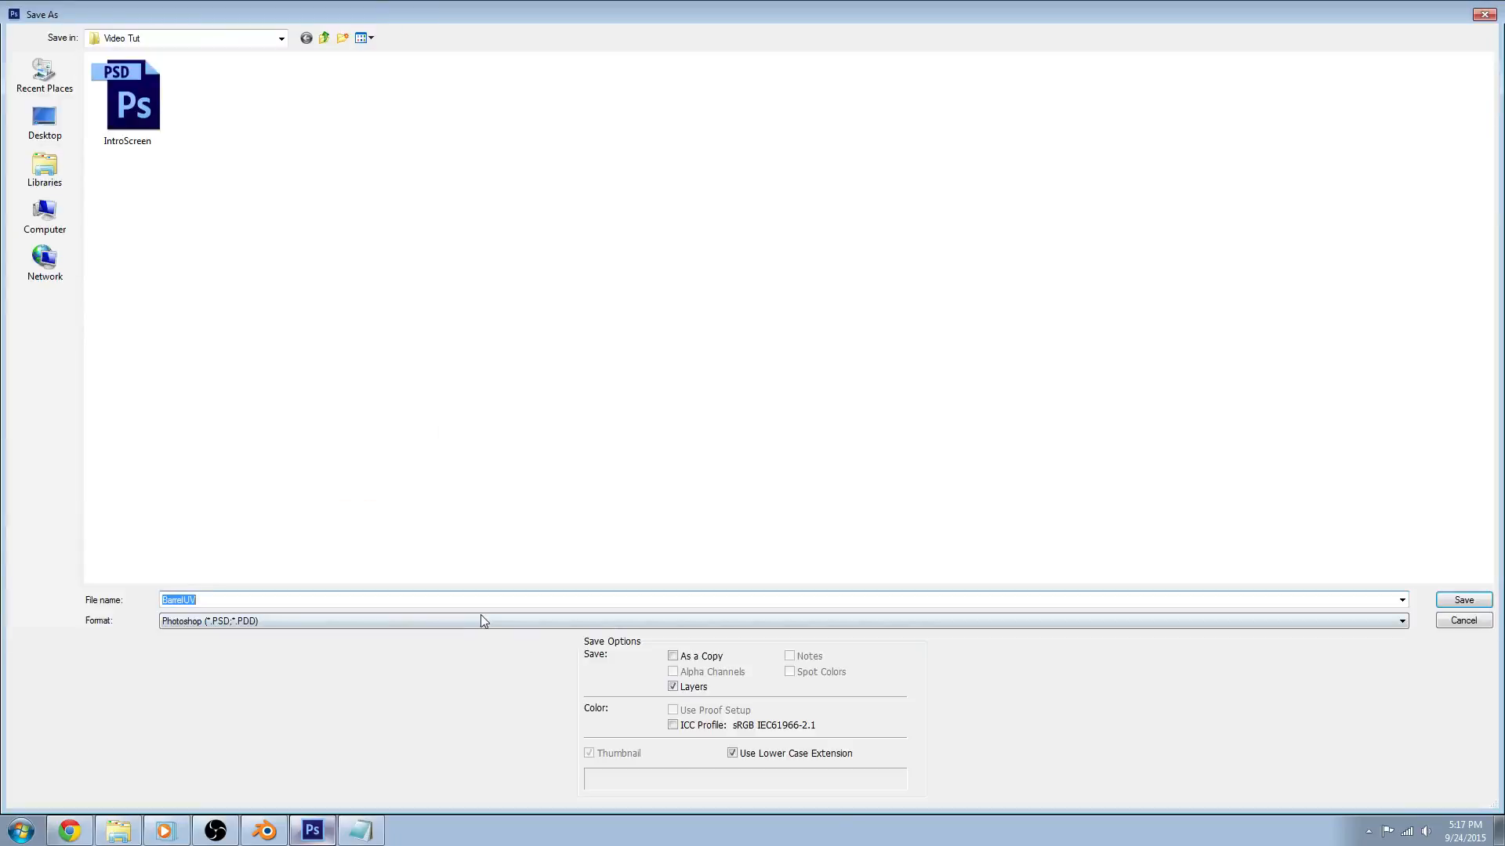
{"action": "left_click", "coordinate": [781, 622]}
{"action": "left_click", "coordinate": [429, 707]}
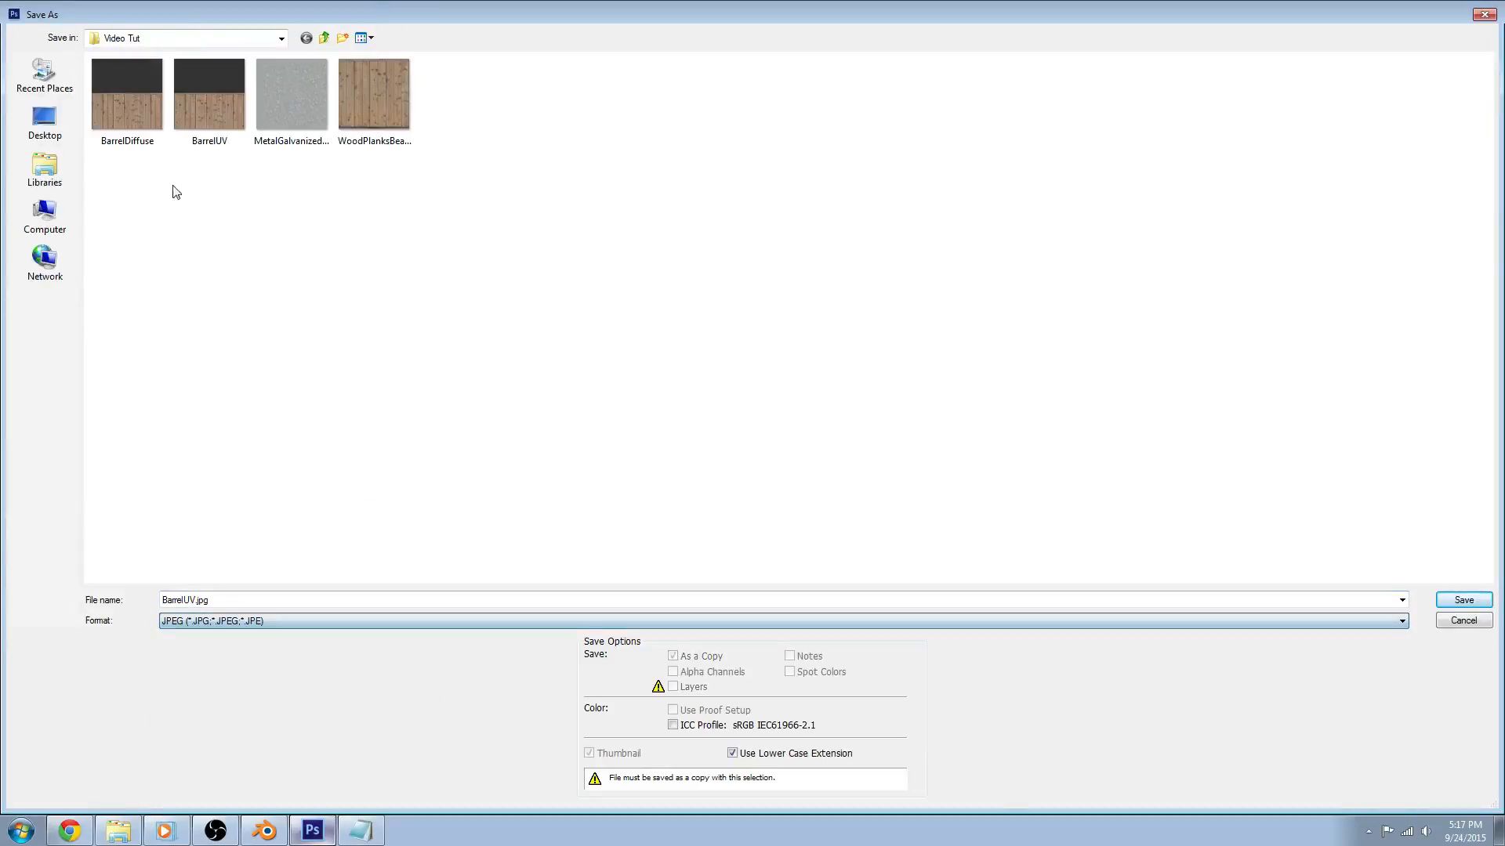
{"action": "left_click", "coordinate": [128, 100]}
Confirm replacing BarrelDiffuse.jpg and accept the JPEG quality options
{"action": "left_click", "coordinate": [1463, 601]}
{"action": "left_click", "coordinate": [720, 311]}
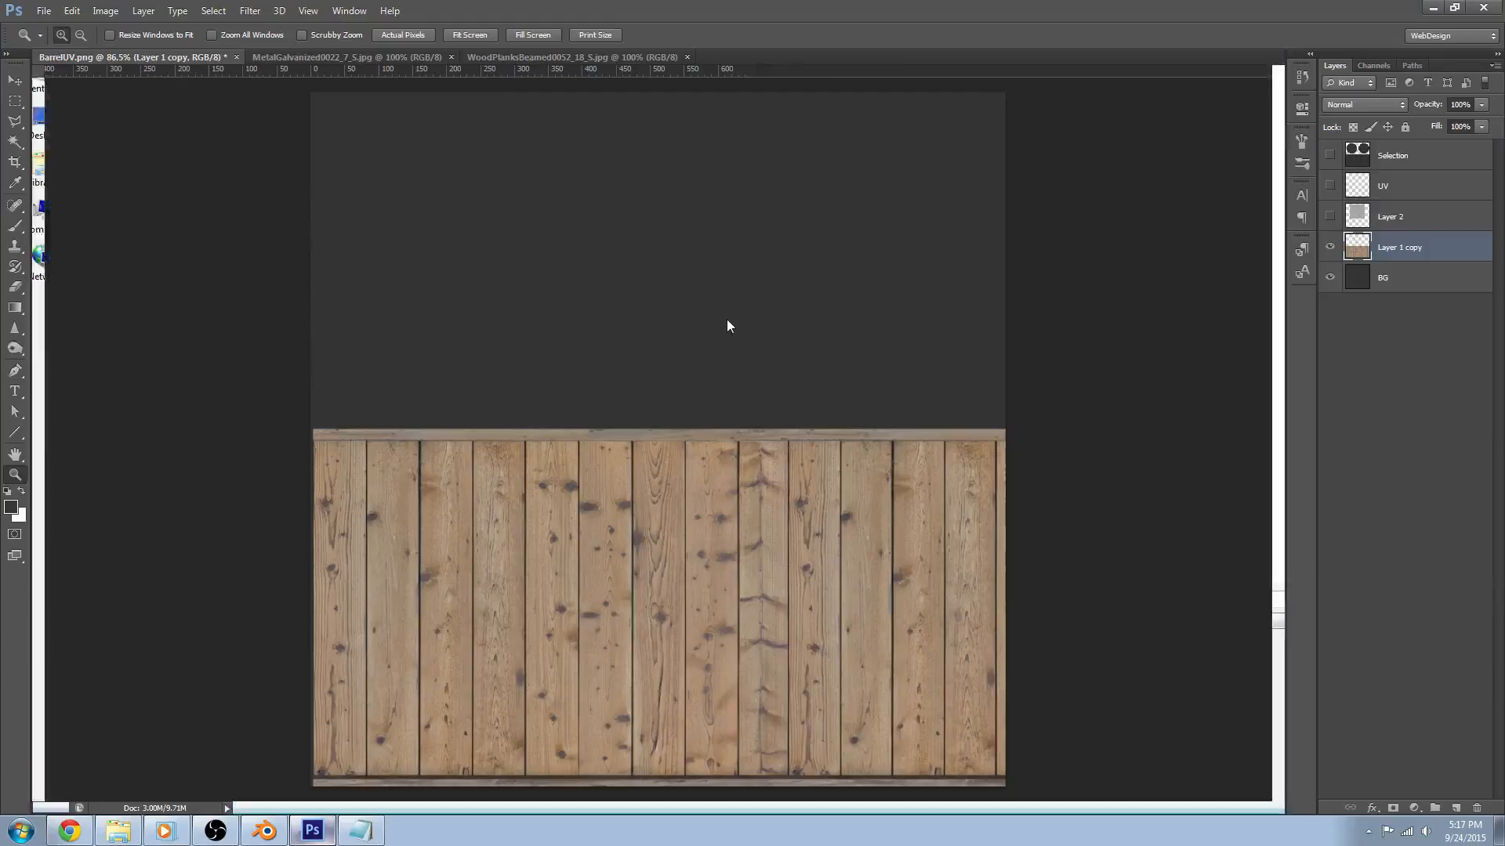
{"action": "left_click", "coordinate": [647, 179]}
In Blender, orbit to view the refitted plank texture on the barrel from above and below
{"action": "left_click", "coordinate": [263, 831]}
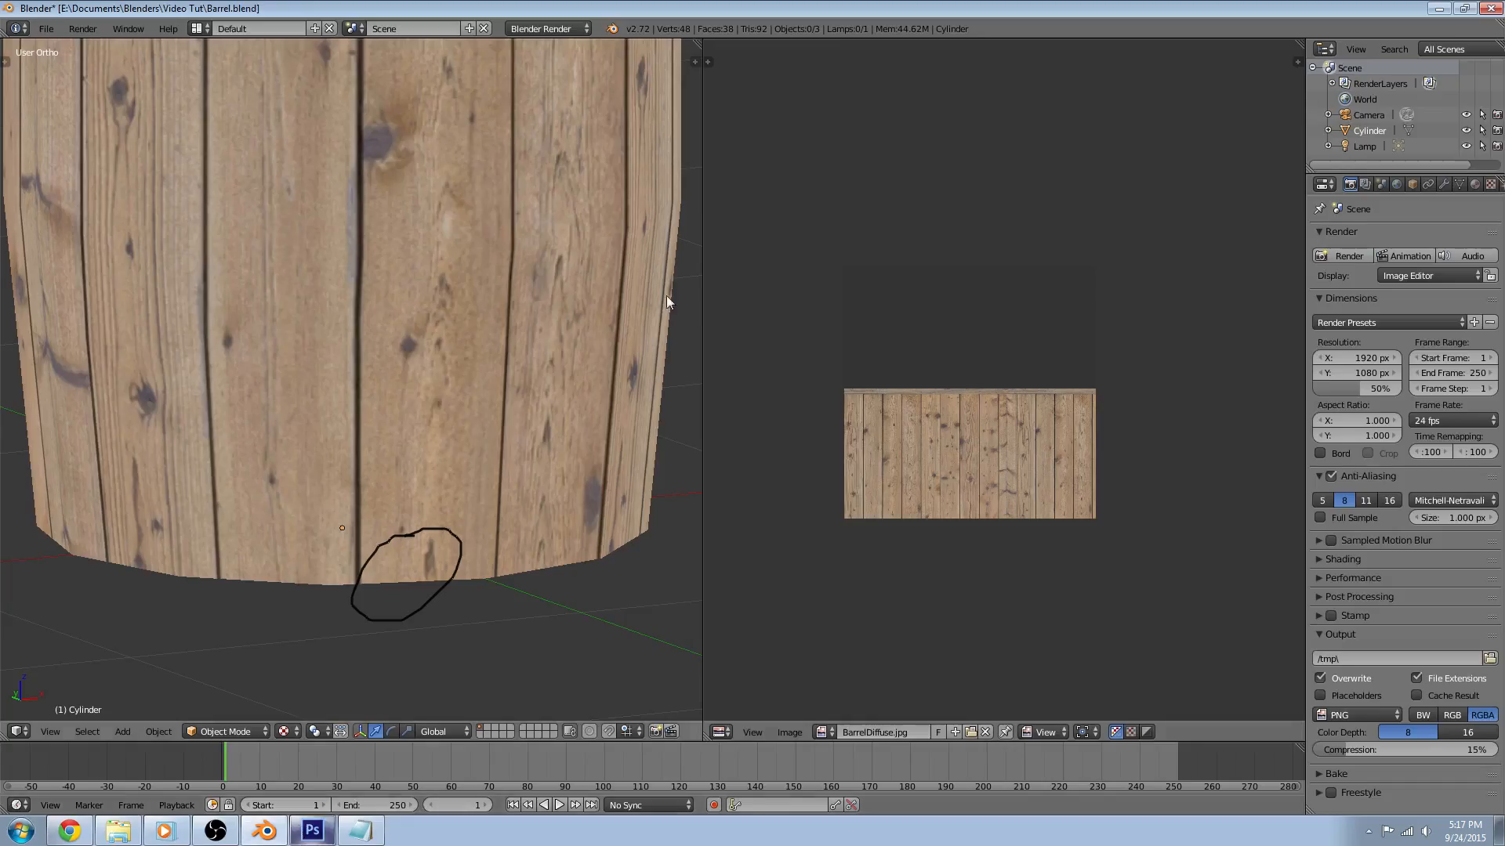
{"action": "scroll", "coordinate": [556, 549], "scroll_direction": "down", "scroll_amount": 2}
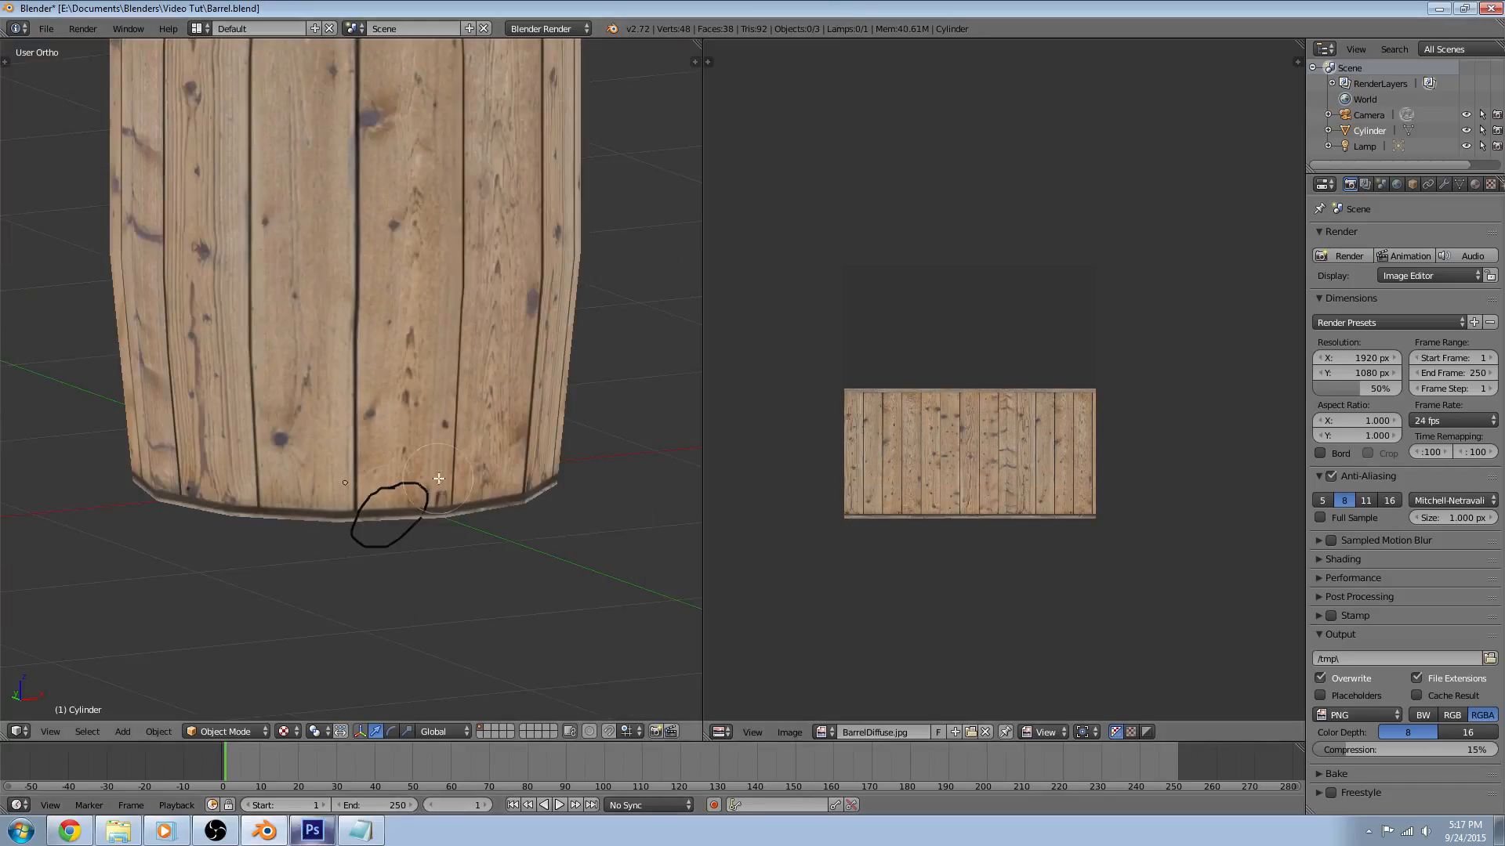
{"action": "mouse_move", "coordinate": [439, 479]}
{"action": "middle_mouse_down"}
{"action": "mouse_move", "coordinate": [484, 269]}
{"action": "mouse_move", "coordinate": [393, 236]}
{"action": "middle_mouse_up"}
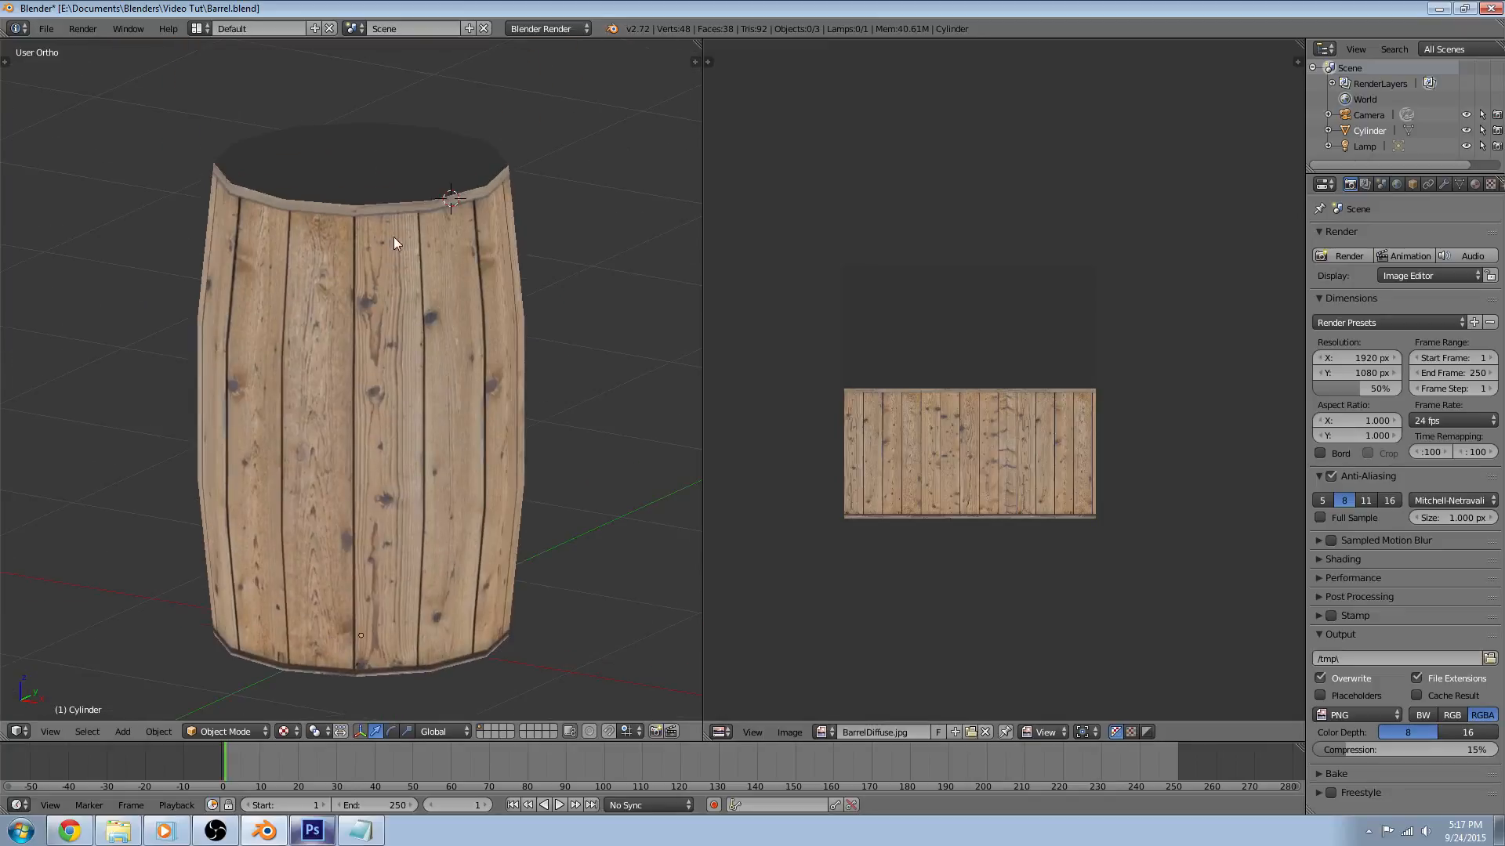
{"action": "mouse_move", "coordinate": [556, 277]}
{"action": "middle_mouse_down"}
{"action": "mouse_move", "coordinate": [483, 577]}
{"action": "mouse_move", "coordinate": [449, 533]}
{"action": "middle_mouse_up"}
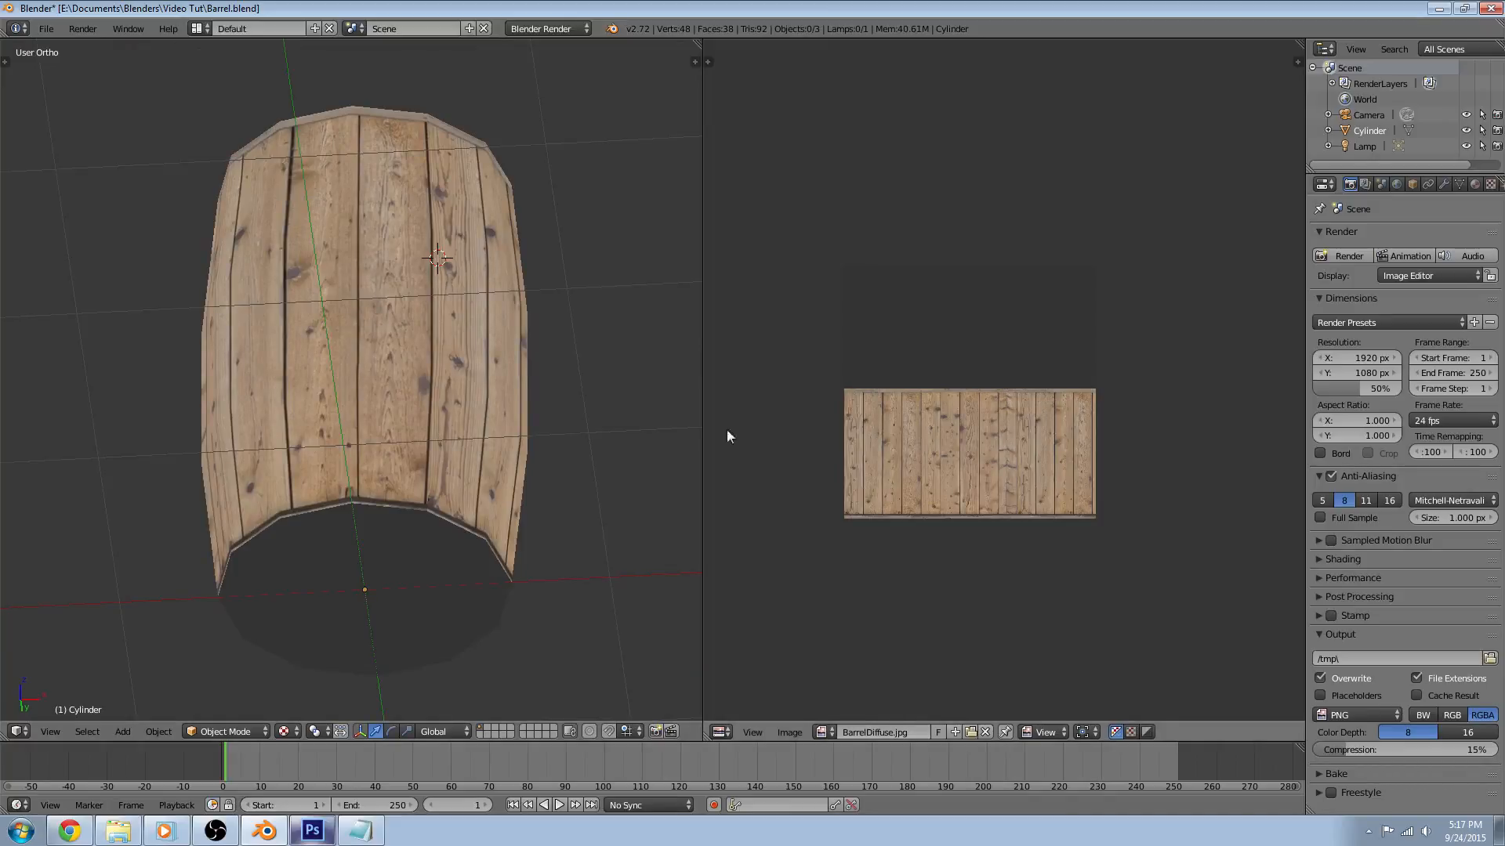
Back in Photoshop, show the UV overlay and zoom in on the circular cap outlines
{"action": "left_click", "coordinate": [311, 831]}
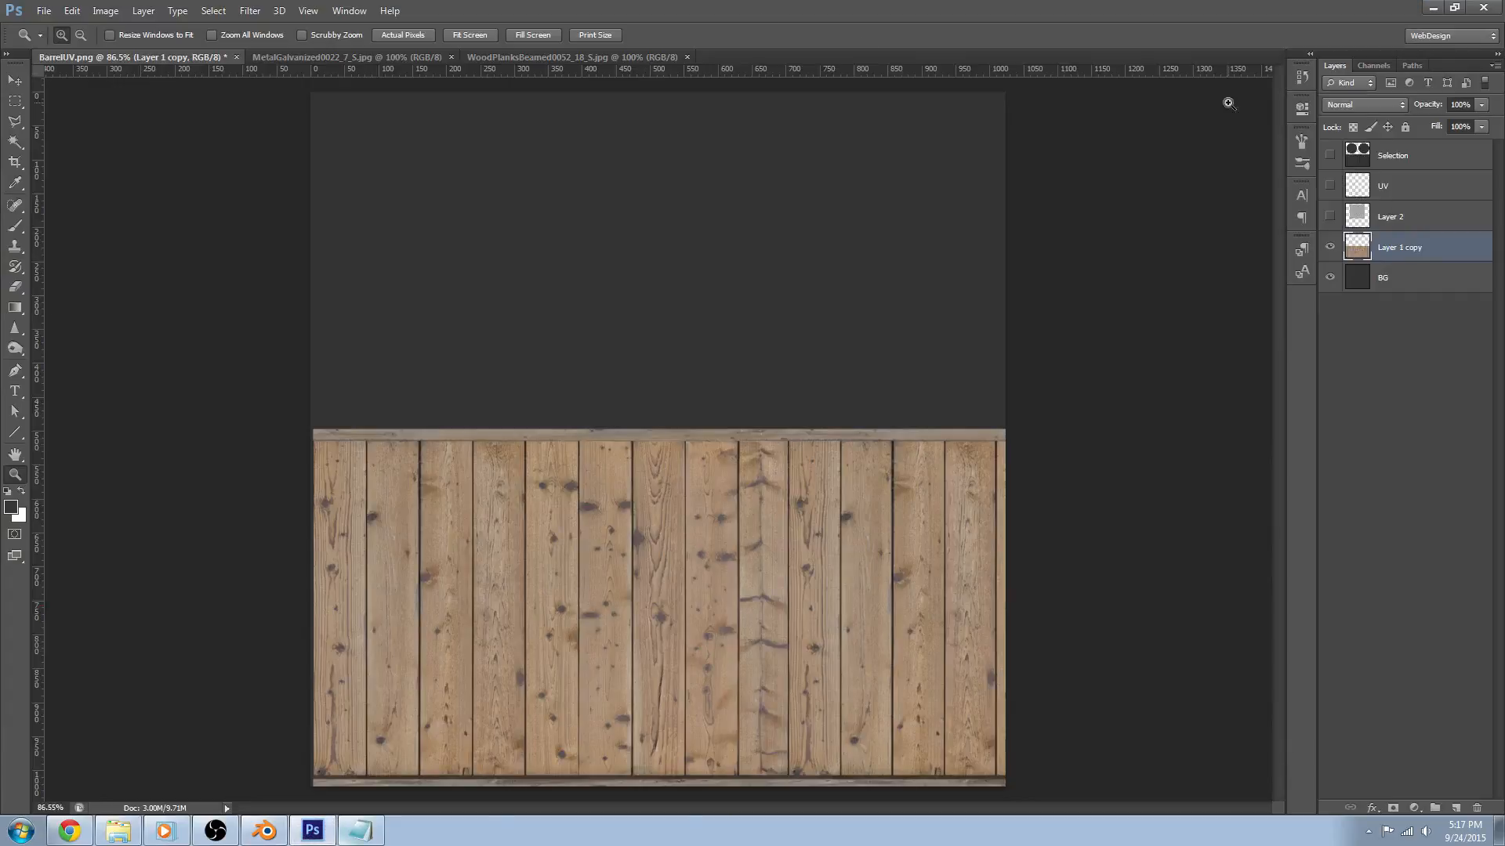
{"action": "left_click", "coordinate": [1415, 354]}
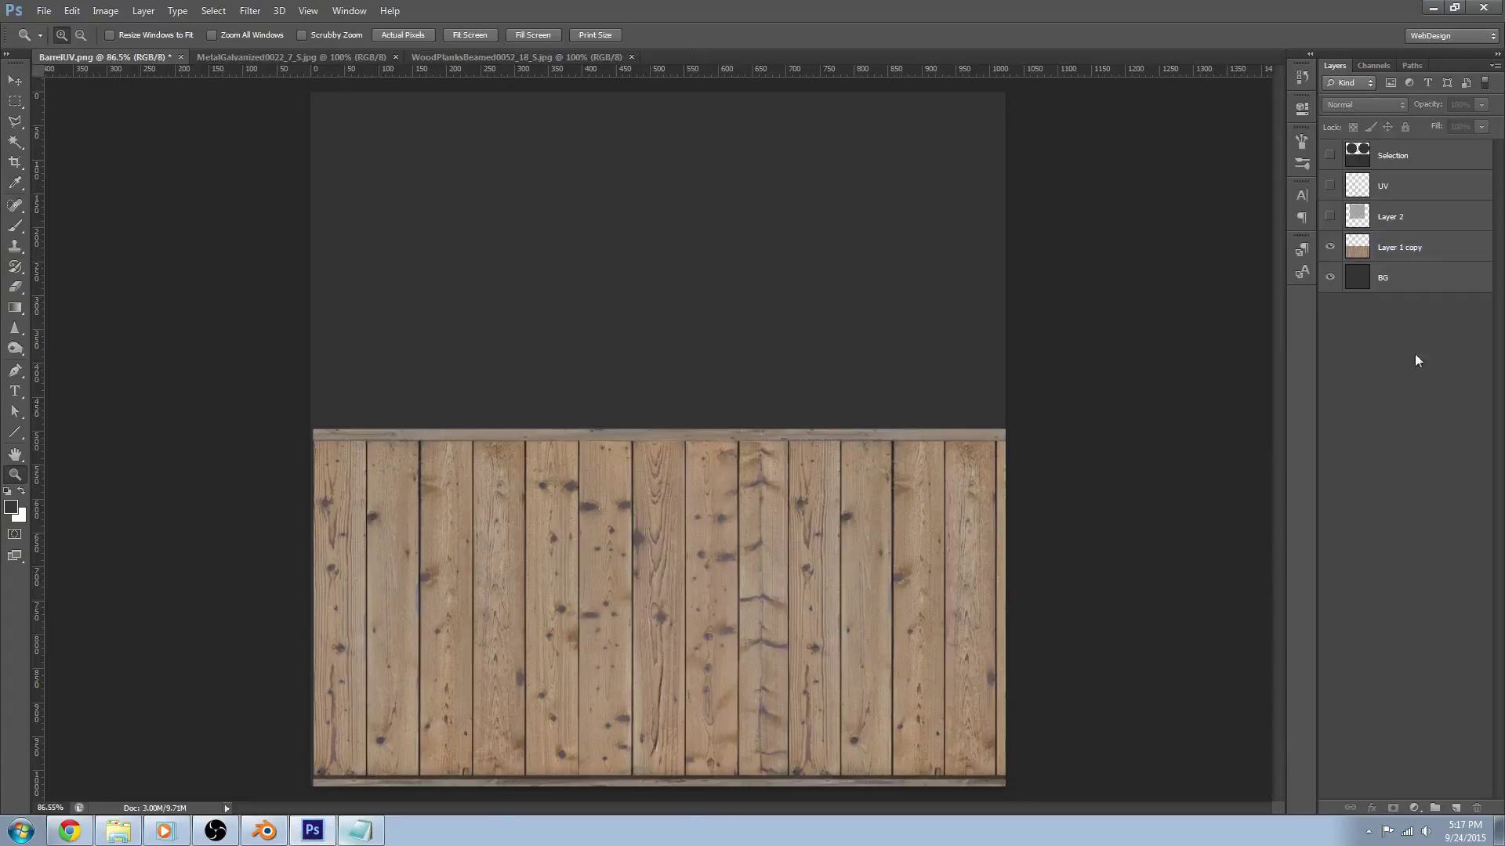
{"action": "left_click", "coordinate": [1329, 185]}
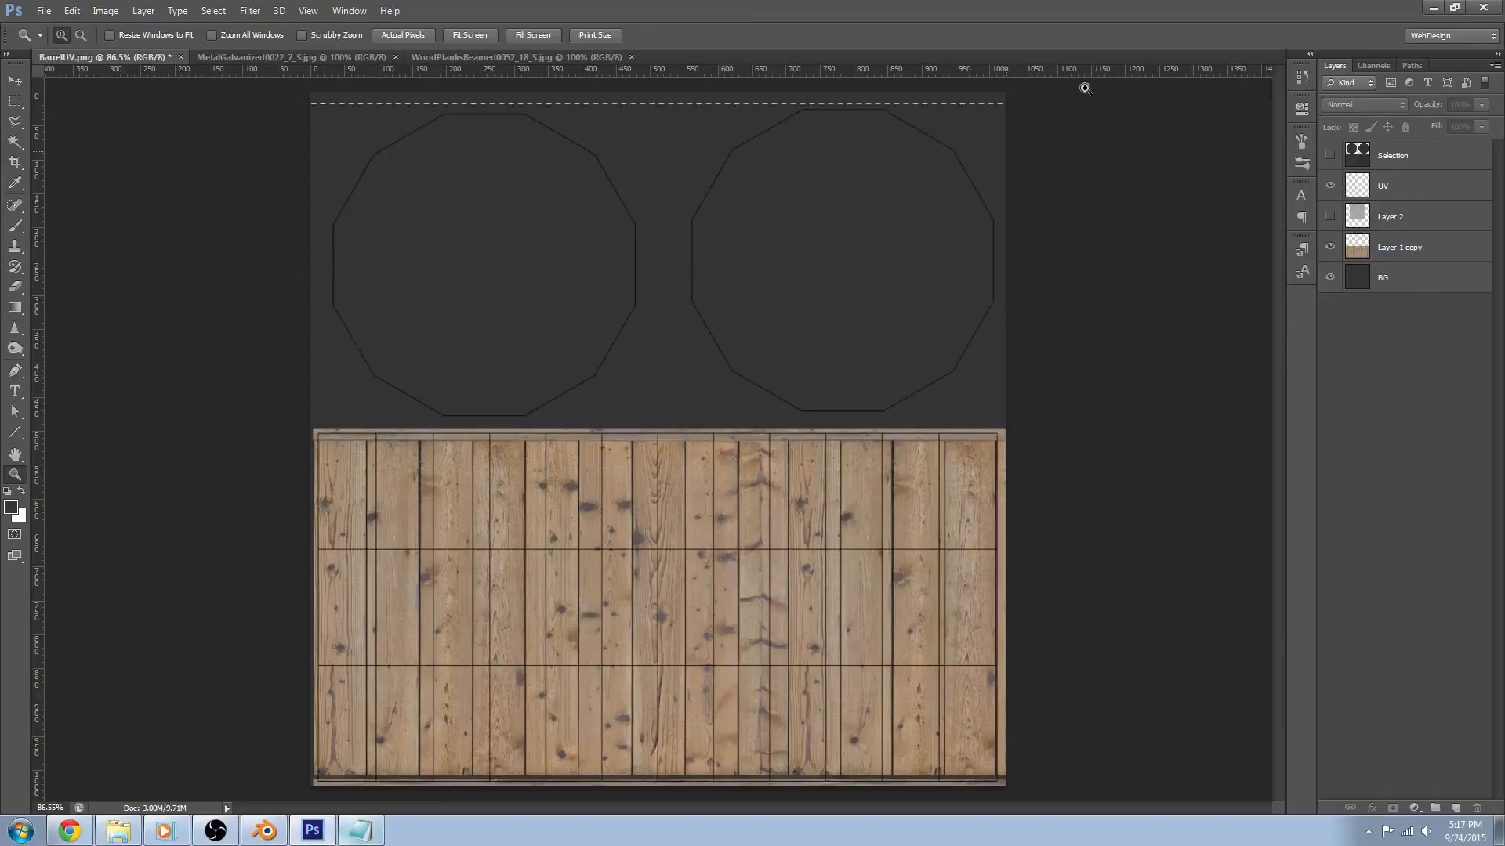
{"action": "left_click", "coordinate": [1008, 246]}
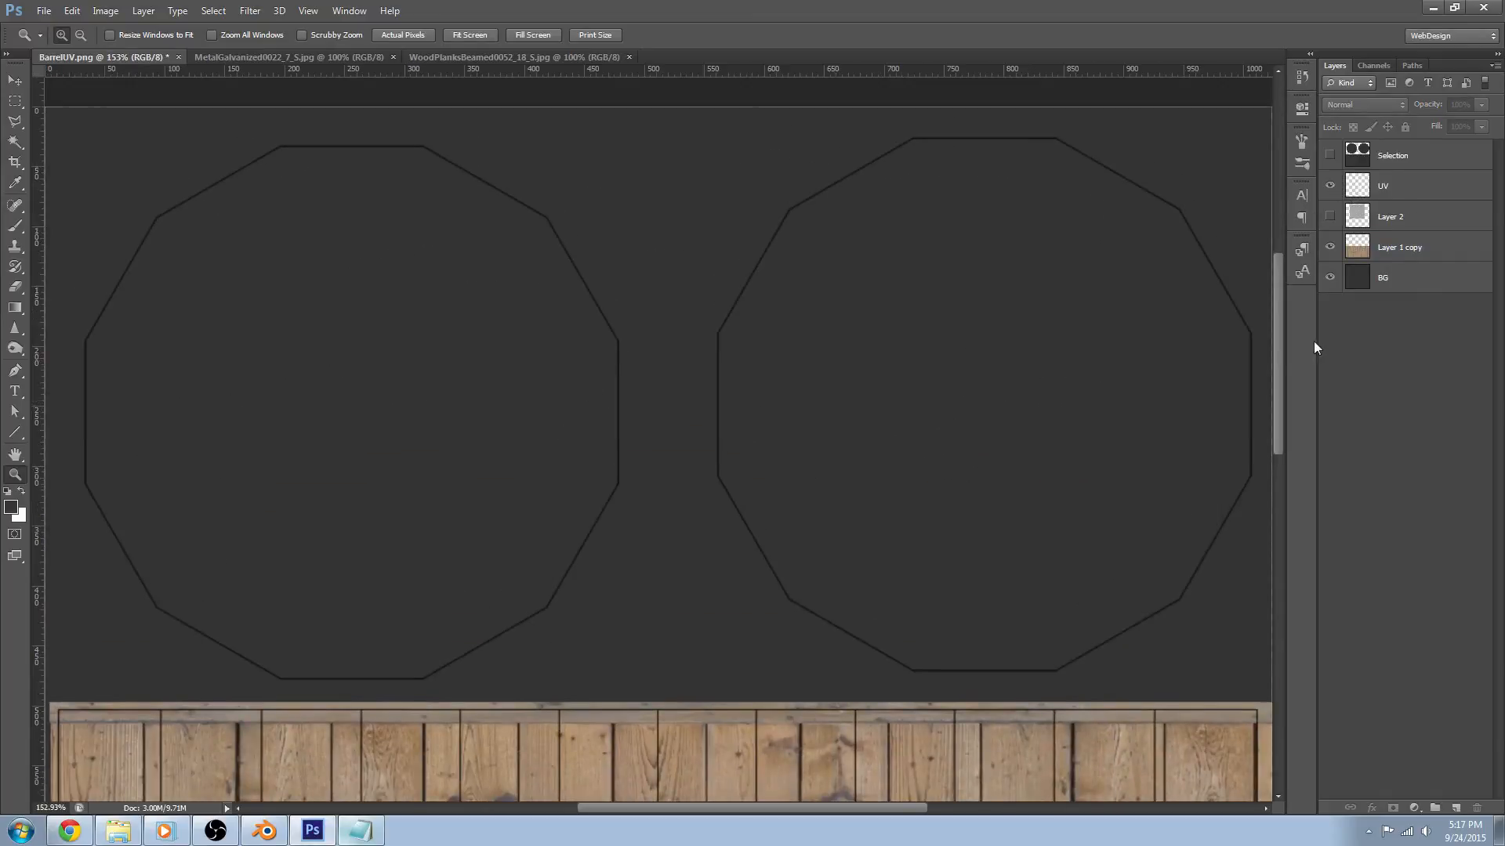
Copy the WoodPlanksBeamed image and paste it into BarrelUV as a new layer
{"action": "left_click", "coordinate": [514, 57]}
{"action": "key", "text": "v"}
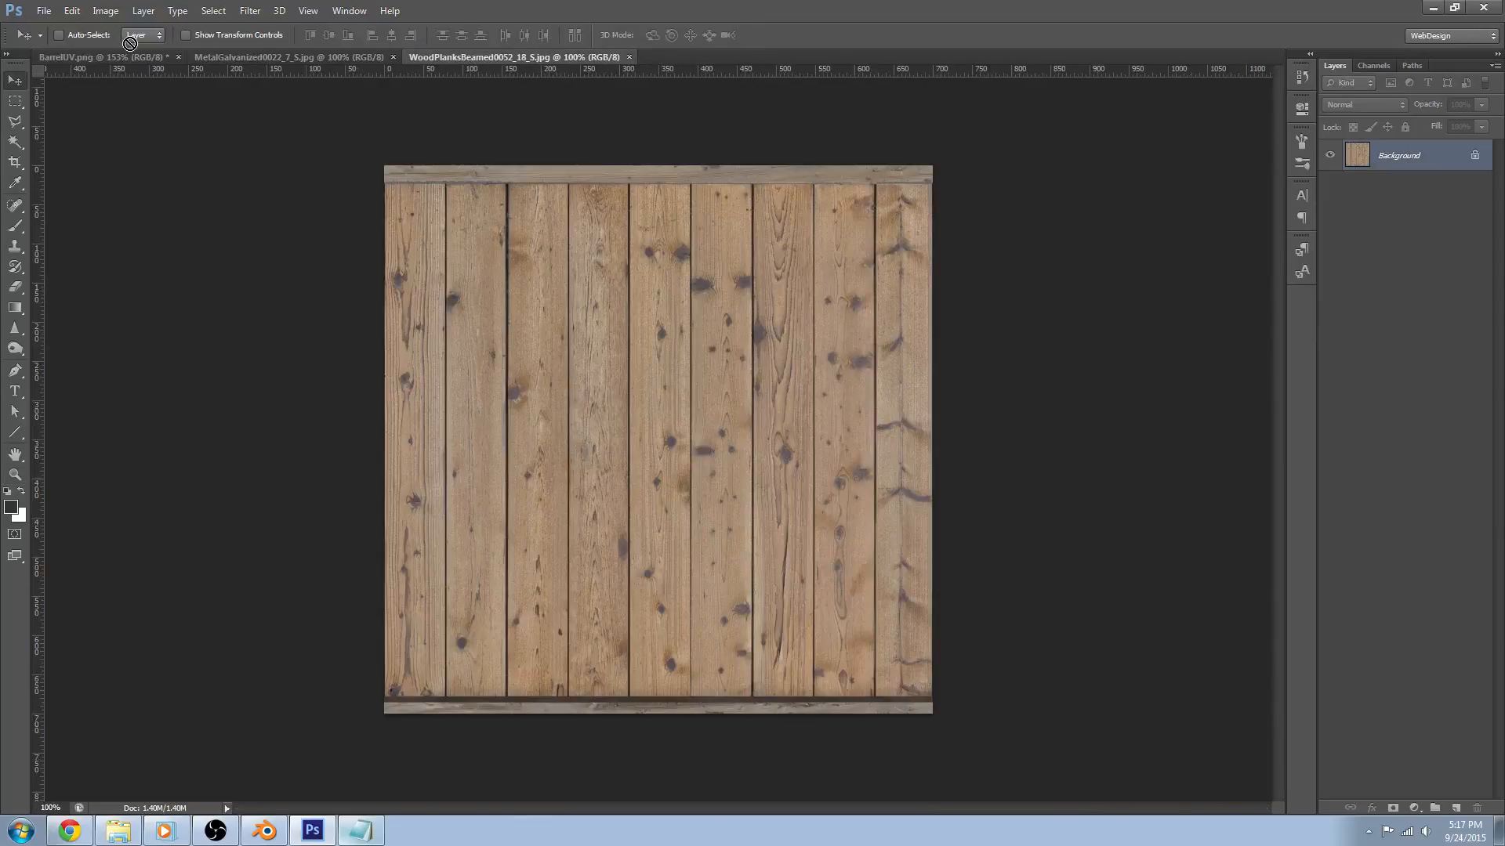
{"action": "left_click", "coordinate": [119, 56]}
{"action": "key", "text": "ctrl+v"}
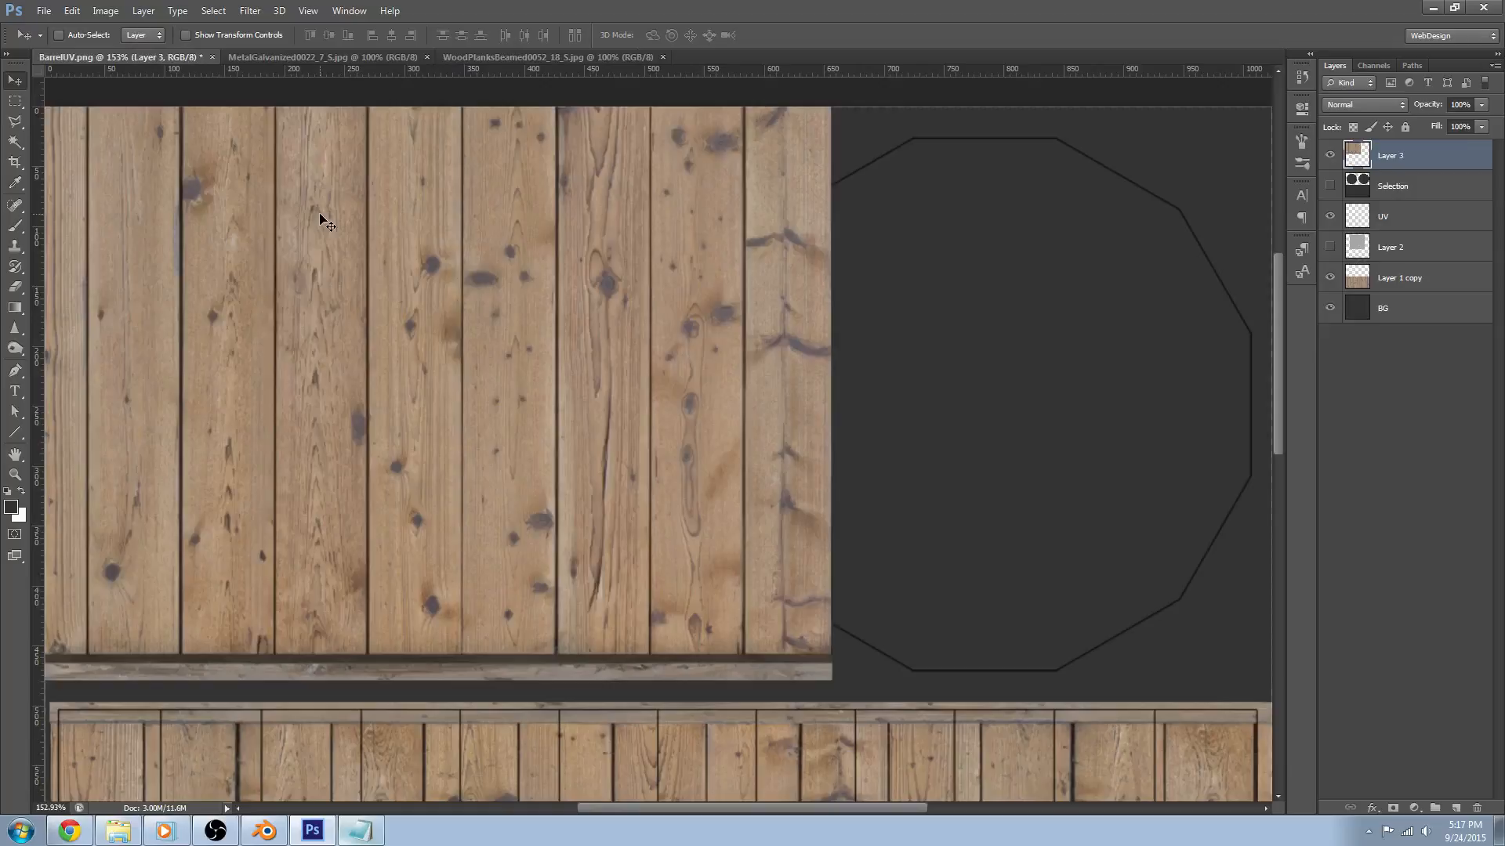
{"action": "scroll", "coordinate": [327, 223], "scroll_direction": "down", "scroll_amount": 2, "text": "alt"}
Position the pasted planks over the left cap outline, nudging them down about 22 px
{"action": "mouse_move", "coordinate": [487, 241]}
{"action": "left_mouse_down"}
{"action": "mouse_move", "coordinate": [492, 254]}
{"action": "mouse_move", "coordinate": [391, 245]}
{"action": "mouse_move", "coordinate": [406, 245]}
{"action": "left_mouse_up"}
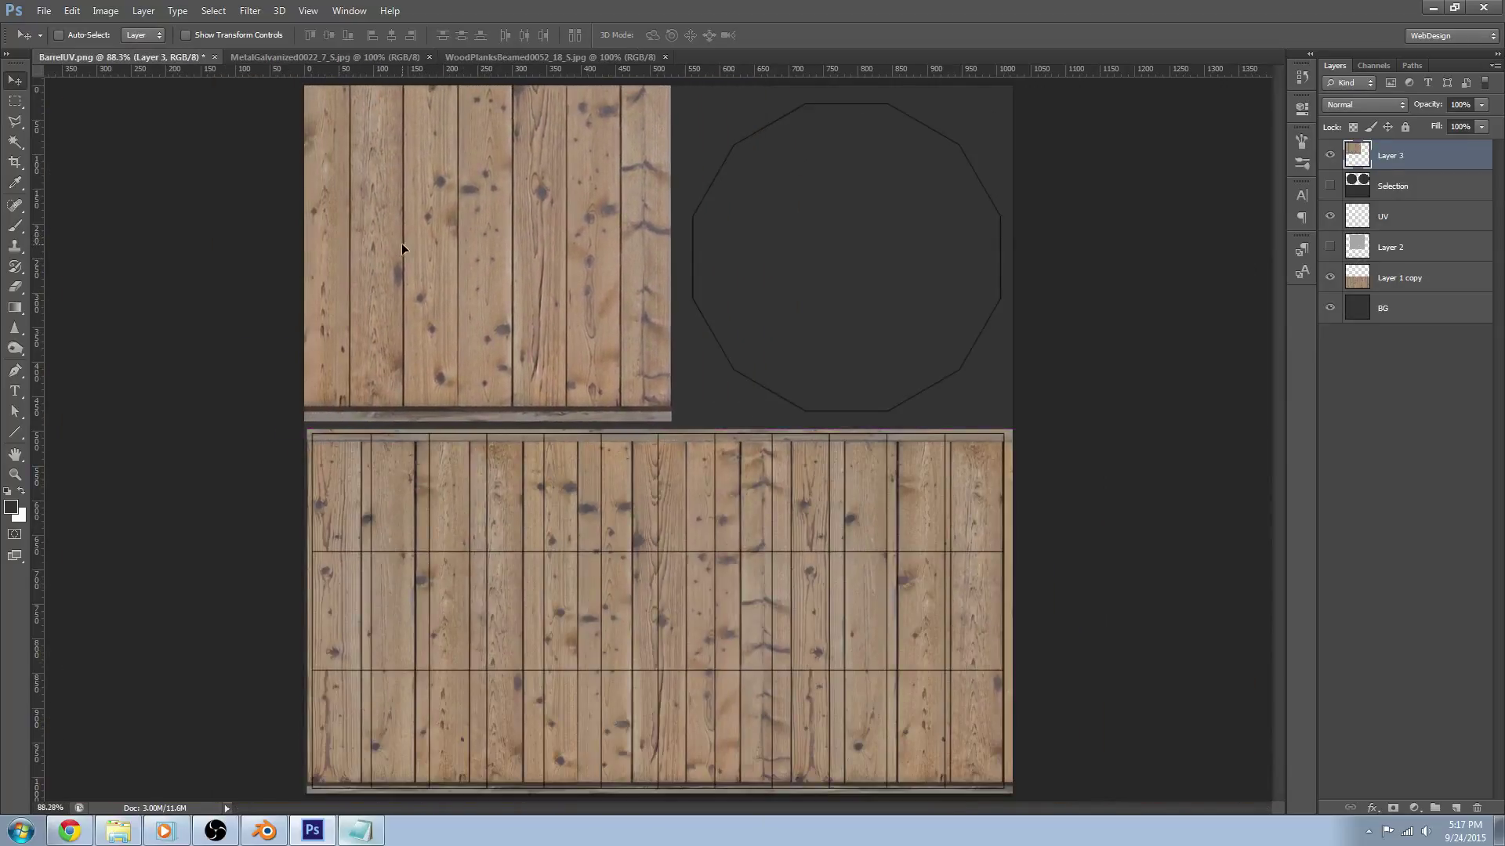
{"action": "left_click", "coordinate": [1360, 189], "text": "ctrl"}
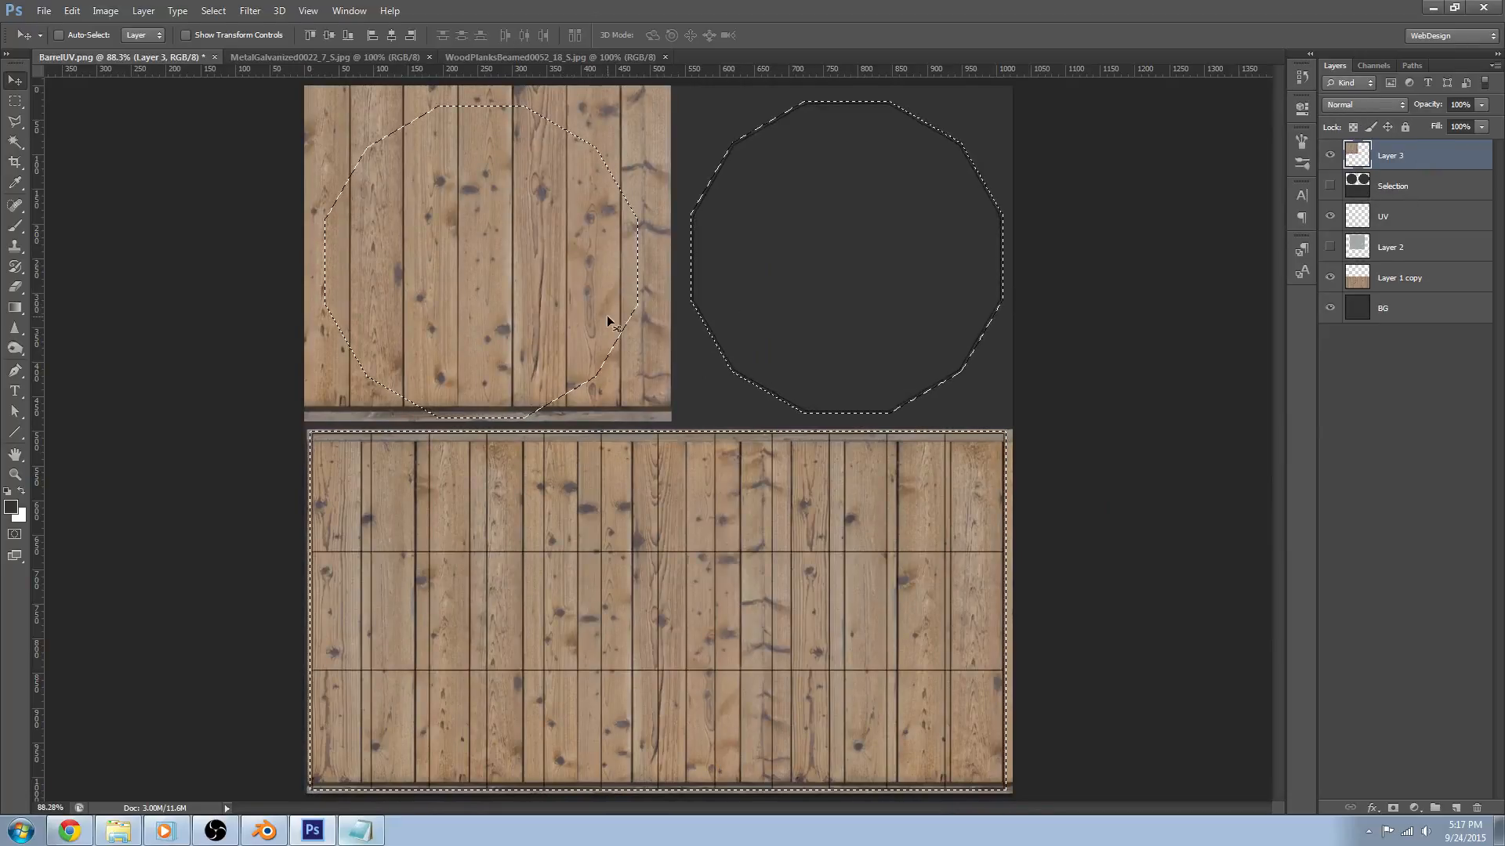
{"action": "key", "text": "ctrl+d"}
{"action": "left_click_drag", "start_coordinate": [662, 256], "coordinate": [657, 282]}
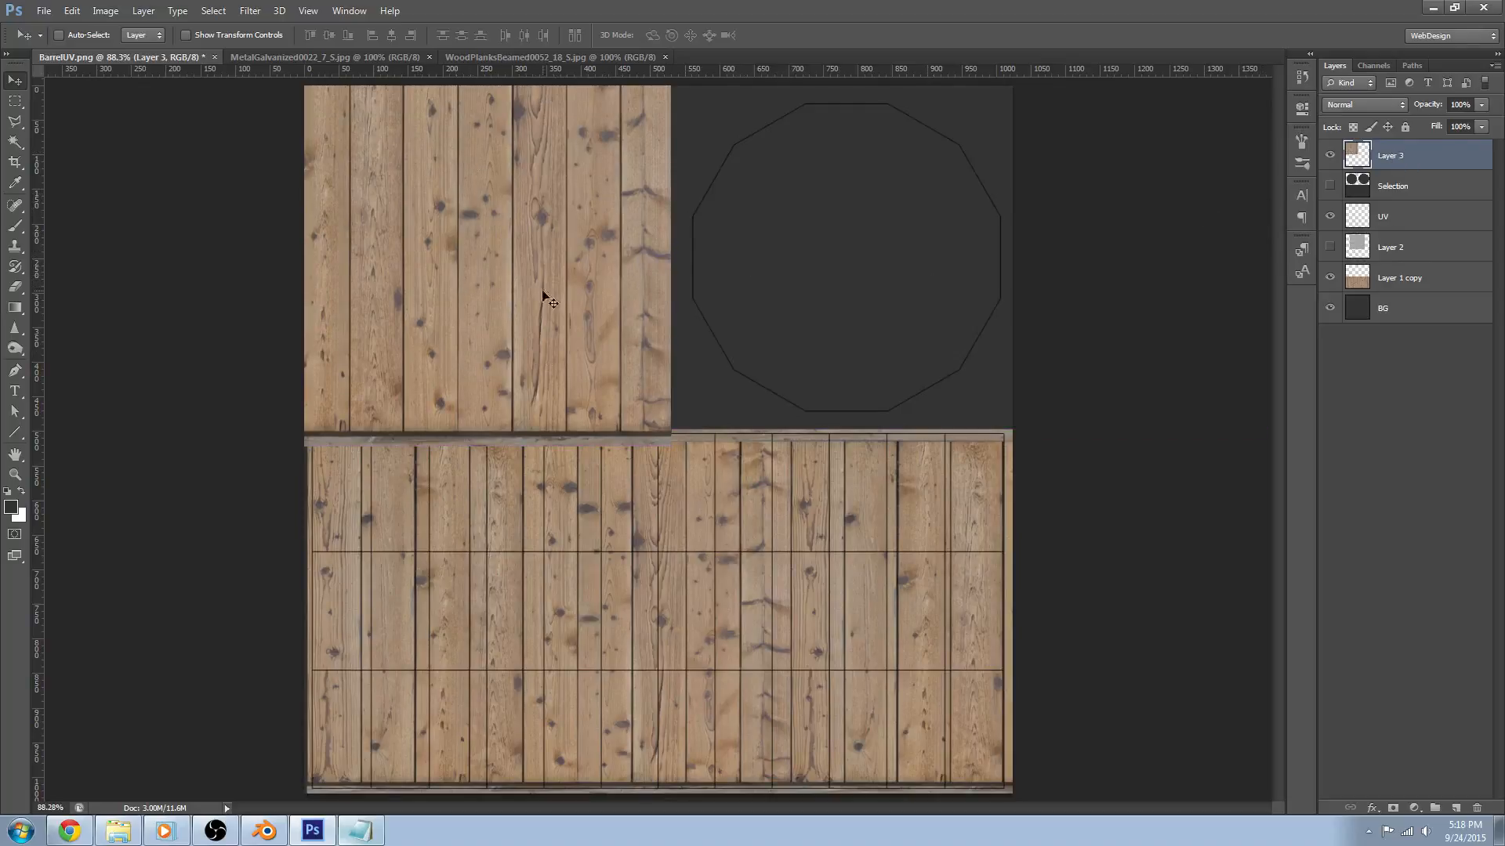
Load the Selection layer's shape, invert it and delete the planks outside the left octagon
{"action": "left_click", "coordinate": [1358, 185], "text": "ctrl"}
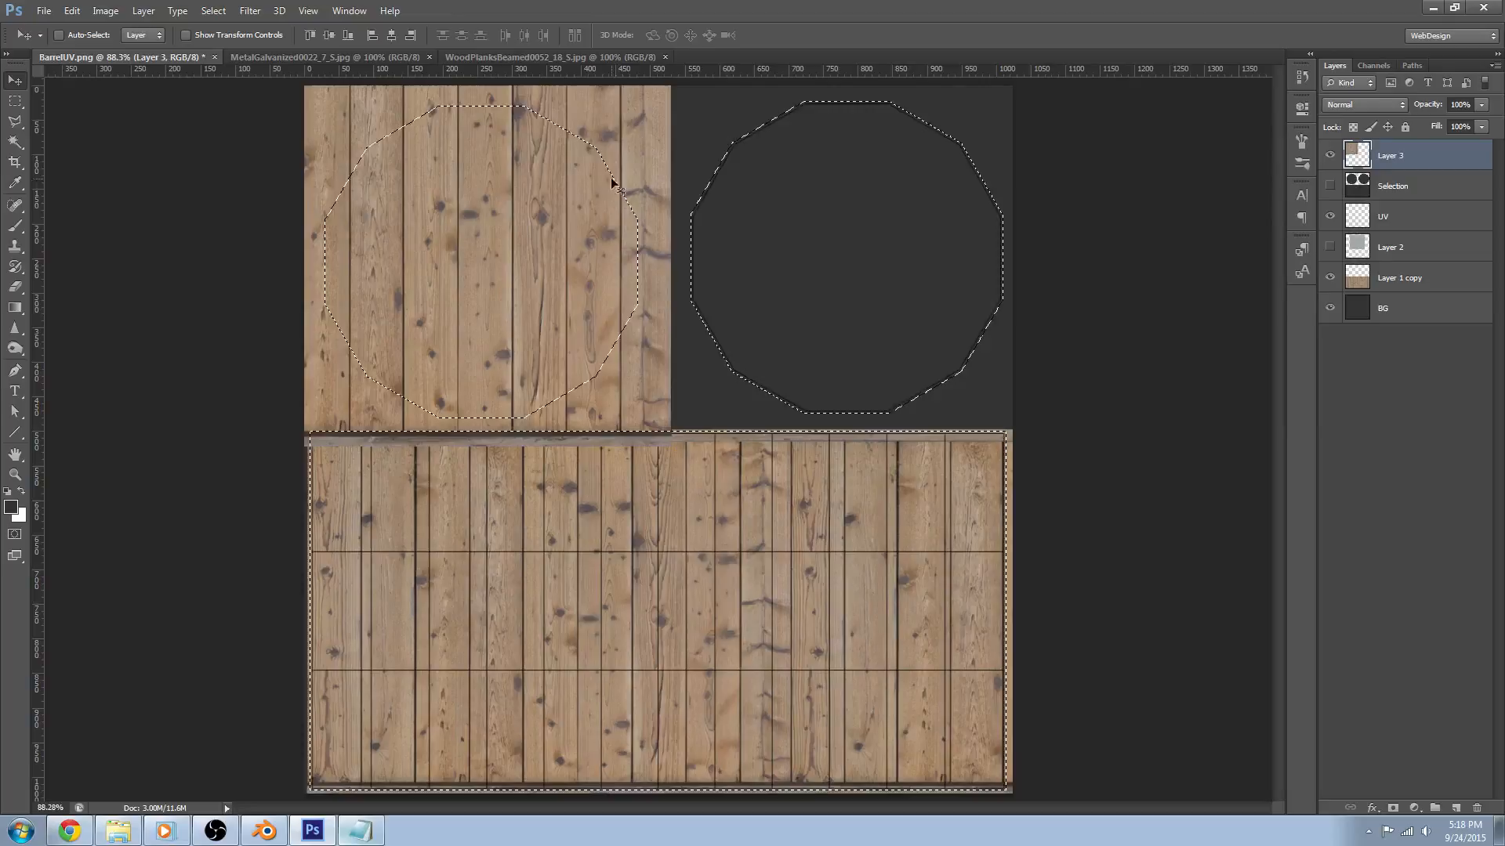
{"action": "key", "text": "w"}
{"action": "right_click", "coordinate": [630, 148]}
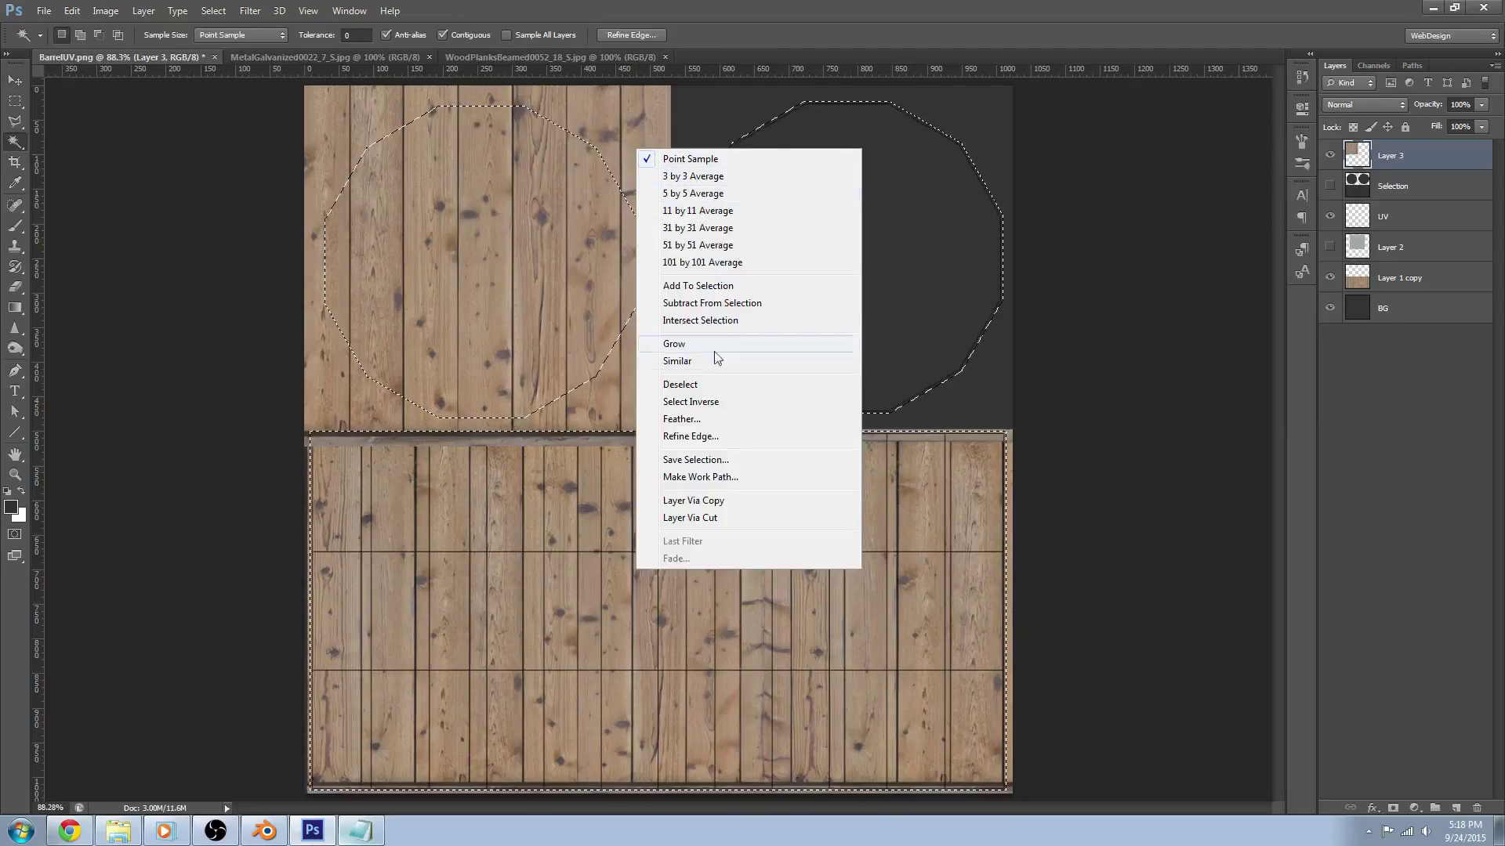
{"action": "left_click", "coordinate": [713, 398]}
{"action": "key", "text": "Delete"}
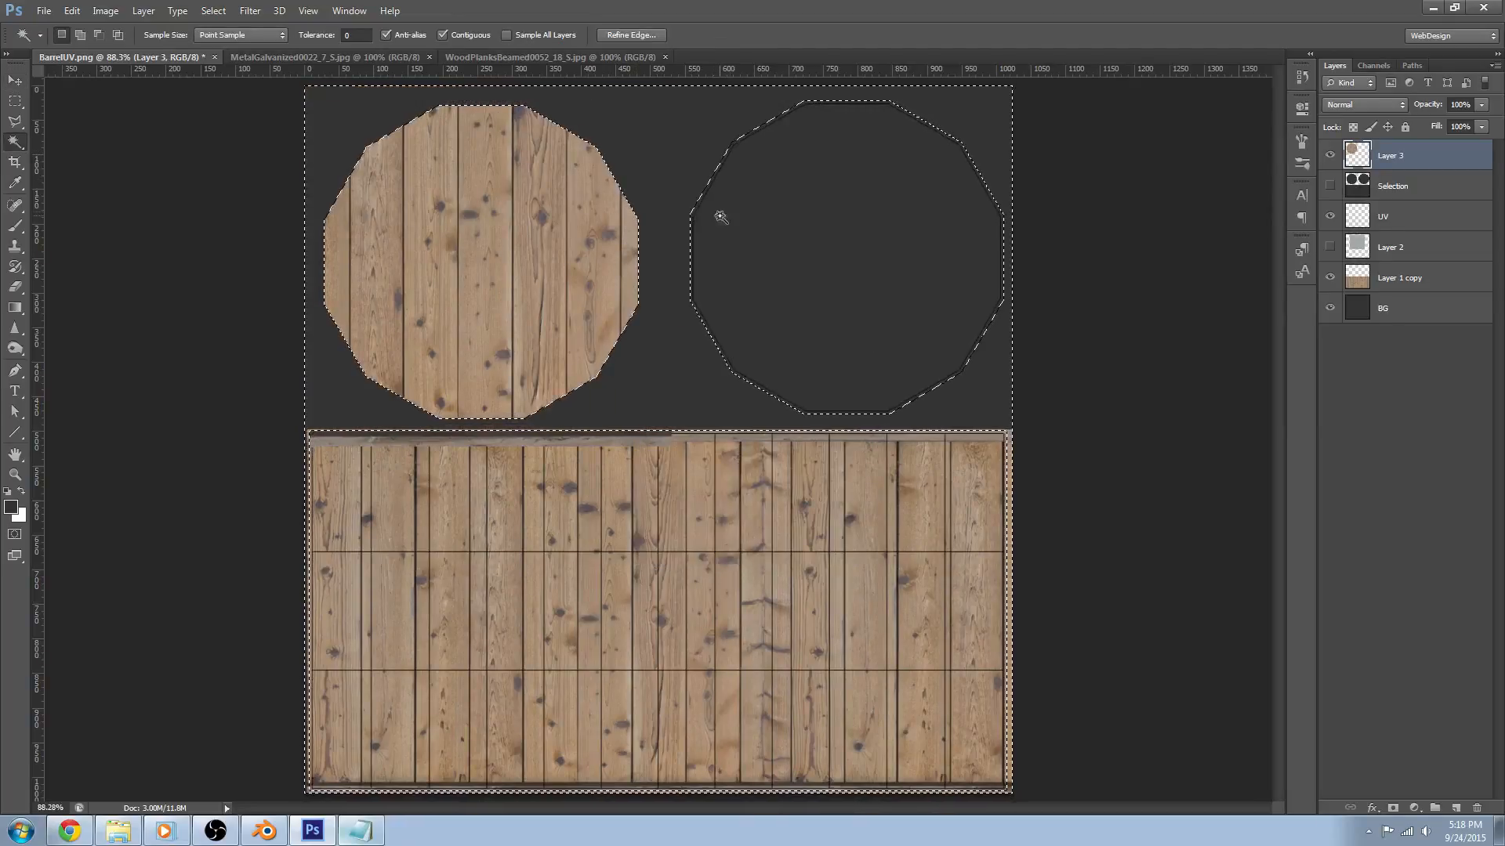
{"action": "key", "text": "ctrl+d"}
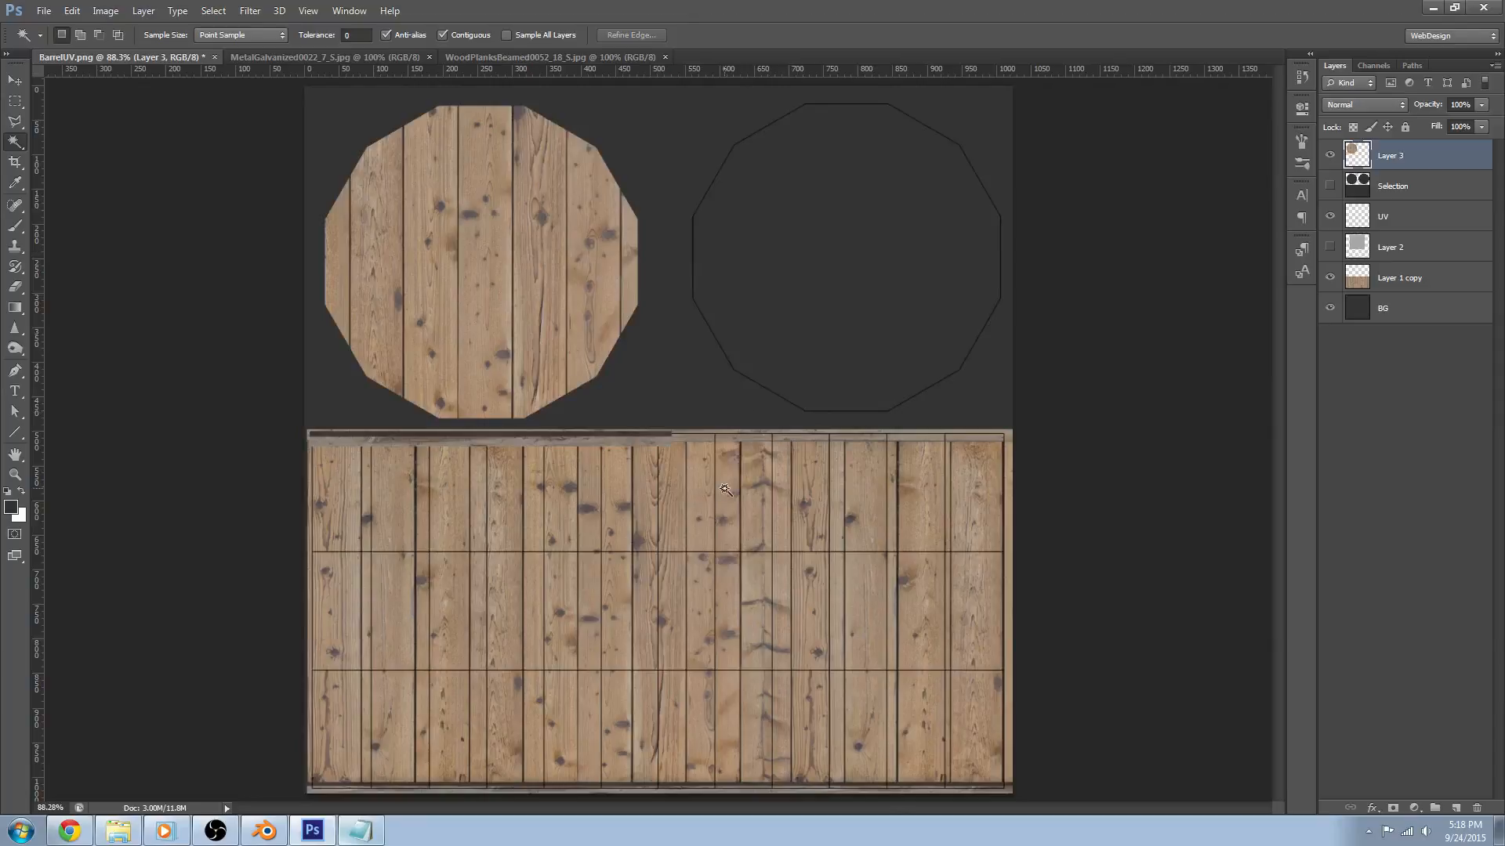
Marquee-select and delete the leftover dark strip atop the side planks
{"action": "key", "text": "m"}
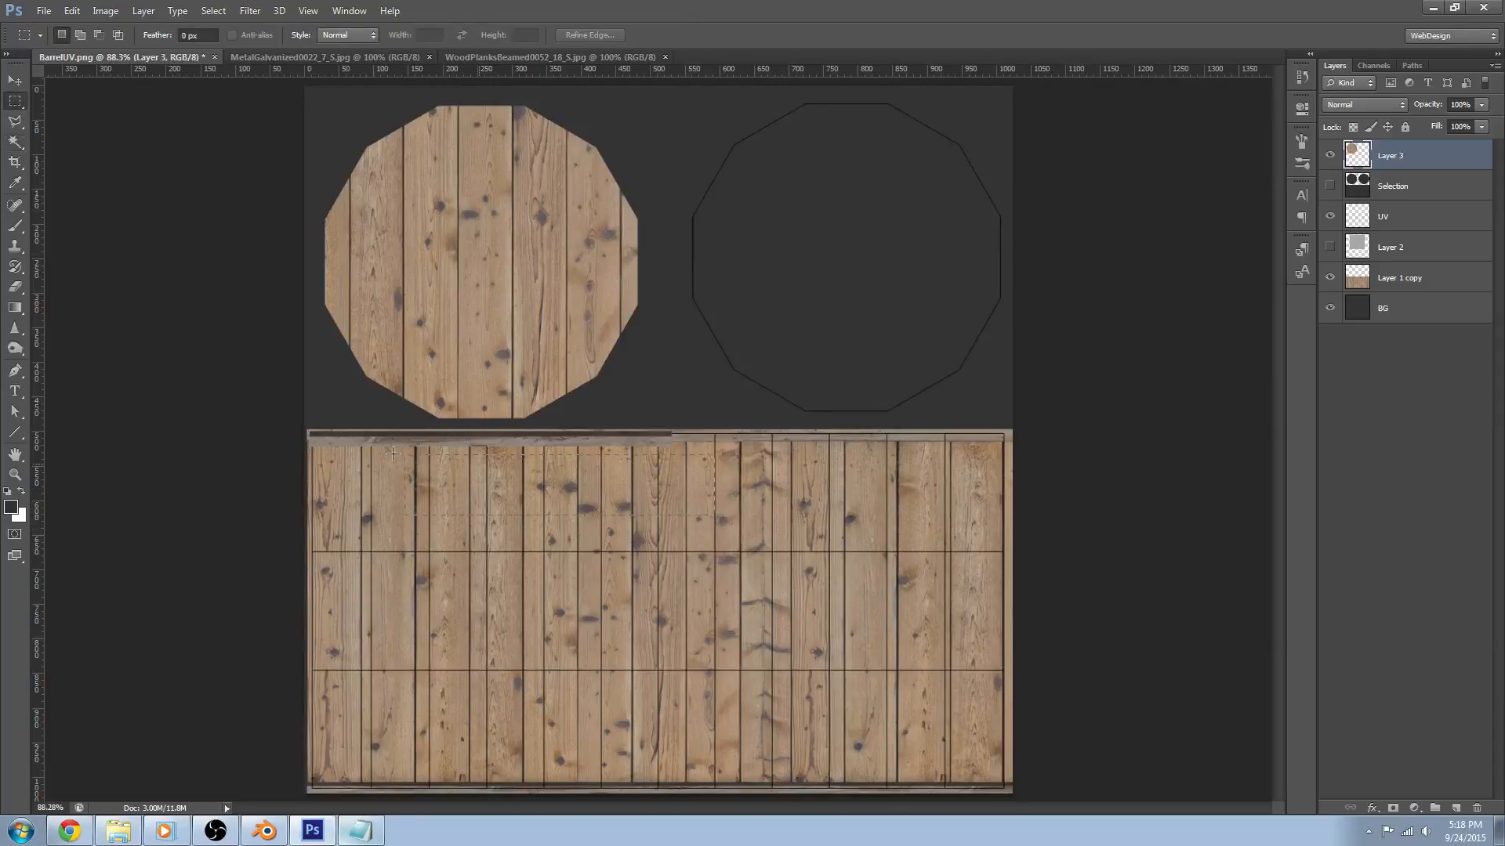
{"action": "left_click_drag", "start_coordinate": [713, 516], "coordinate": [290, 423]}
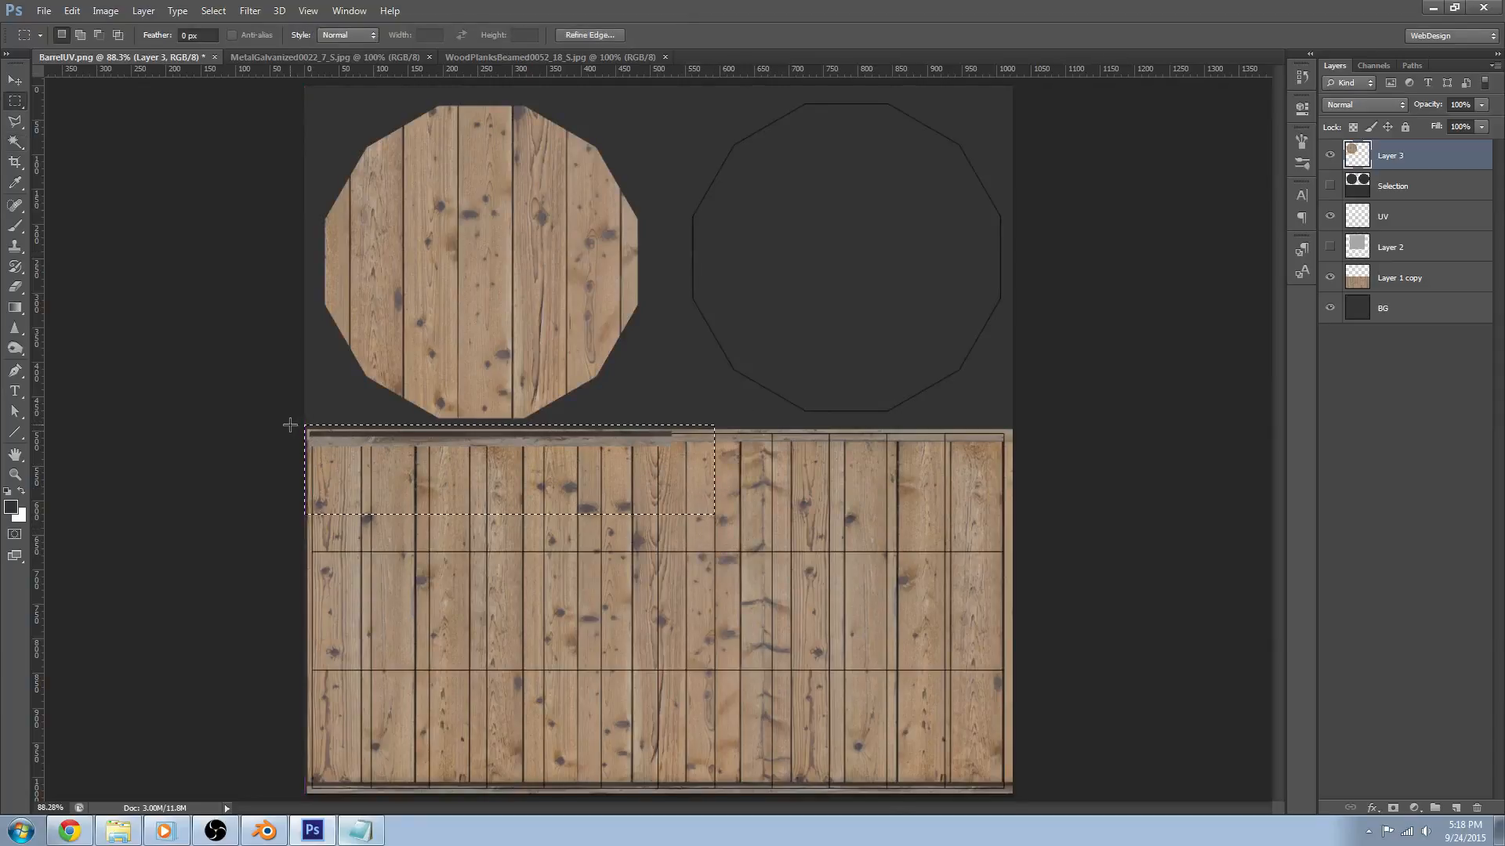
{"action": "key", "text": "Delete"}
{"action": "key", "text": "ctrl+d"}
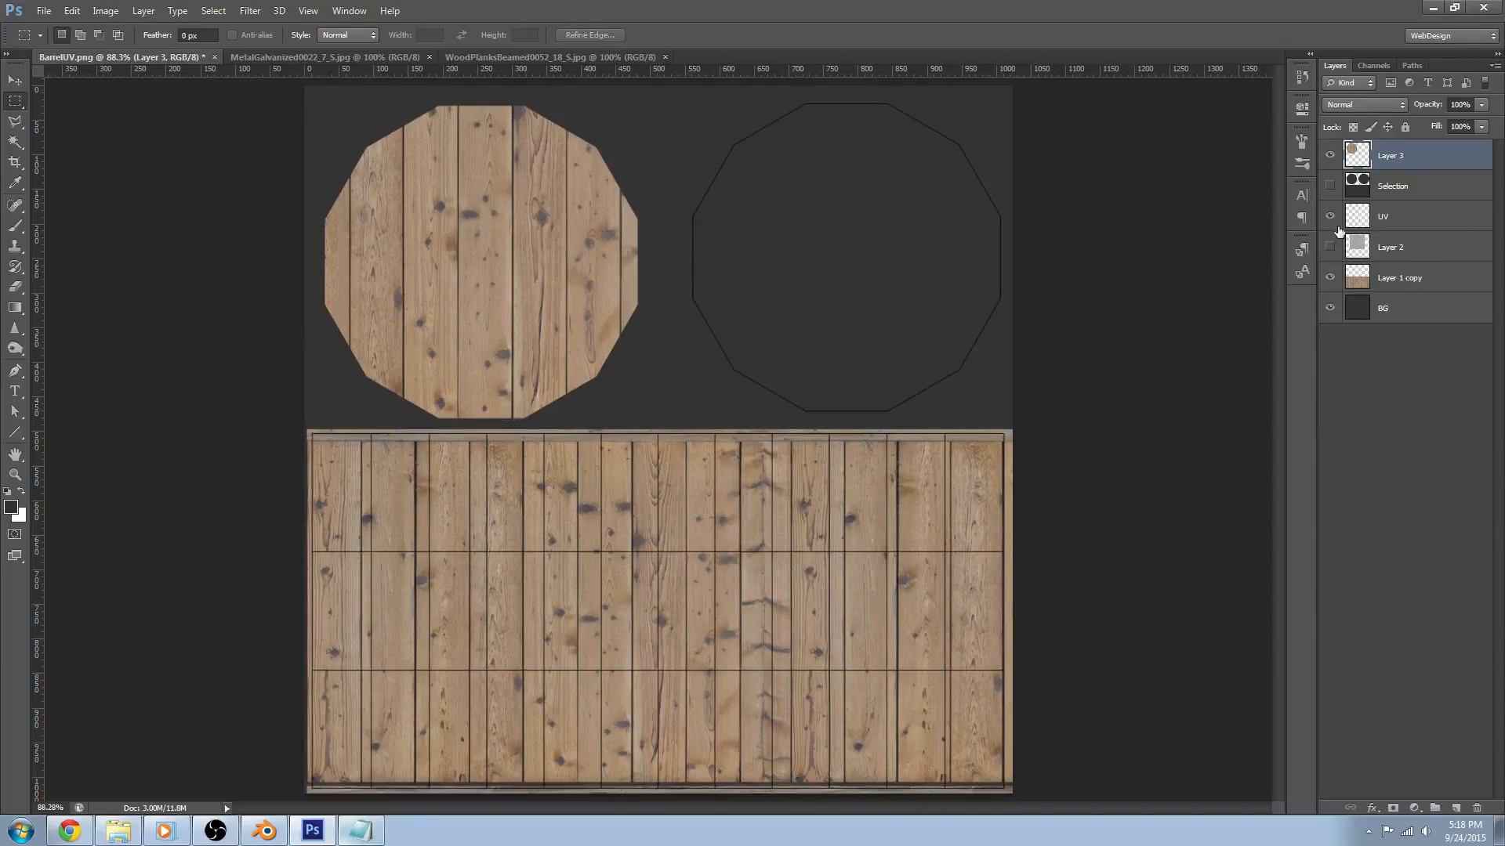
Rename the cap layer Top and duplicate it as a layer named Bottom
{"action": "double_click", "coordinate": [1407, 162]}
{"action": "type", "text": "op"}
{"action": "key", "text": "Return"}
{"action": "key", "text": "ctrl+j"}
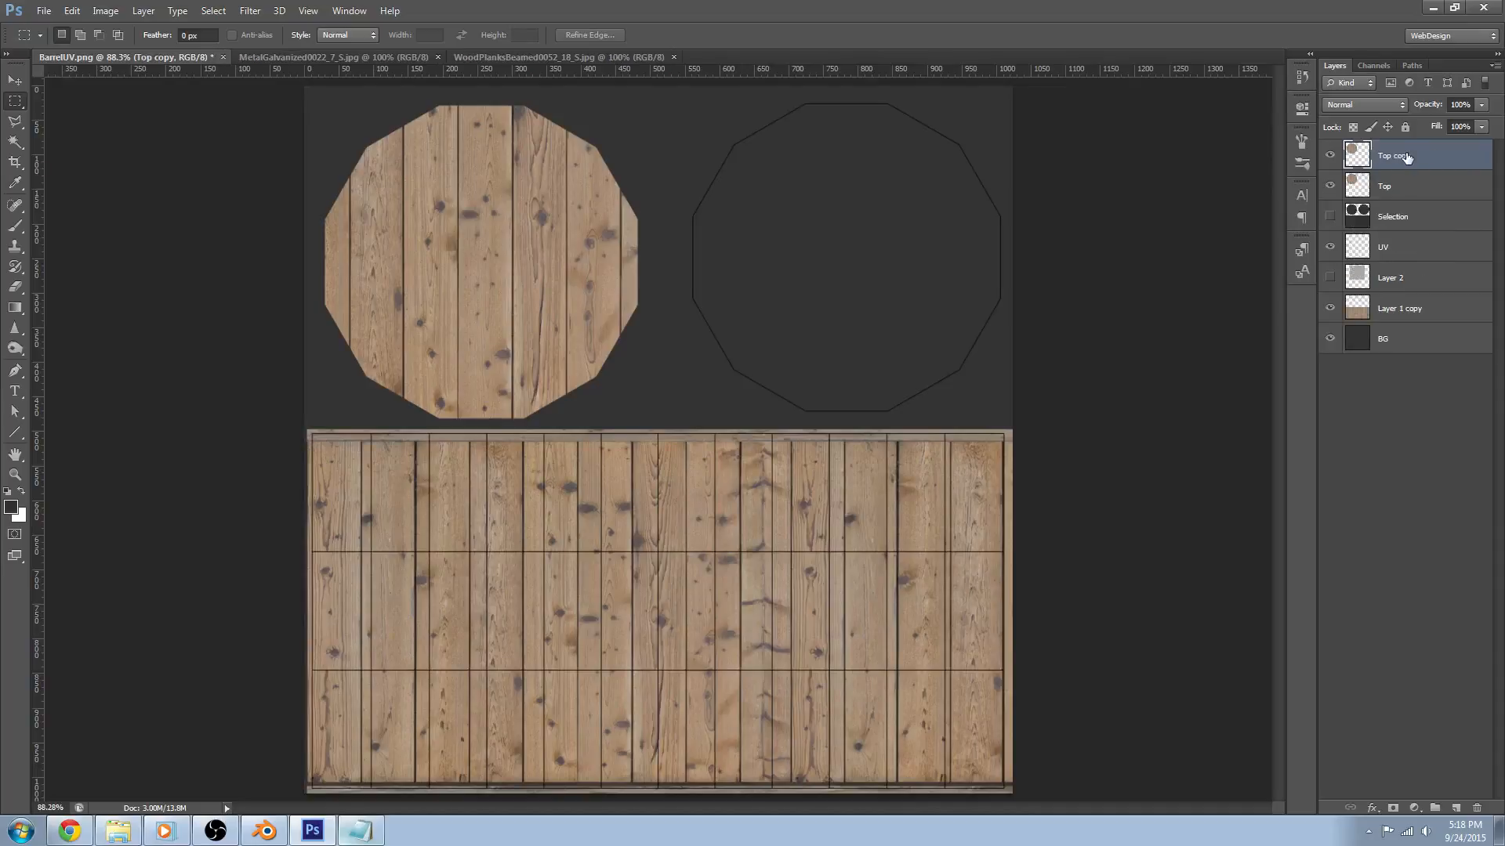
{"action": "double_click", "coordinate": [1408, 157]}
{"action": "type", "text": "Bottom"}
{"action": "key", "text": "Return"}
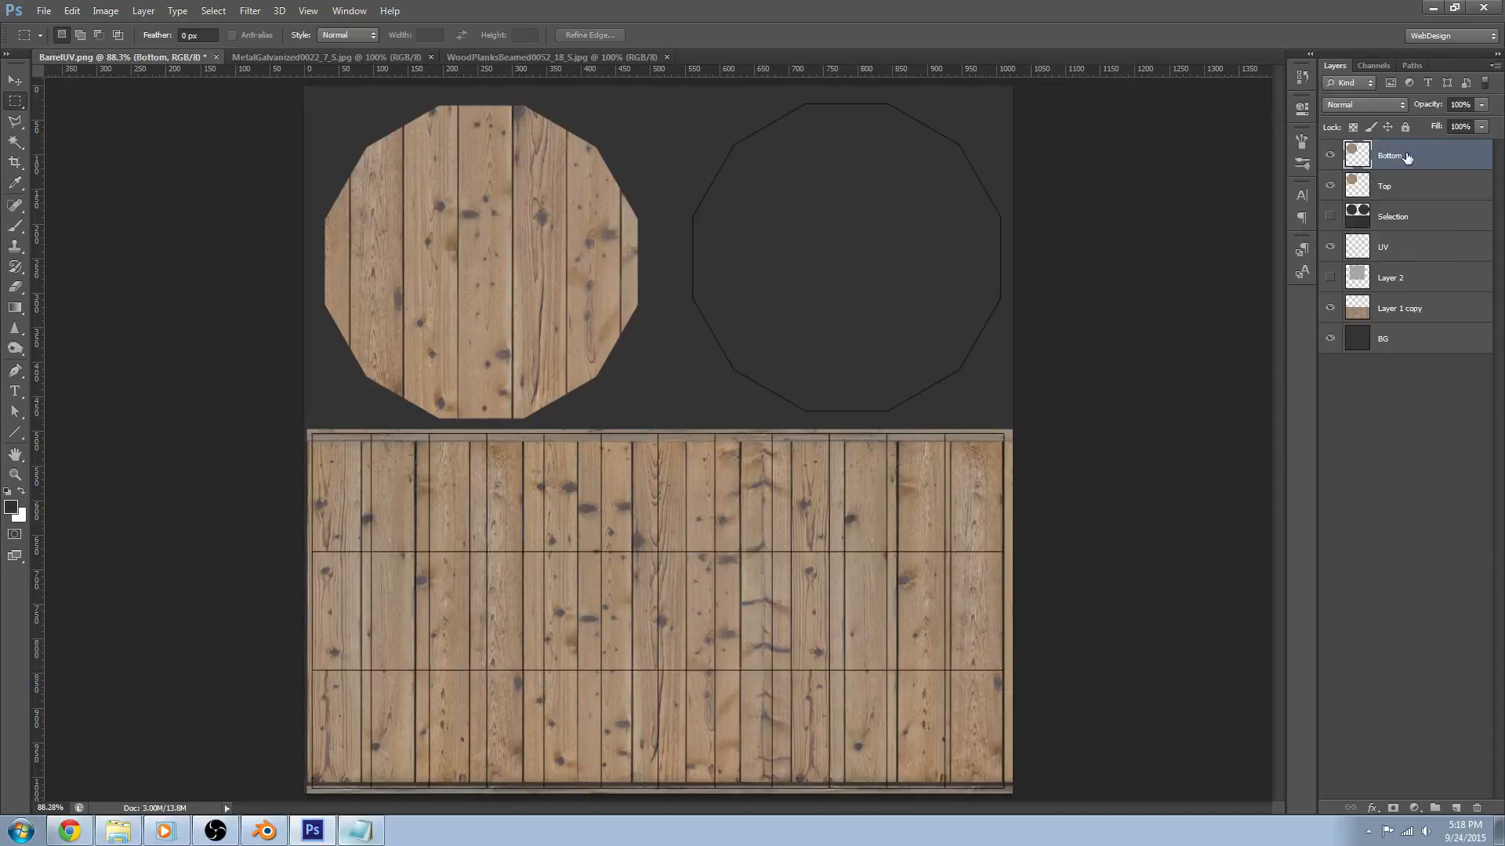
Move the Bottom cap onto the right octagon, place both cap layers beneath UV, and nudge it into alignment
{"action": "key", "text": "v"}
{"action": "left_click_drag", "start_coordinate": [520, 295], "coordinate": [909, 272]}
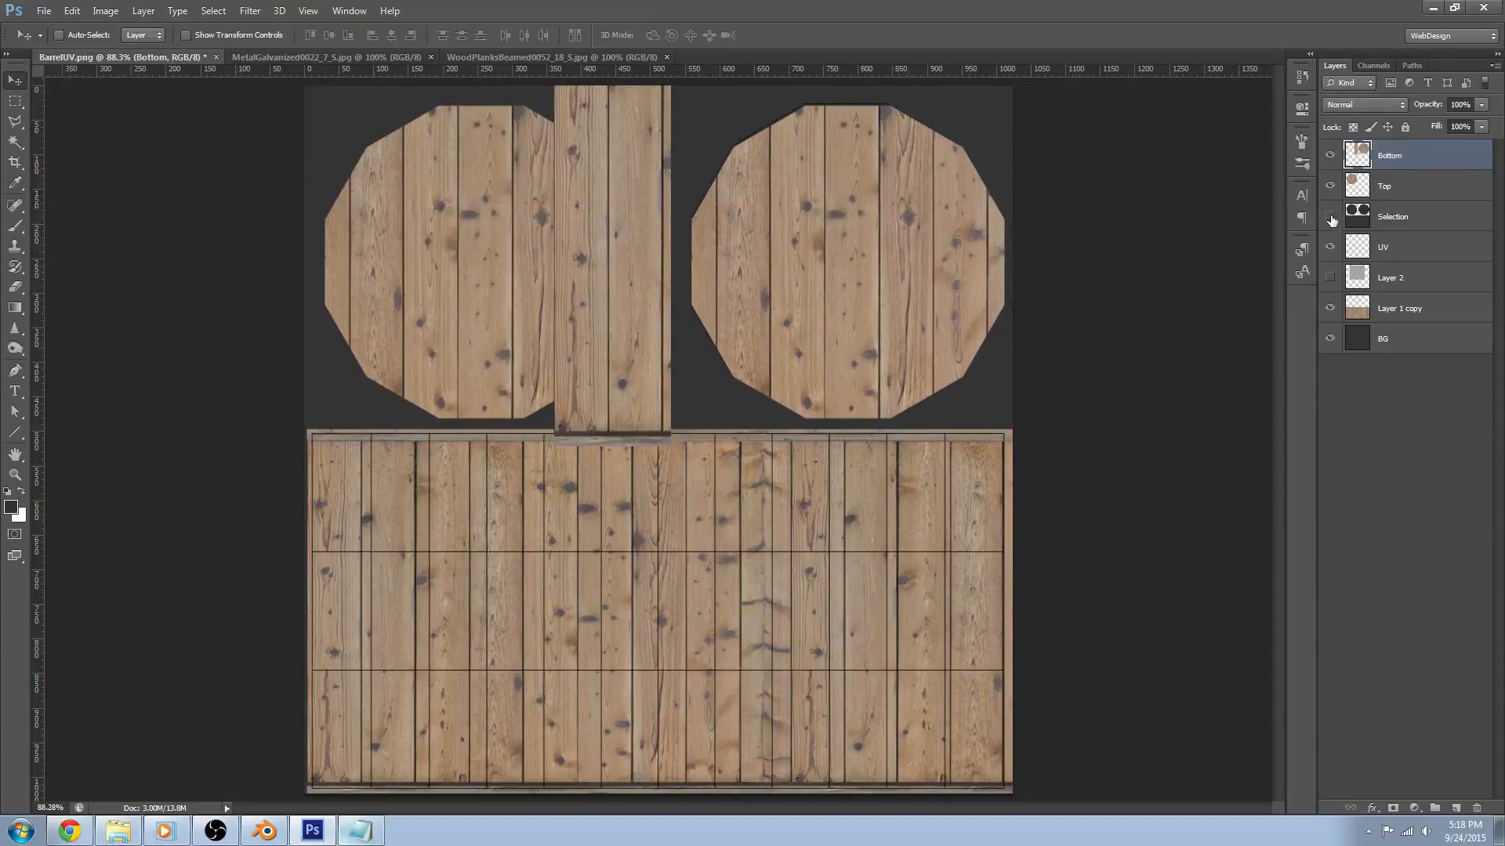
{"action": "left_click", "coordinate": [1419, 188], "text": "shift"}
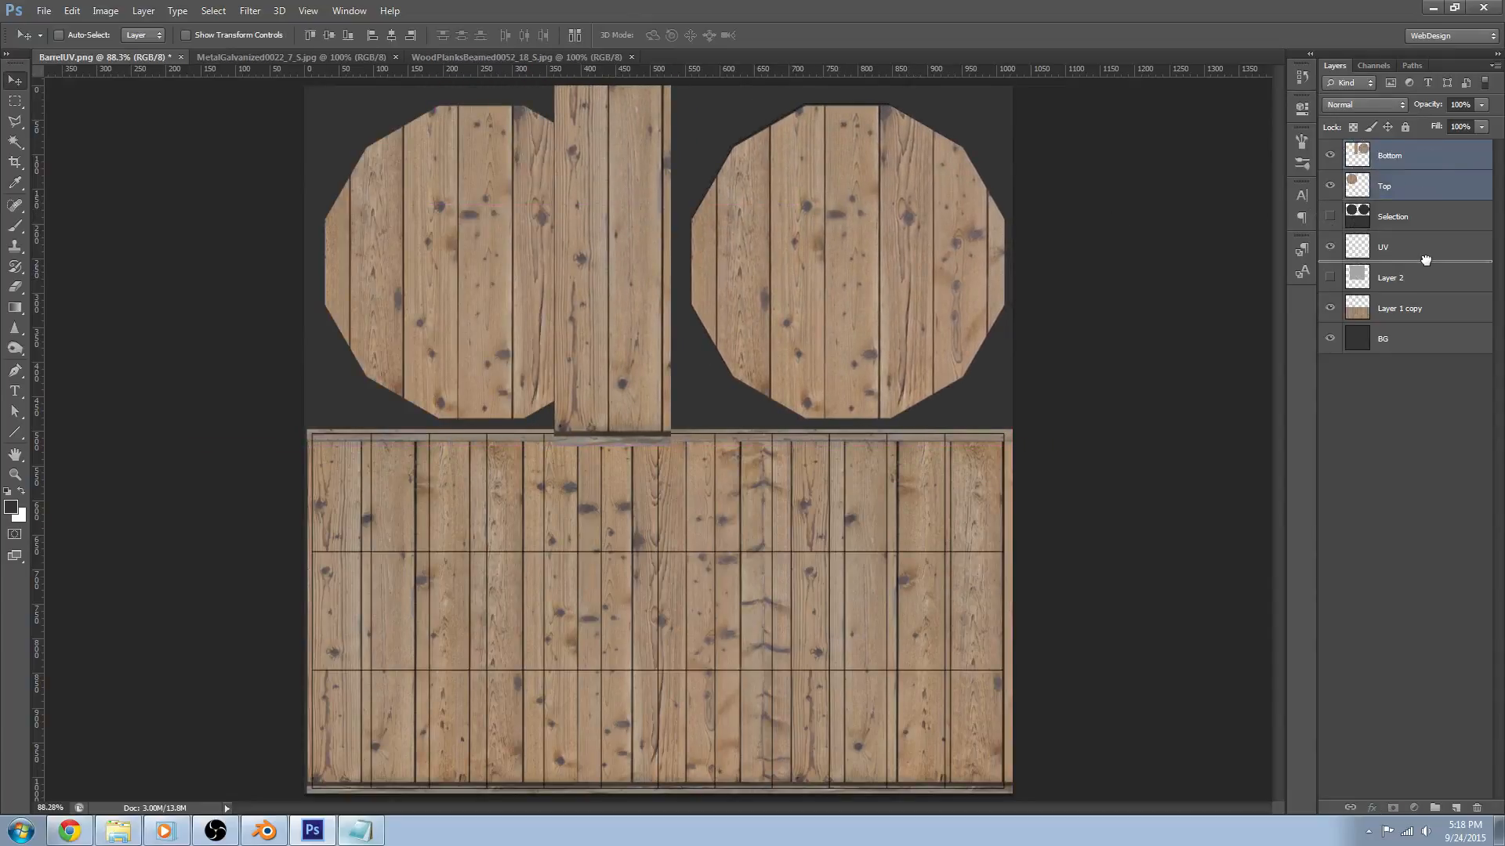
{"action": "left_click_drag", "start_coordinate": [1419, 188], "coordinate": [1419, 261]}
{"action": "left_click", "coordinate": [1491, 245], "text": "ctrl"}
{"action": "key", "text": "Right"}
{"action": "key", "text": "Right"}
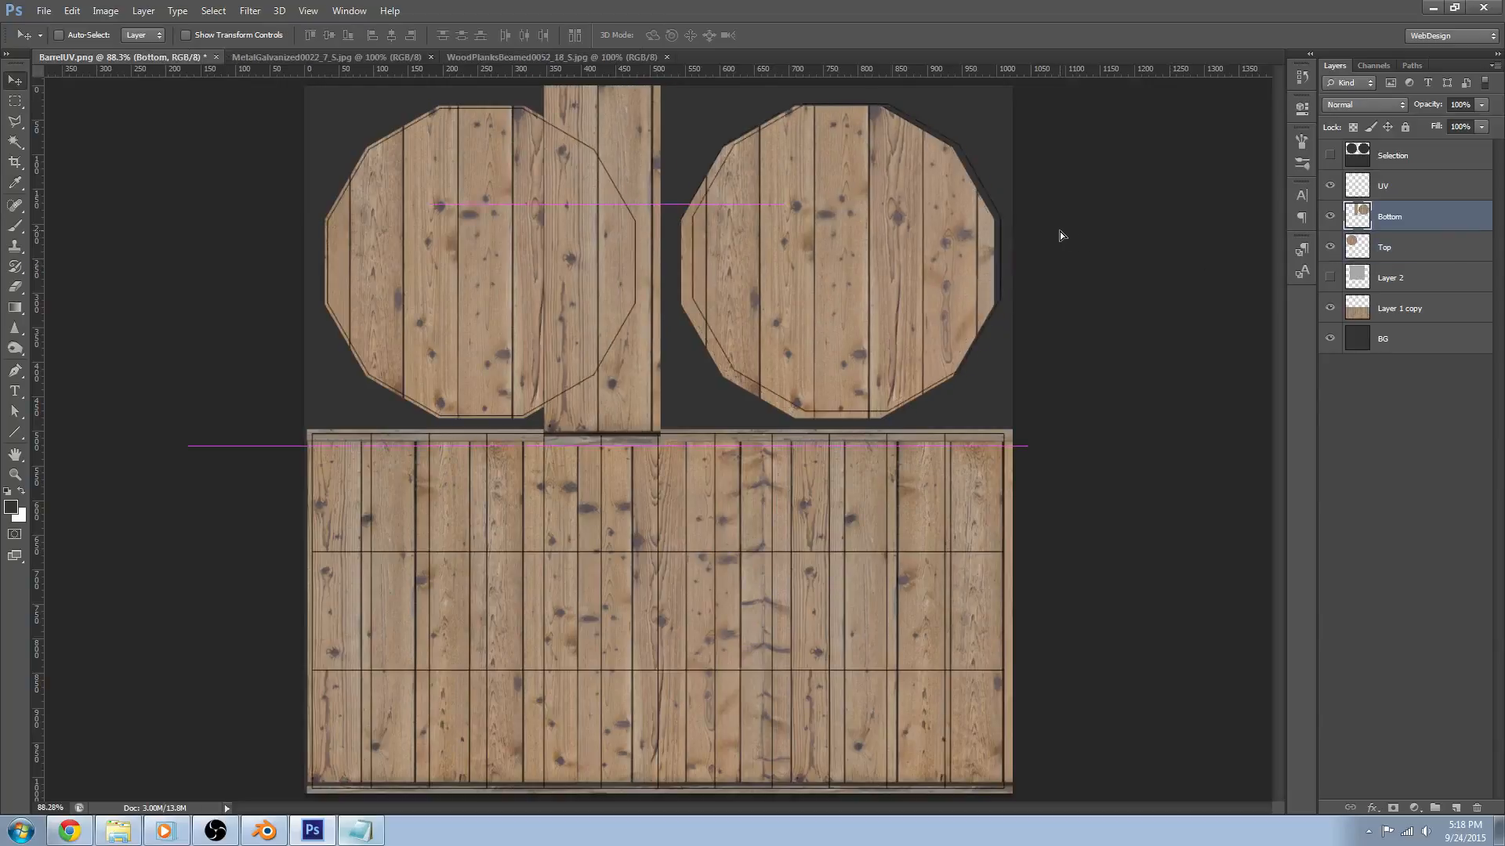
{"action": "key", "text": "Right"}
{"action": "key", "text": "Right"}
{"action": "key", "text": "Left"}
{"action": "key", "text": "Left"}
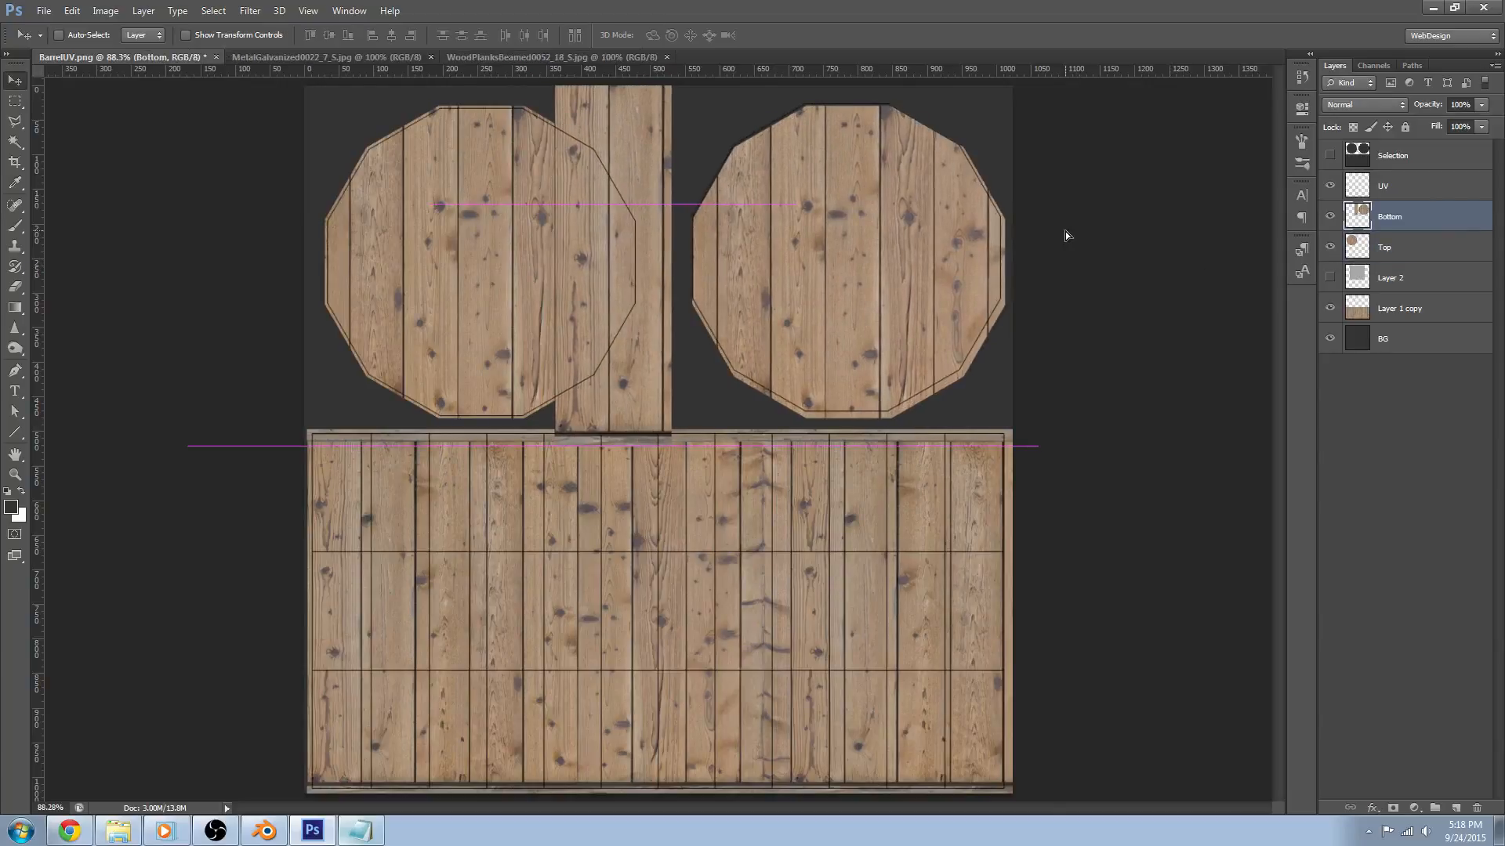
{"action": "key", "text": "Left"}
{"action": "key", "text": "Left"}
{"action": "key", "text": "Left"}
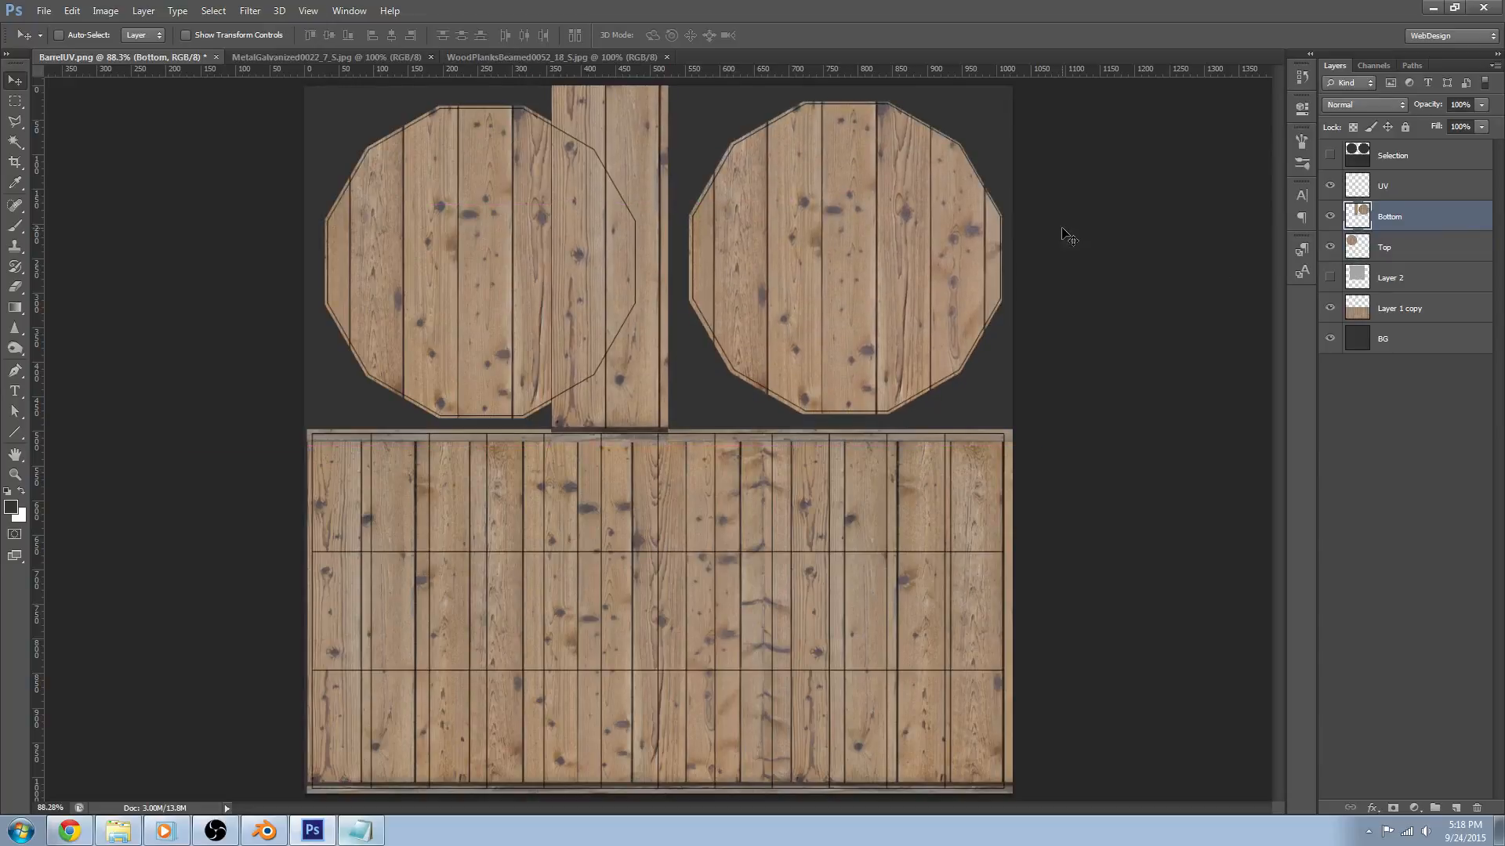
{"action": "key", "text": "Right"}
{"action": "key", "text": "Right"}
{"action": "key", "text": "Right"}
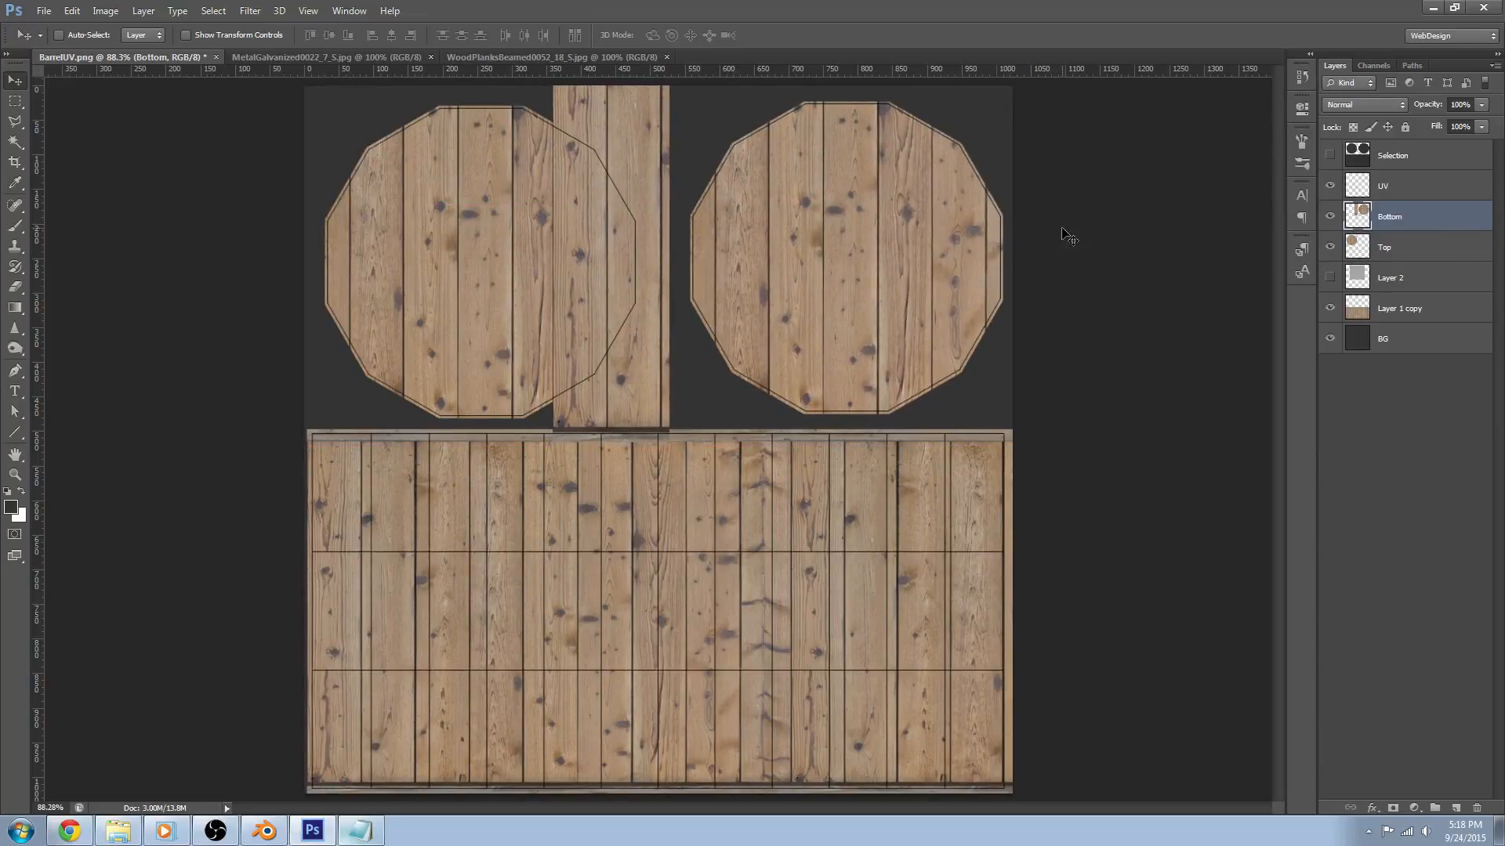
Delete the leftover central plank strip, hide the UV grid, and back out of a Save As attempt
{"action": "key", "text": "m"}
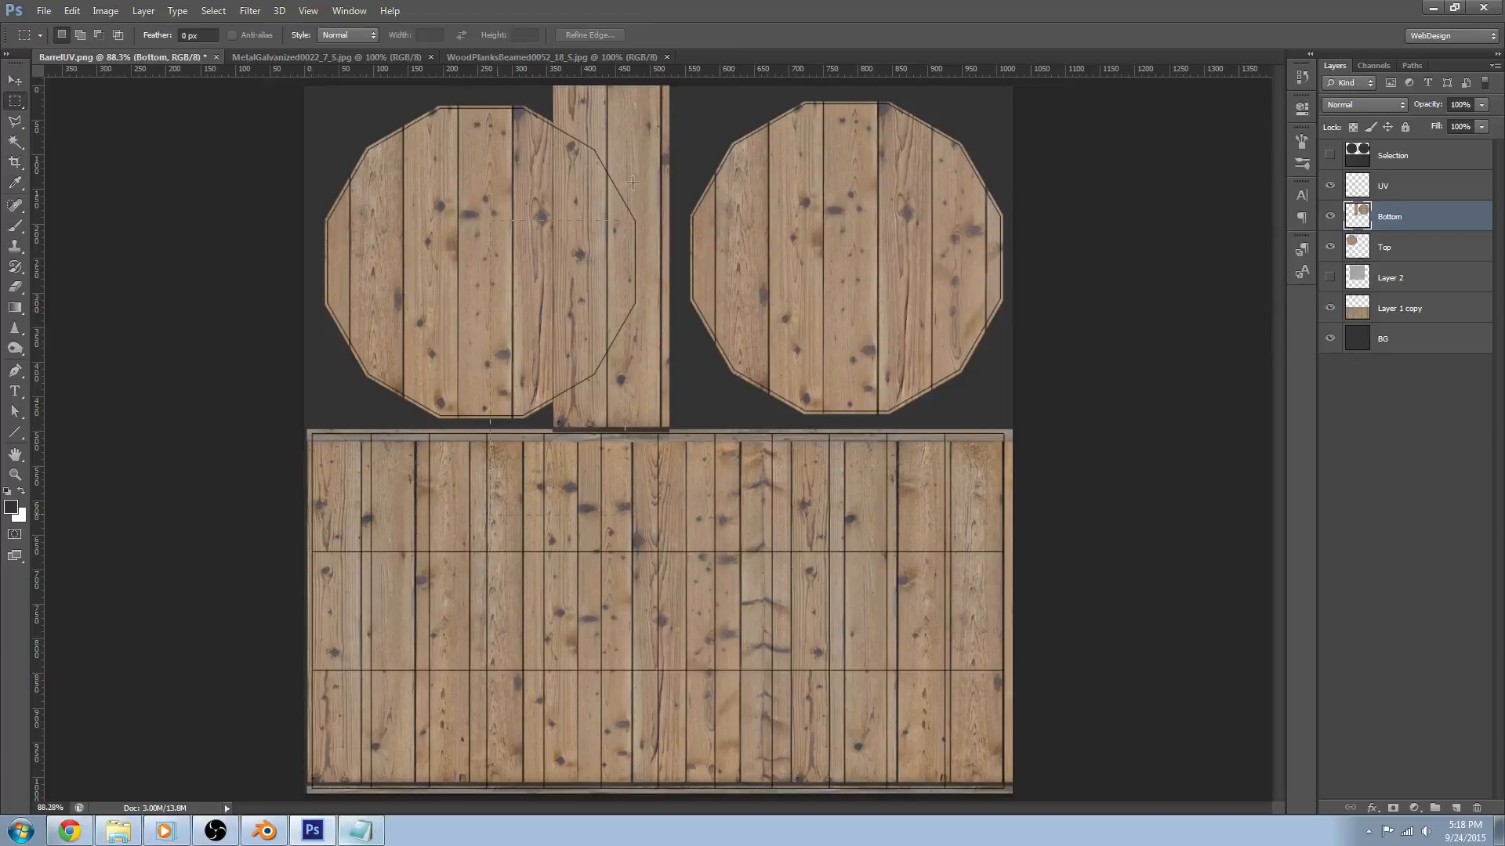
{"action": "mouse_move", "coordinate": [641, 80]}
{"action": "left_mouse_down"}
{"action": "mouse_move", "coordinate": [663, 37]}
{"action": "mouse_move", "coordinate": [677, 48]}
{"action": "left_mouse_up"}
{"action": "key", "text": "Delete"}
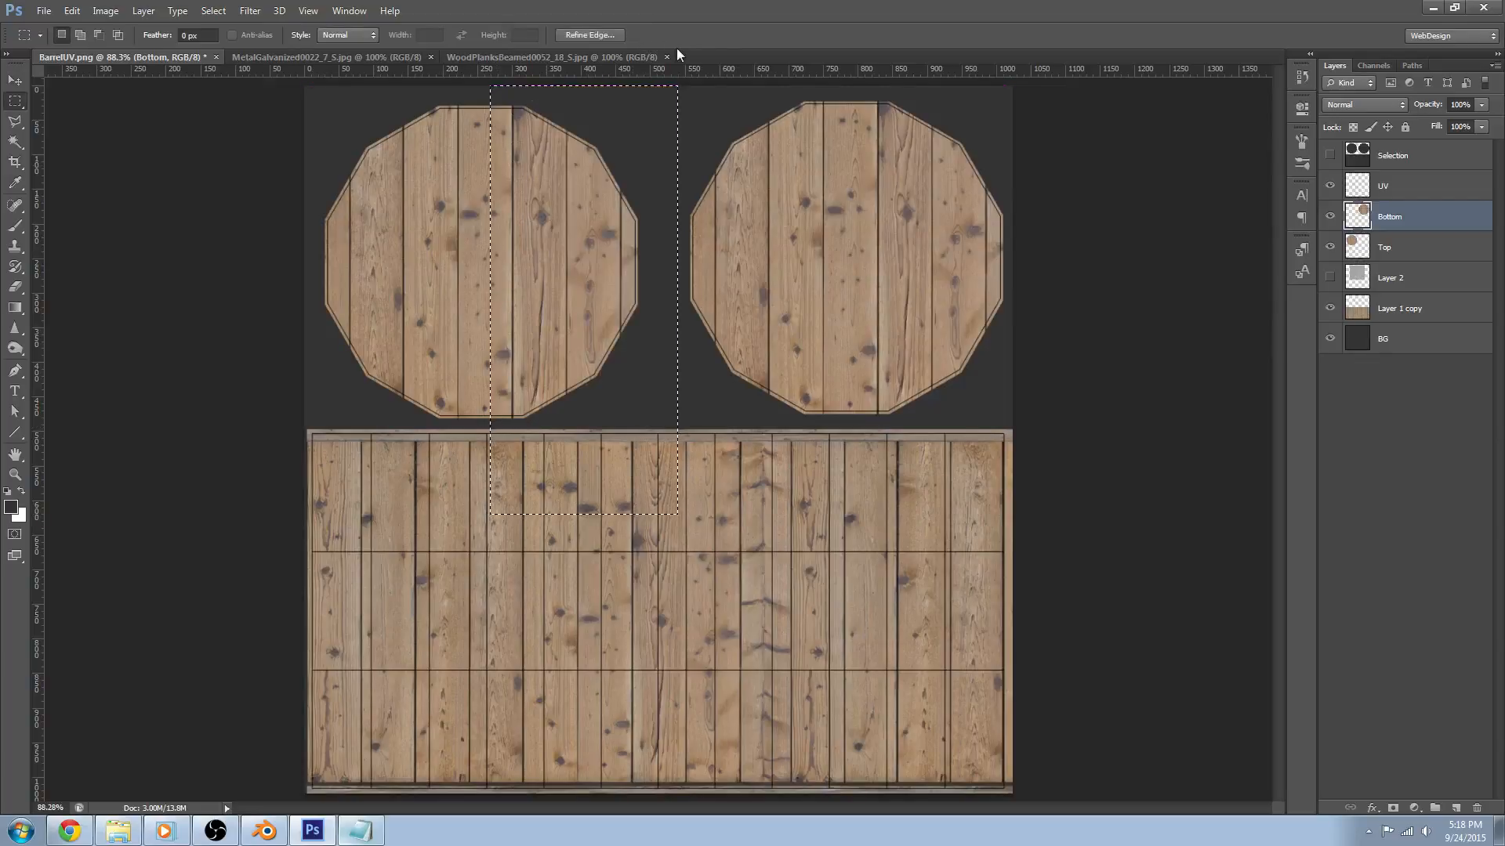
{"action": "key", "text": "ctrl+d"}
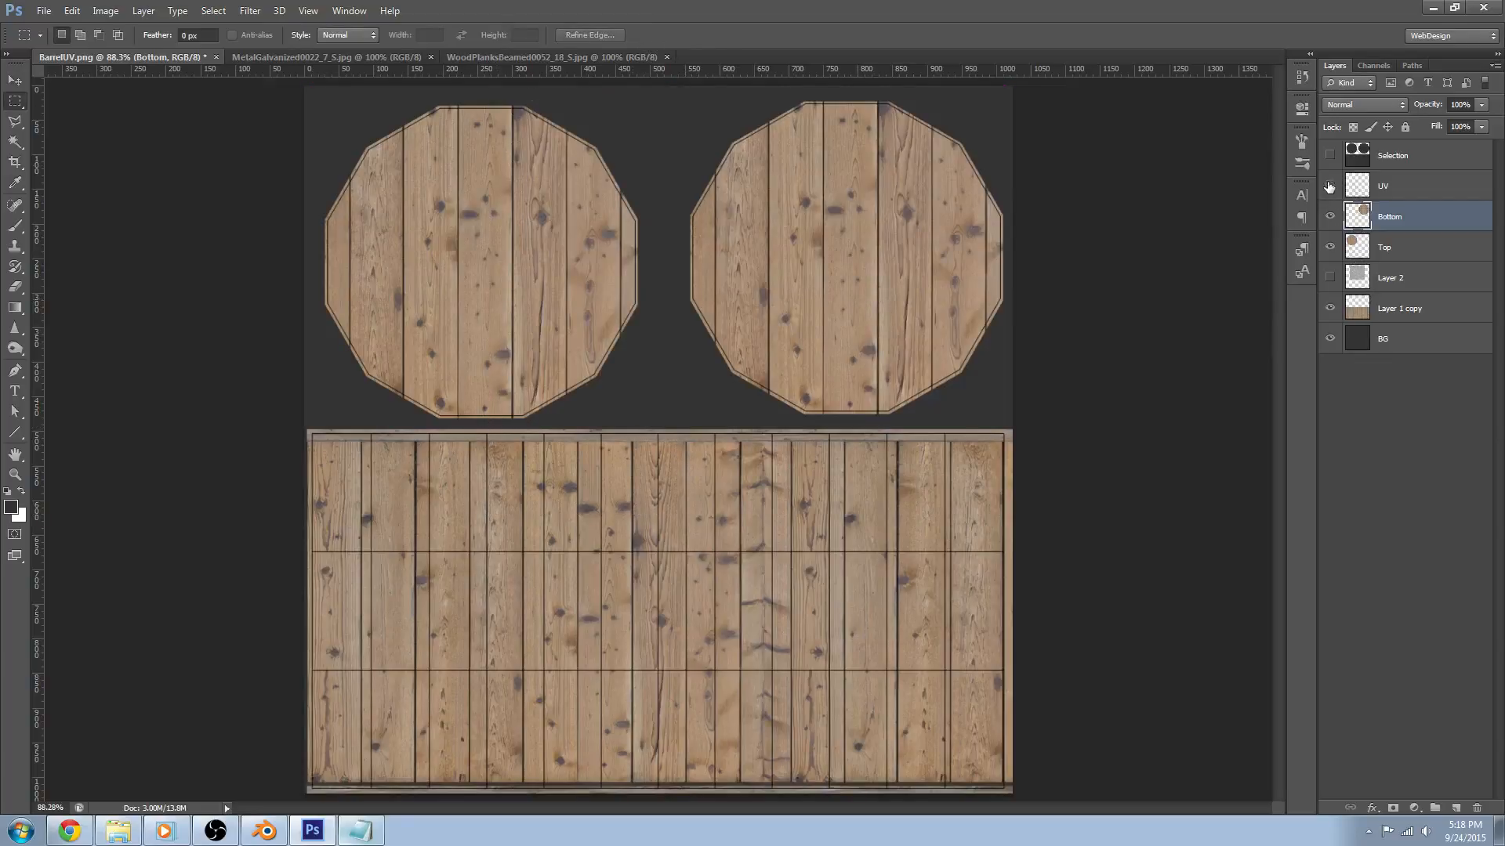
{"action": "left_click", "coordinate": [1330, 186]}
{"action": "key", "text": "ctrl+shift+s"}
{"action": "left_click", "coordinate": [988, 620]}
{"action": "key", "text": "Escape"}
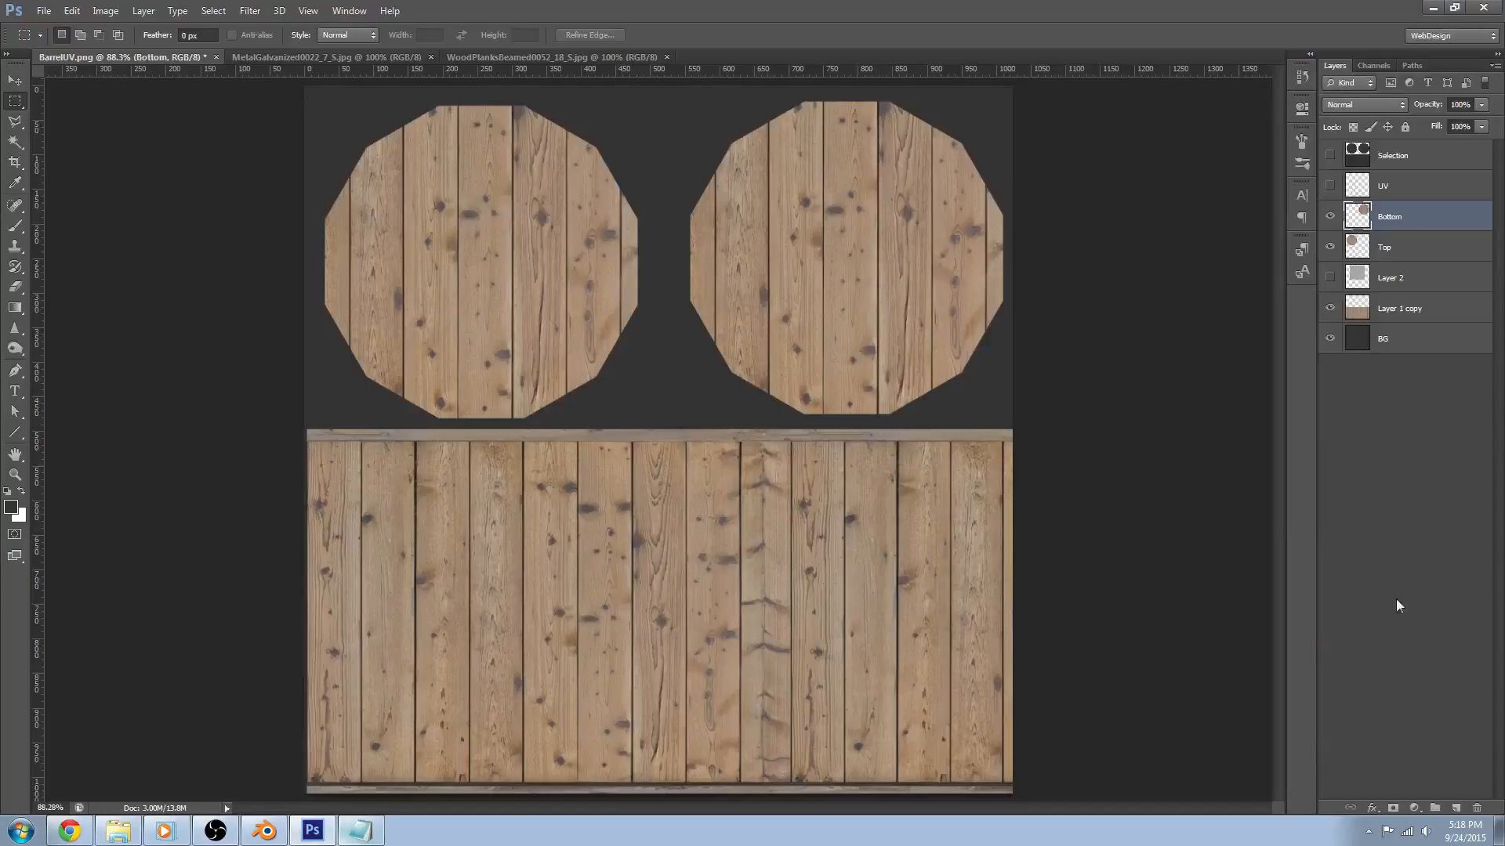
Save the texture, then orbit the barrel in Blender and check it from the front view
{"action": "key", "text": "ctrl+shift+s"}
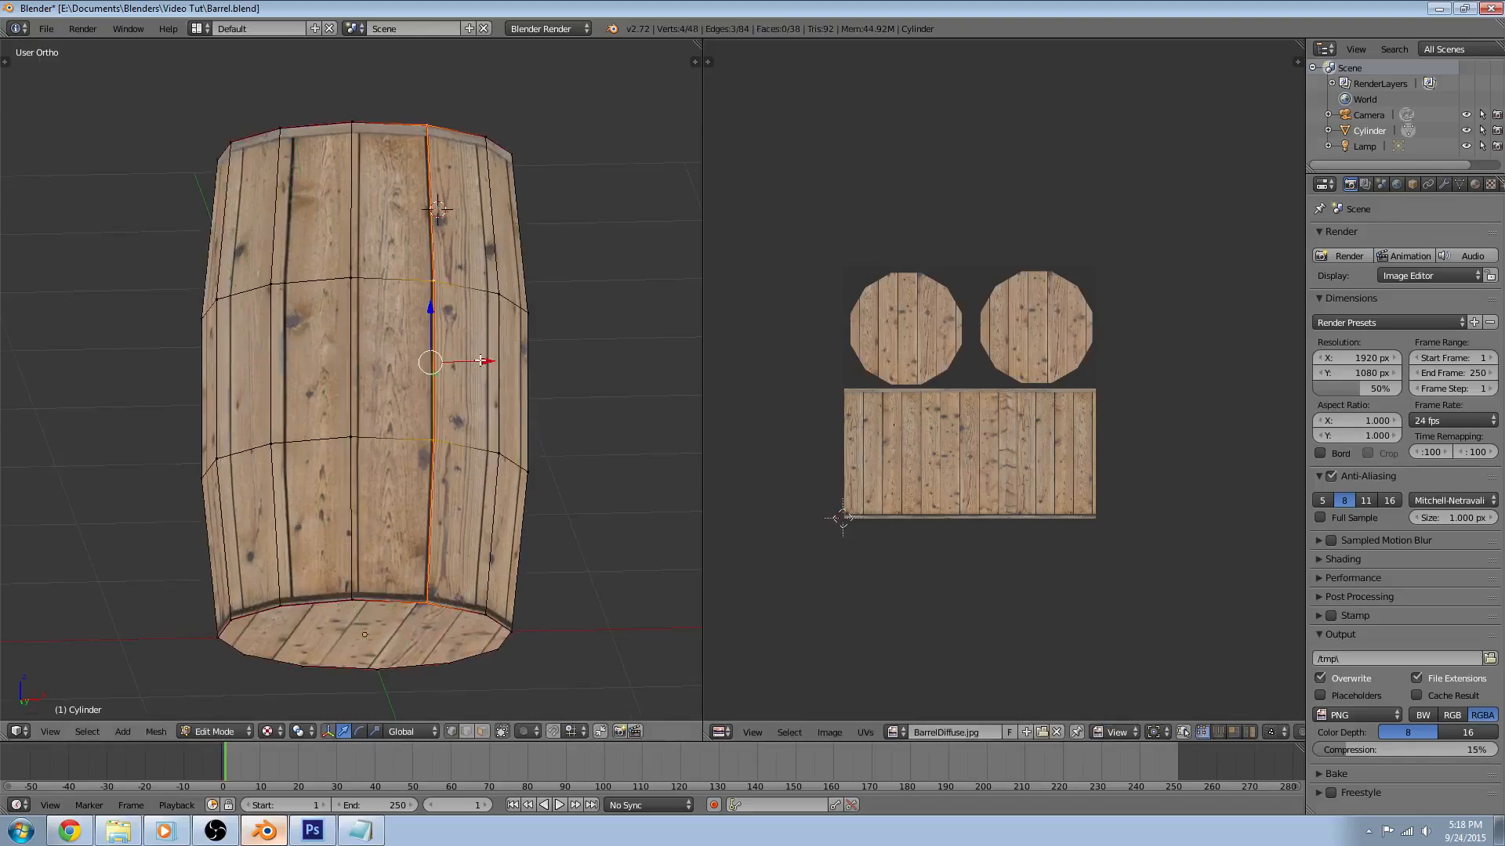
{"action": "middle_click_drag", "start_coordinate": [438, 360], "coordinate": [442, 368]}
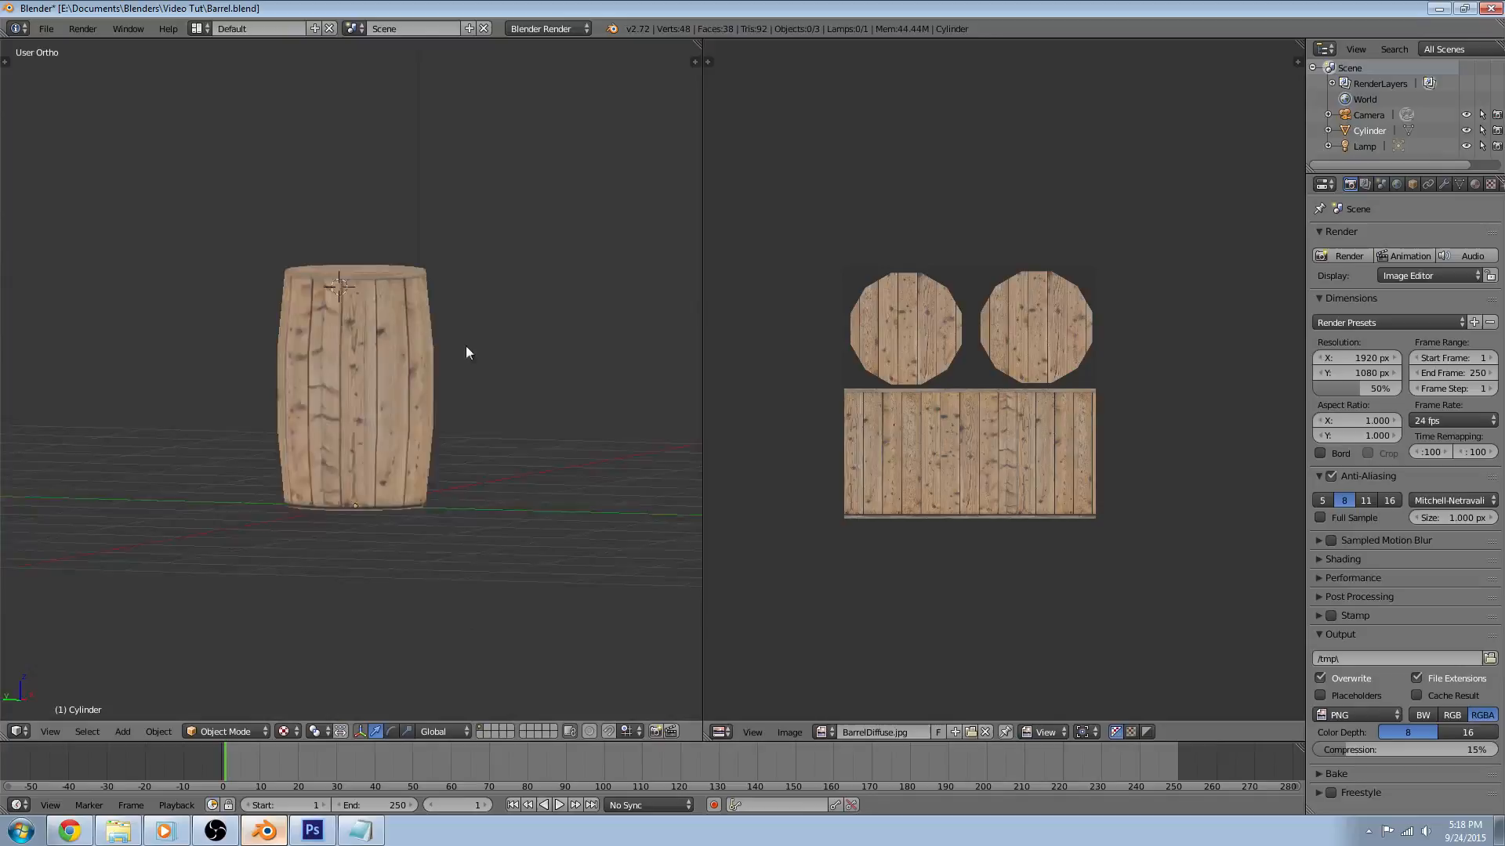
{"action": "mouse_move", "coordinate": [466, 346]}
{"action": "middle_mouse_down"}
{"action": "mouse_move", "coordinate": [272, 331]}
{"action": "mouse_move", "coordinate": [378, 370]}
{"action": "mouse_move", "coordinate": [310, 342]}
{"action": "mouse_move", "coordinate": [526, 380]}
{"action": "middle_mouse_up"}
{"action": "scroll", "coordinate": [341, 356], "scroll_direction": "up", "scroll_amount": 2}
{"action": "scroll", "coordinate": [548, 351], "scroll_direction": "down", "scroll_amount": 2}
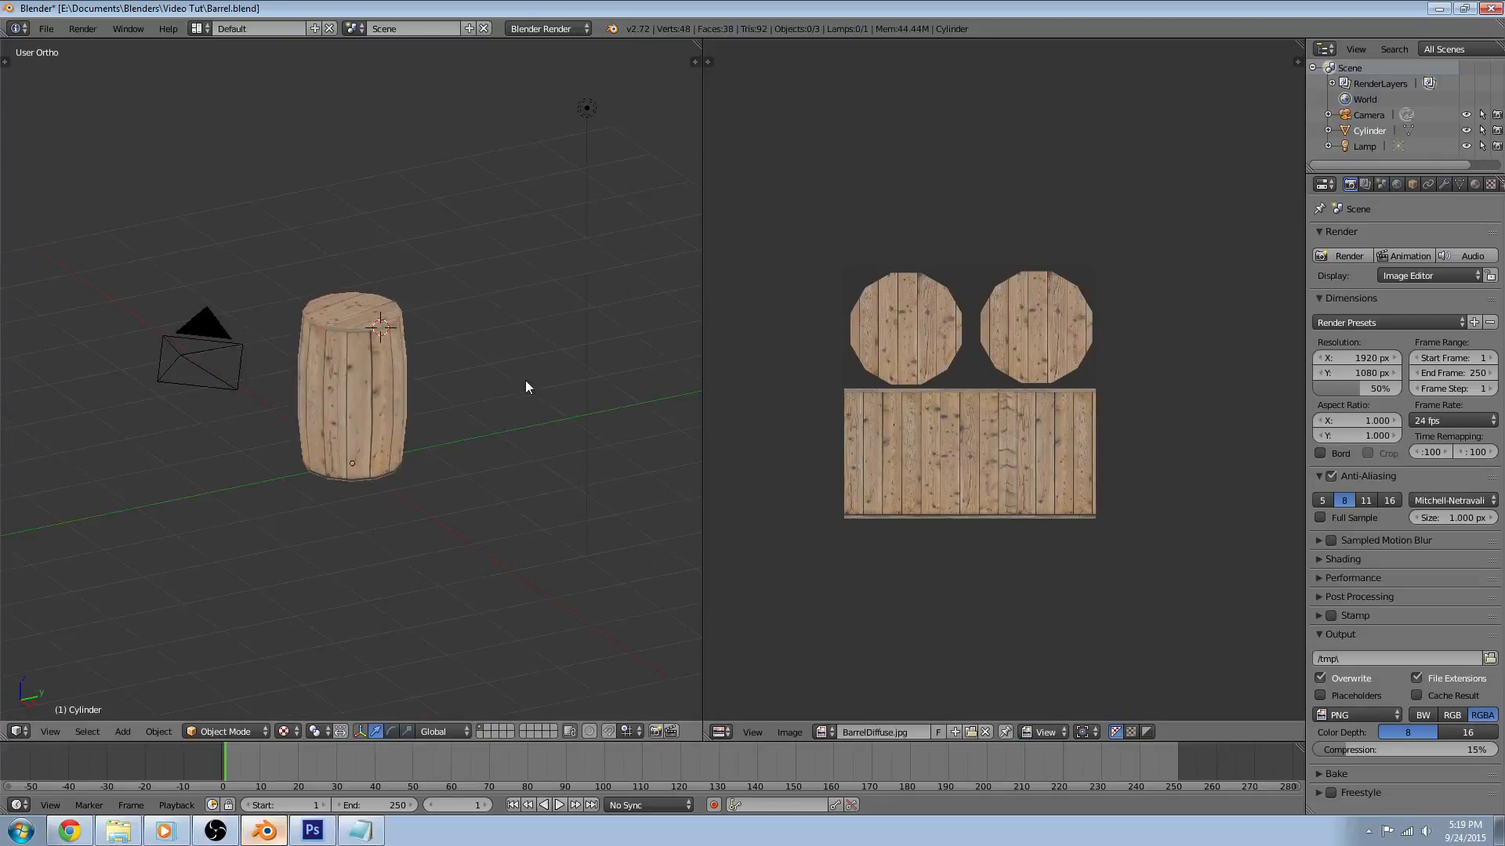
{"action": "key", "text": "KP_1"}
{"action": "scroll", "coordinate": [493, 353], "scroll_direction": "up", "scroll_amount": 2}
{"action": "middle_click_drag", "start_coordinate": [428, 349], "coordinate": [472, 377]}
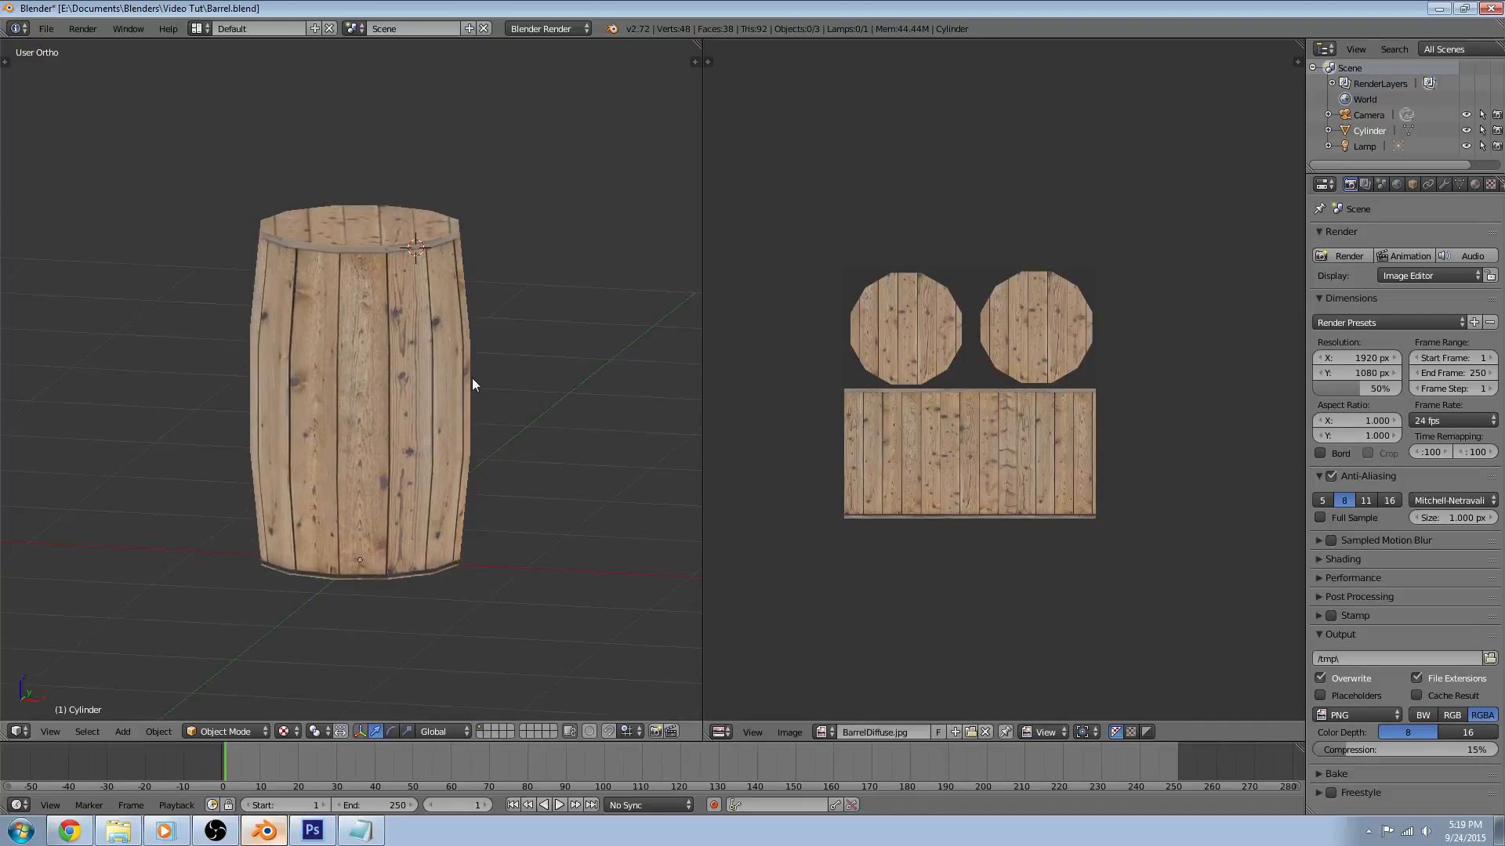